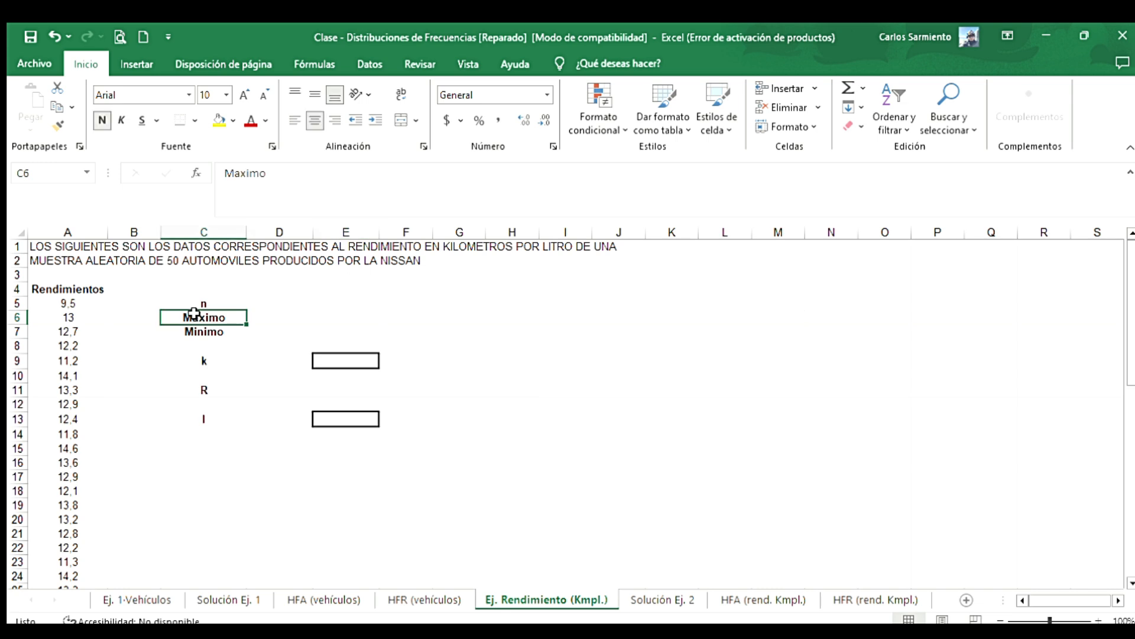
- Examine the problem statement in rows 1 and 2 about the kilometres-per-litre performance sample of Nissan cars
click(112, 247)
key(Left)
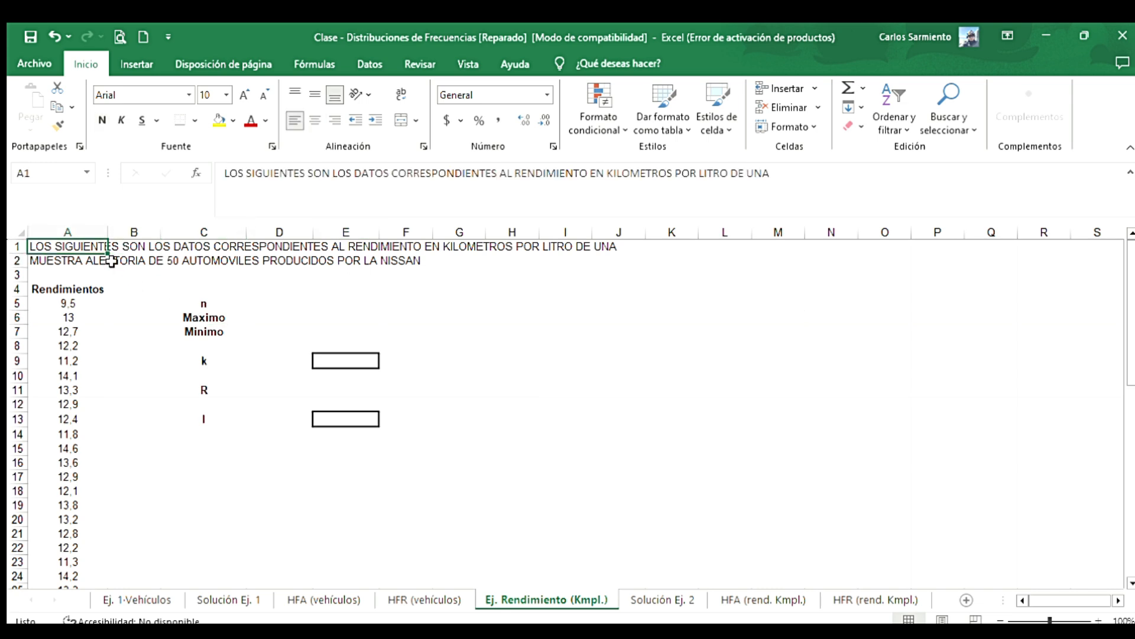
key(Down)
key(Up)
key(Down)
key(Up)
key(Right)
key(Right)
key(Right)
key(Right)
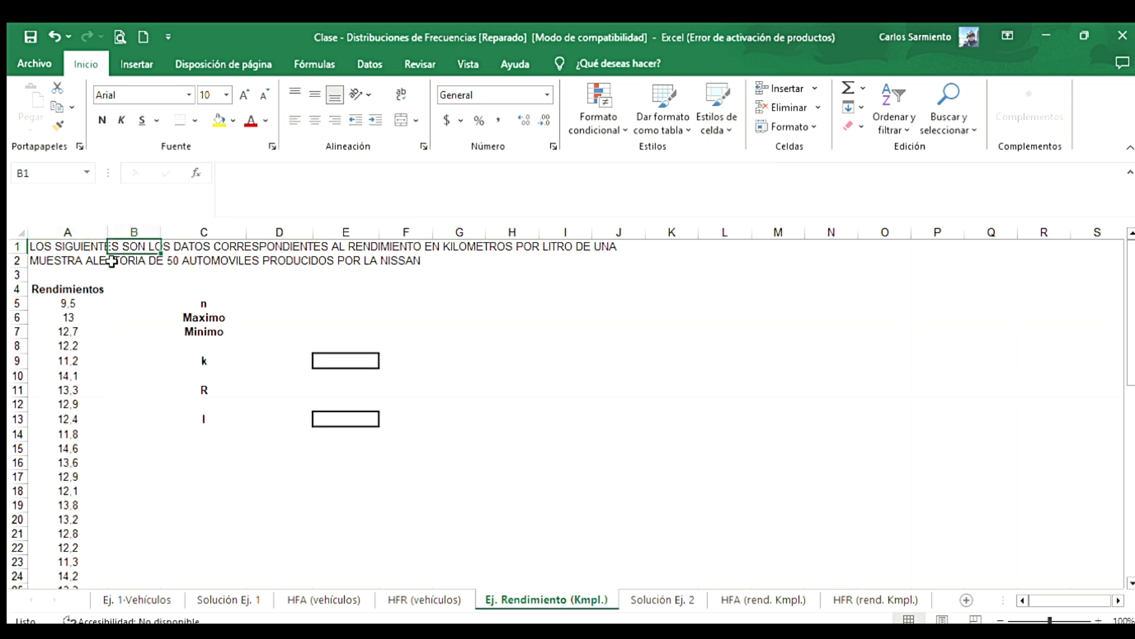
key(Right)
key(Right)
key(Down)
key(Left)
key(Left)
key(Left)
key(Up)
key(Down)
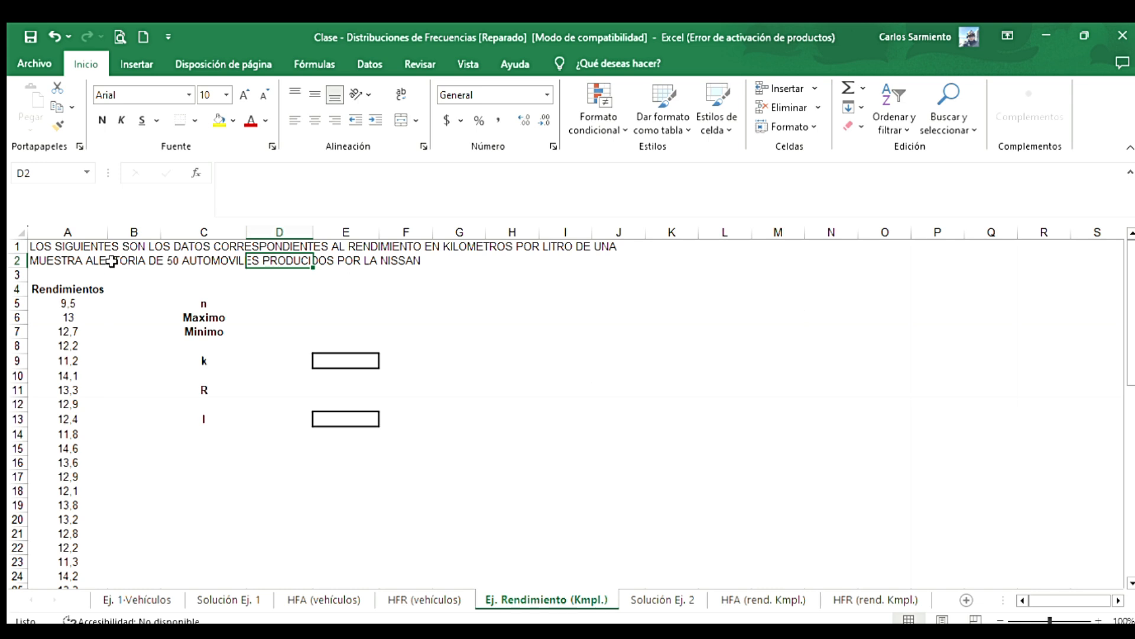
key(Left)
key(Left)
key(Right)
key(Right)
click(39, 259)
- Review the Rendimientos data in column A, from its first value down to the end of the list
click(288, 346)
click(213, 314)
click(81, 358)
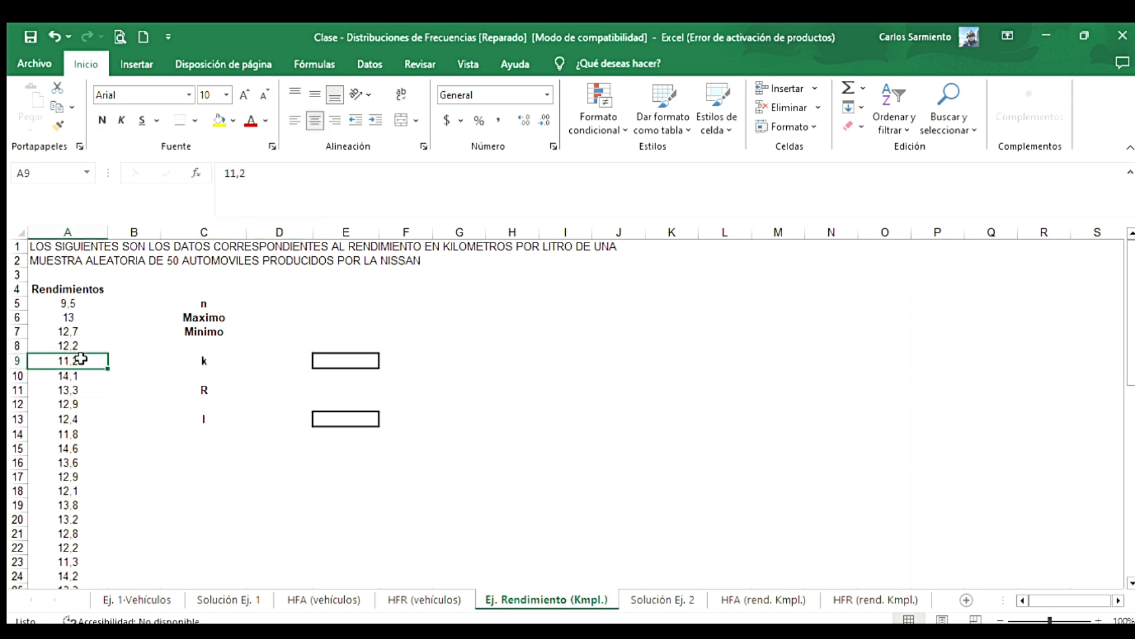
click(88, 334)
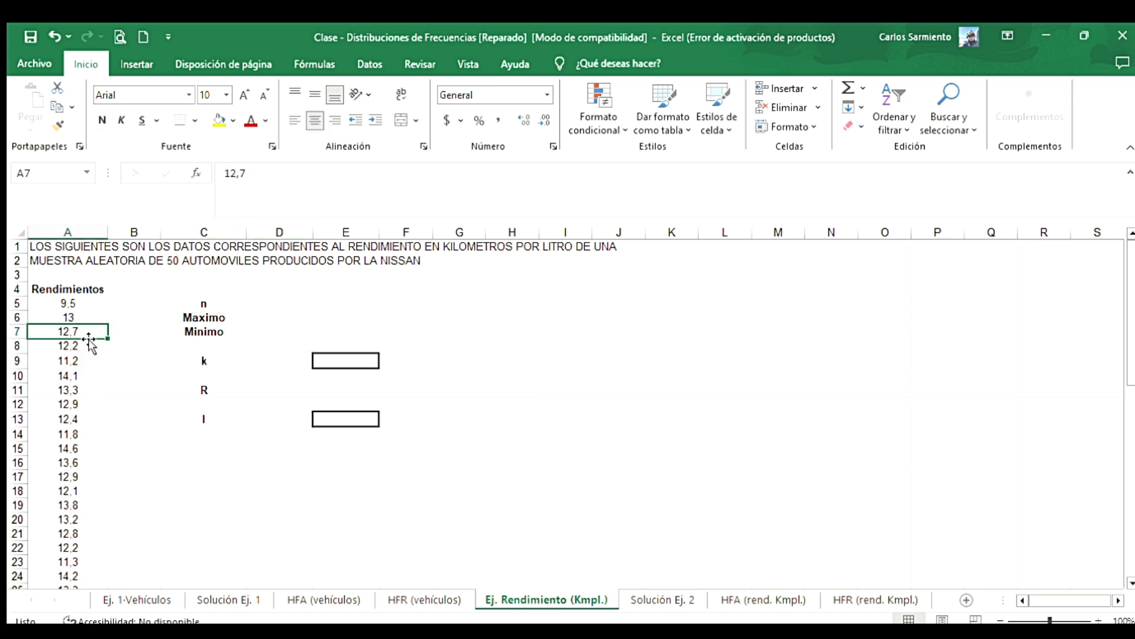
click(59, 346)
click(73, 387)
click(105, 259)
click(80, 332)
click(66, 317)
key(Up)
key(Down)
key(Down)
key(Down)
key(Down)
key(Down)
key(Down)
key(Down)
key(Down)
key(Down)
key(Down)
key(Down)
key(Down)
key(Down)
key(Down)
key(Down)
key(Down)
key(Down)
key(Down)
key(Down)
key(Down)
key(Down)
key(Down)
key(Down)
key(Down)
key(Down)
key(Down)
key(Down)
key(Down)
key(Down)
key(Down)
key(Down)
key(Down)
key(Down)
key(Down)
key(Down)
key(Down)
key(Down)
key(Down)
key(Down)
key(Down)
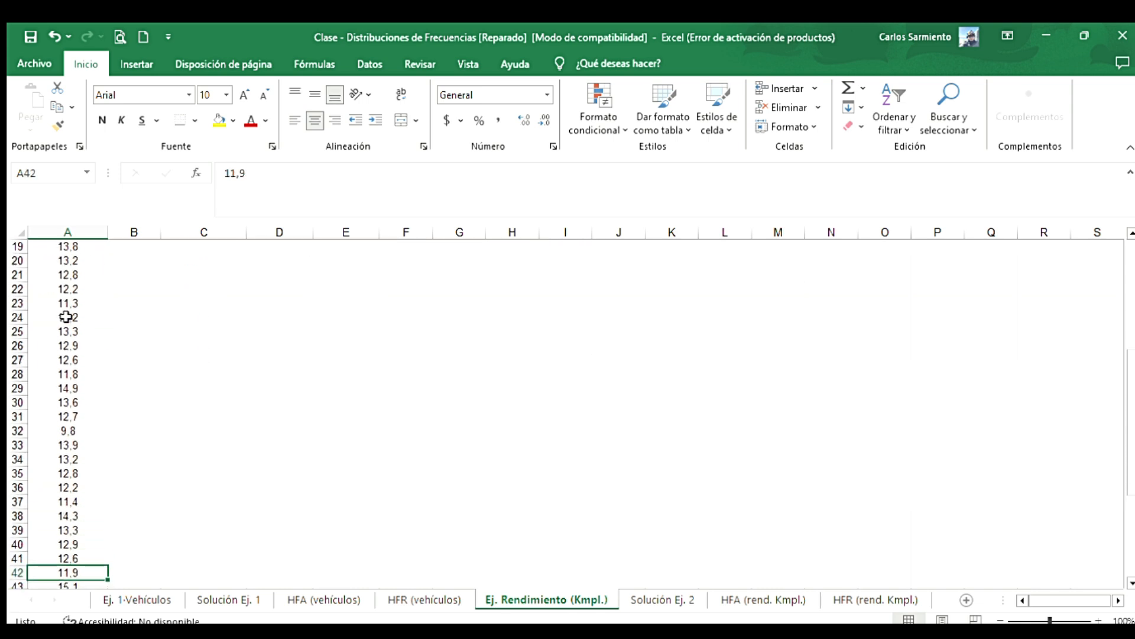
key(Up)
key(Up)
key(Up)
key(Up)
key(Up)
key(Up)
key(Up)
key(Up)
key(Up)
key(Up)
key(Up)
key(Up)
key(Up)
key(Up)
key(Up)
key(Up)
key(Up)
key(Up)
key(Up)
key(Up)
key(Up)
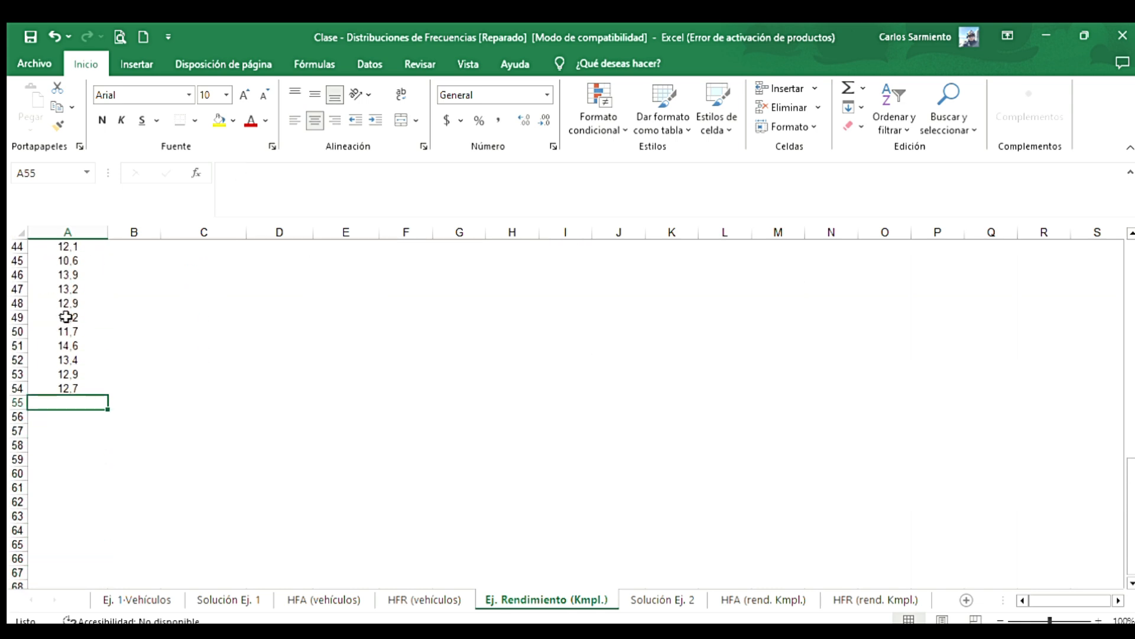
key(Up)
key(Up)
key(Up)
key(Up)
key(Up)
key(Up)
key(Up)
key(Up)
key(Up)
key(Up)
key(Up)
key(Up)
key(Down)
key(Down)
key(Down)
key(Down)
- Start a formula in cell D5, beside the n label, using the CONTAR function
key(Right)
key(Right)
key(Right)
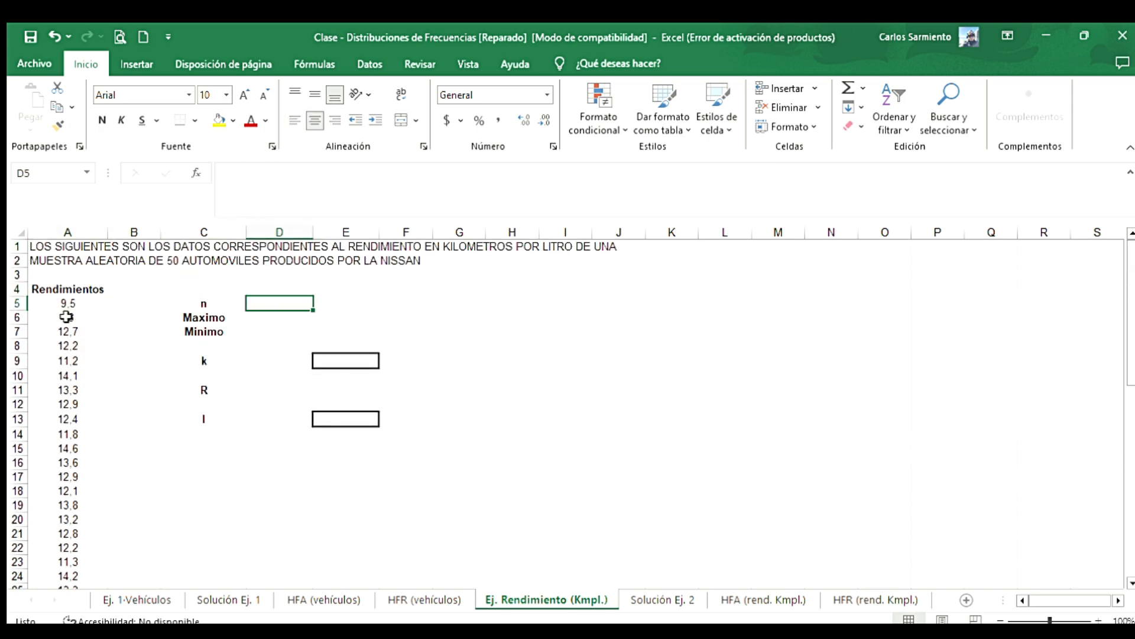
text(=)
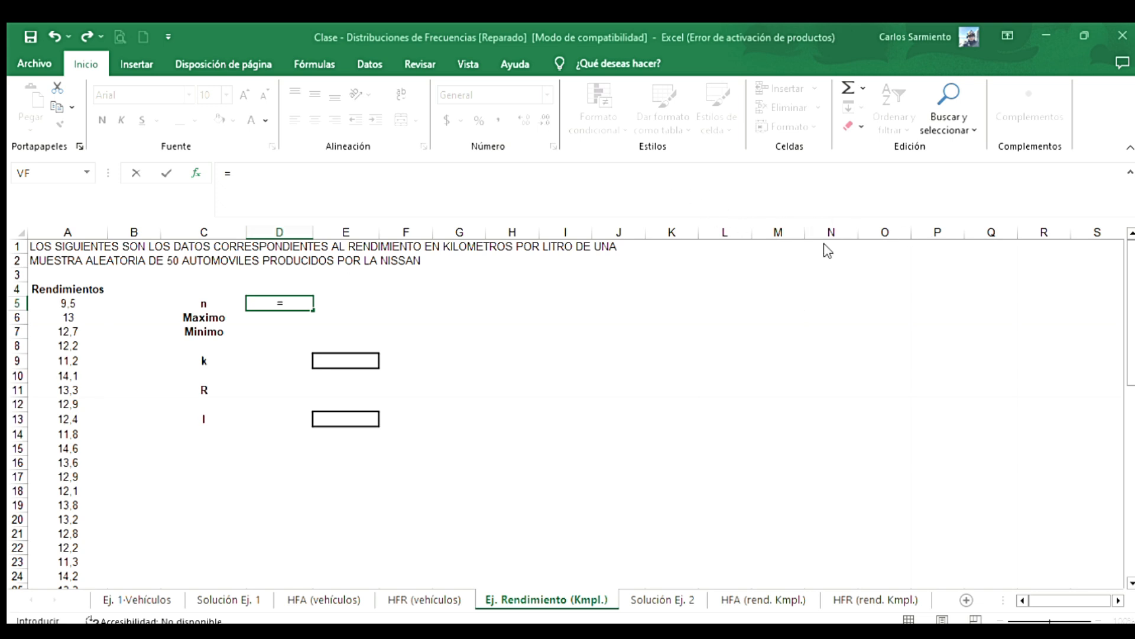
key(shift+F3)
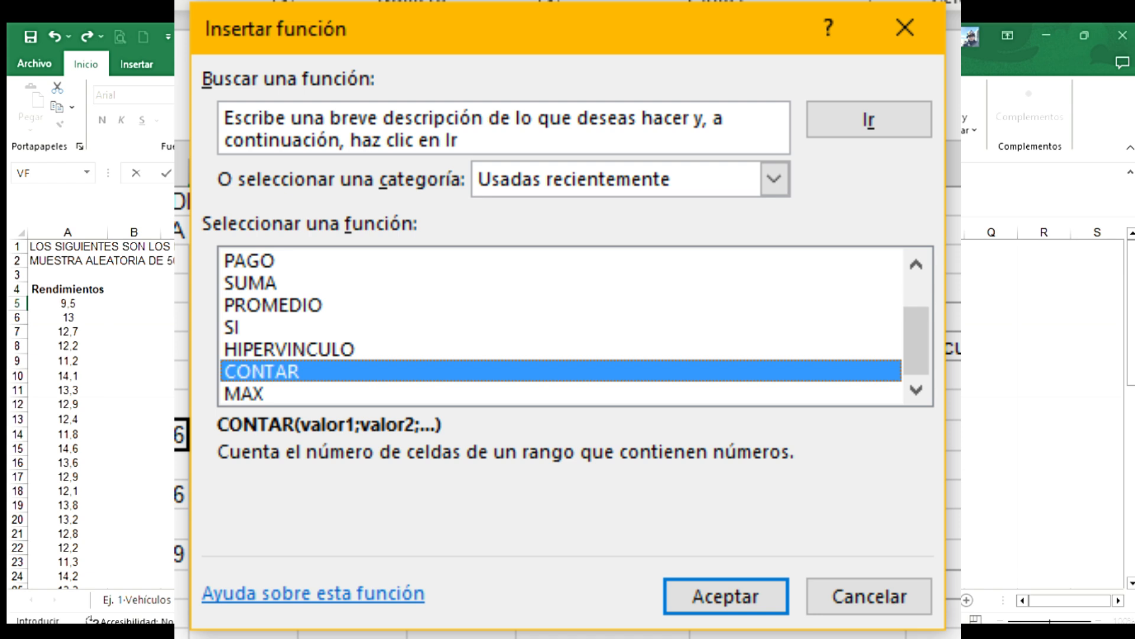
key(Return)
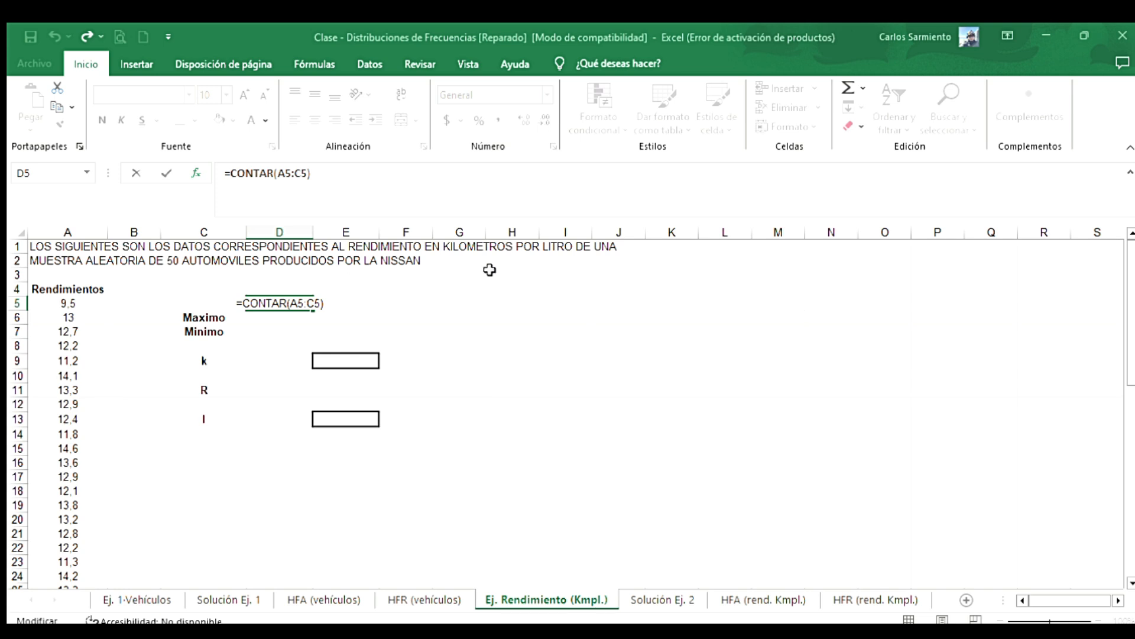
- Complete the CONTAR formula in D5 with the Rendimientos range A5:A54 to count the sample size n
click(62, 301)
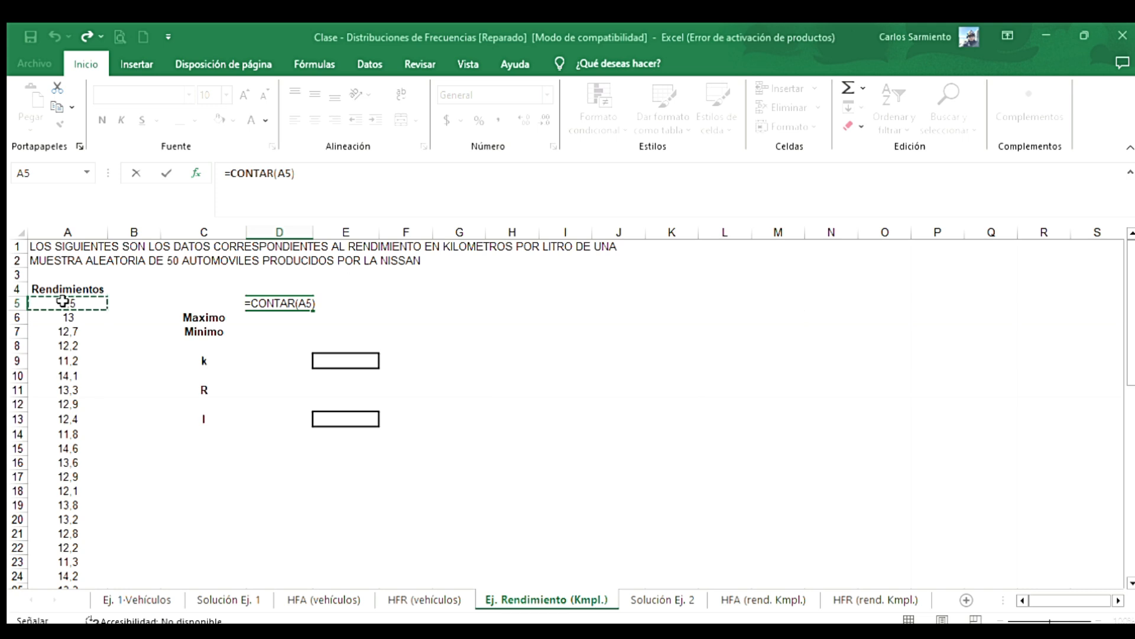
key(shift+Down)
key(shift+Down)
key(shift+Down)
key(shift+Down)
key(shift+Down)
key(shift+Down)
key(shift+Down)
key(shift+Down)
key(shift+Down)
key(shift+Down)
key(shift+Down)
key(shift+Down)
key(shift+Down)
key(shift+Down)
key(shift+Down)
key(shift+Down)
key(shift+Down)
key(shift+Down)
key(shift+Down)
key(shift+Down)
key(shift+Down)
key(shift+Down)
key(shift+Down)
key(shift+Down)
key(shift+Down)
key(shift+Down)
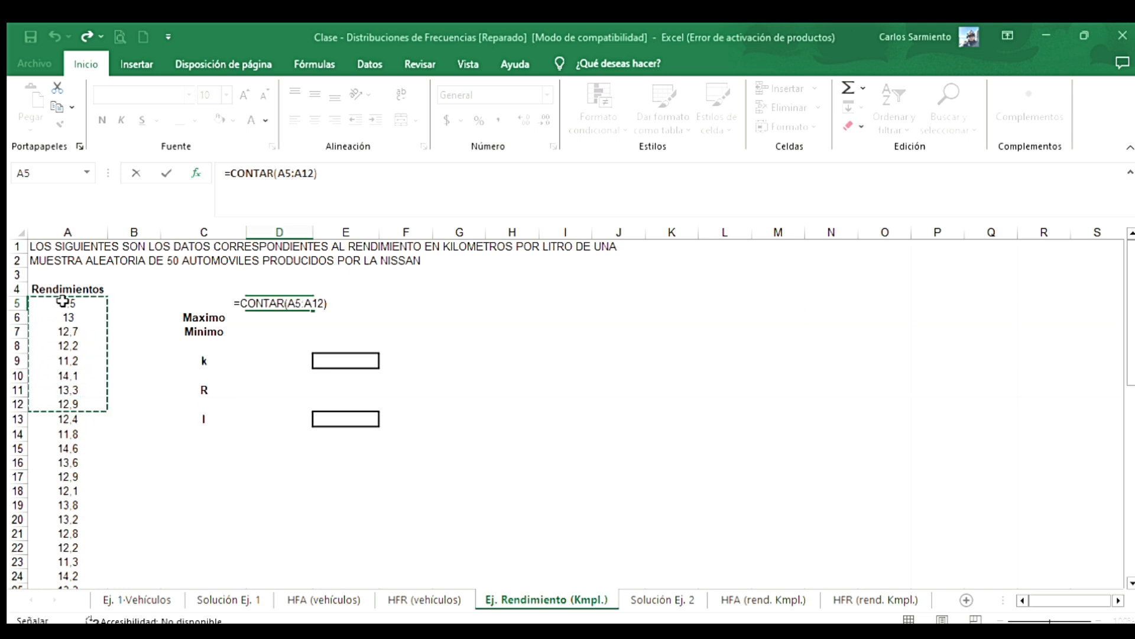
key(shift+Down)
key(shift+Down)
key(shift+Down)
key(shift+Down)
key(shift+Down)
key(shift+Down)
key(shift+Down)
key(shift+Down)
key(shift+Down)
key(shift+Down)
key(shift+Down)
key(shift+Down)
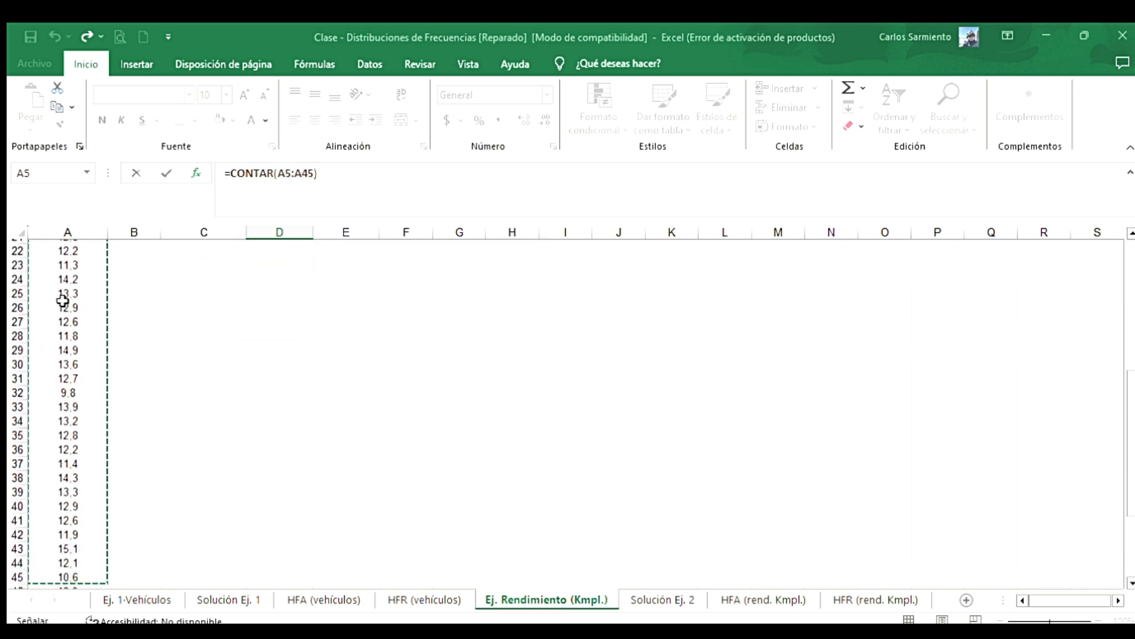
key(shift+Down)
key(shift+Down)
key(shift+Up)
key(shift+Up)
key(shift+Up)
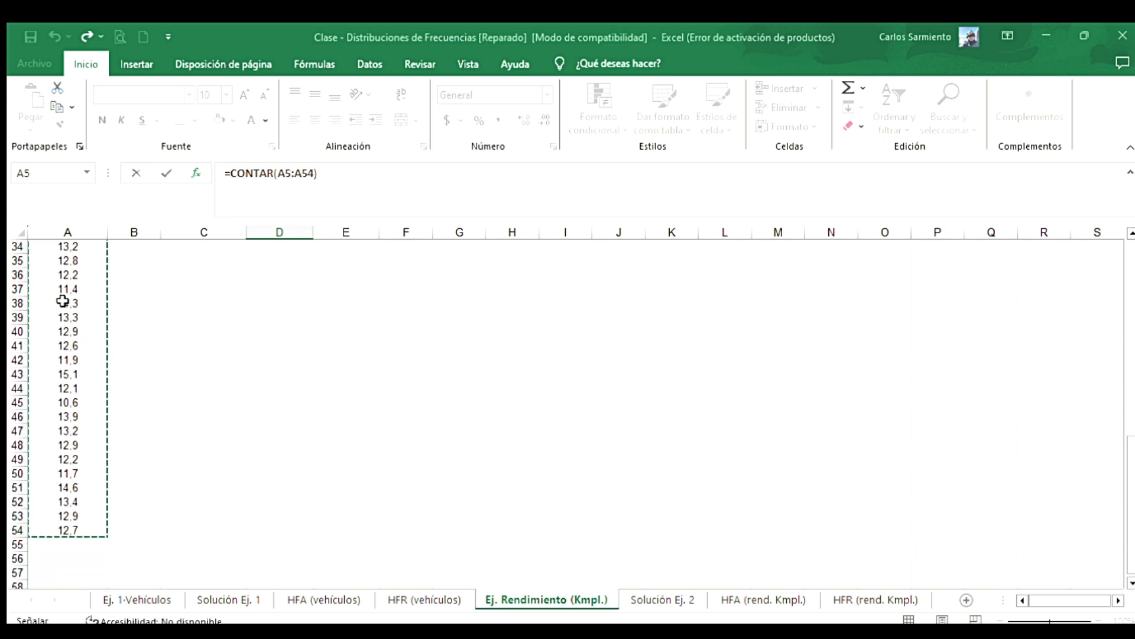
key(Return)
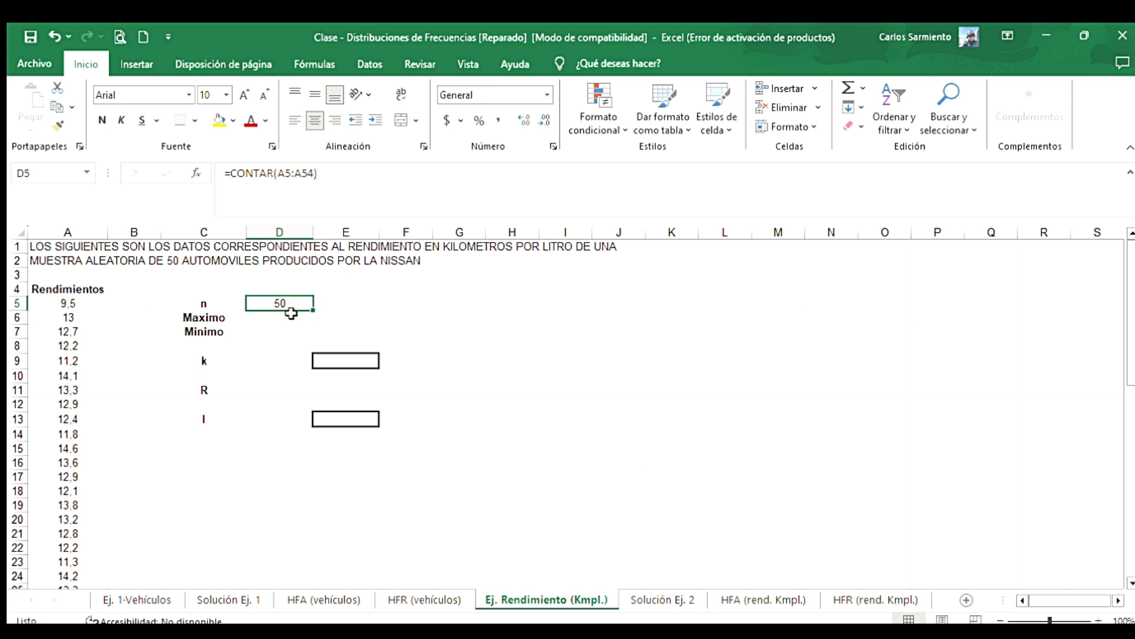
- Calculate the Maximo in D6 with the MAX function over the Rendimientos range A5:A54
click(291, 315)
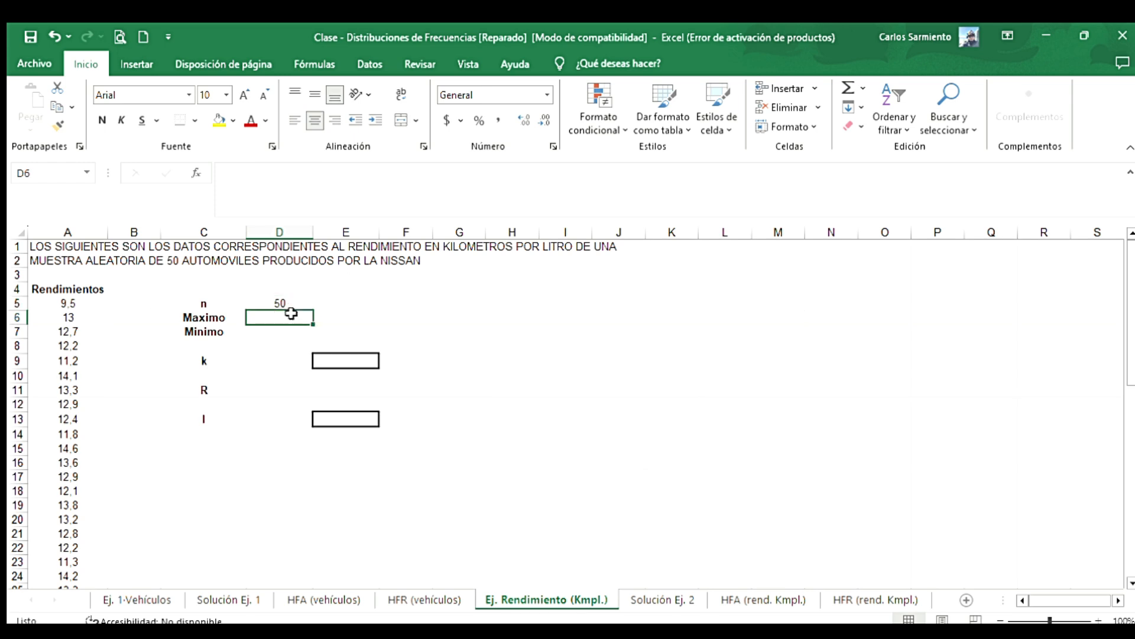
text(=)
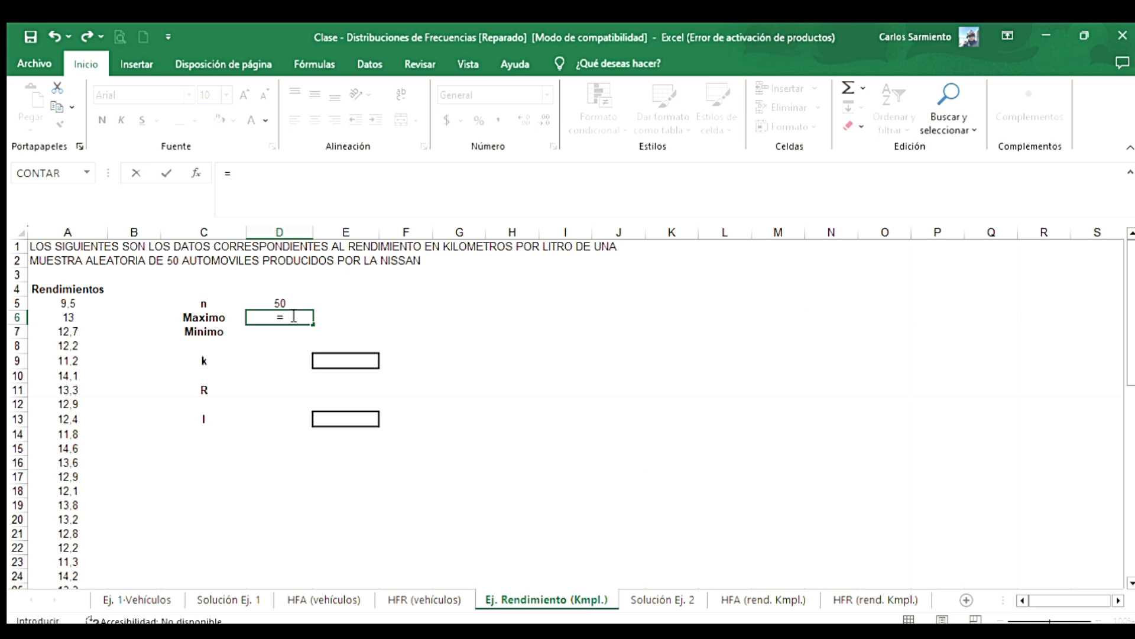
text(max()
click(84, 305)
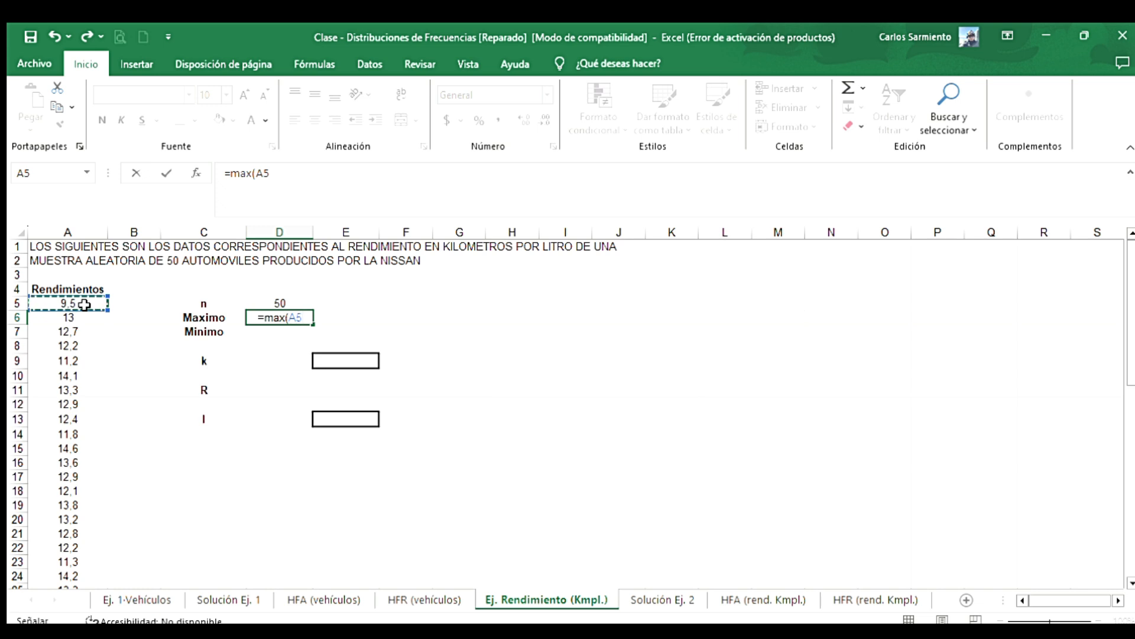
key(shift+Down)
key(shift+Down)
key(shift+Down)
key(shift+Down)
key(shift+Down)
key(shift+Down)
key(shift+Down)
key(shift+Down)
key(shift+Down)
key(shift+Down)
key(shift+Down)
key(shift+Down)
key(shift+Down)
key(shift+Down)
key(shift+Down)
key(shift+Down)
key(shift+Down)
key(shift+Down)
key(shift+Down)
key(shift+Down)
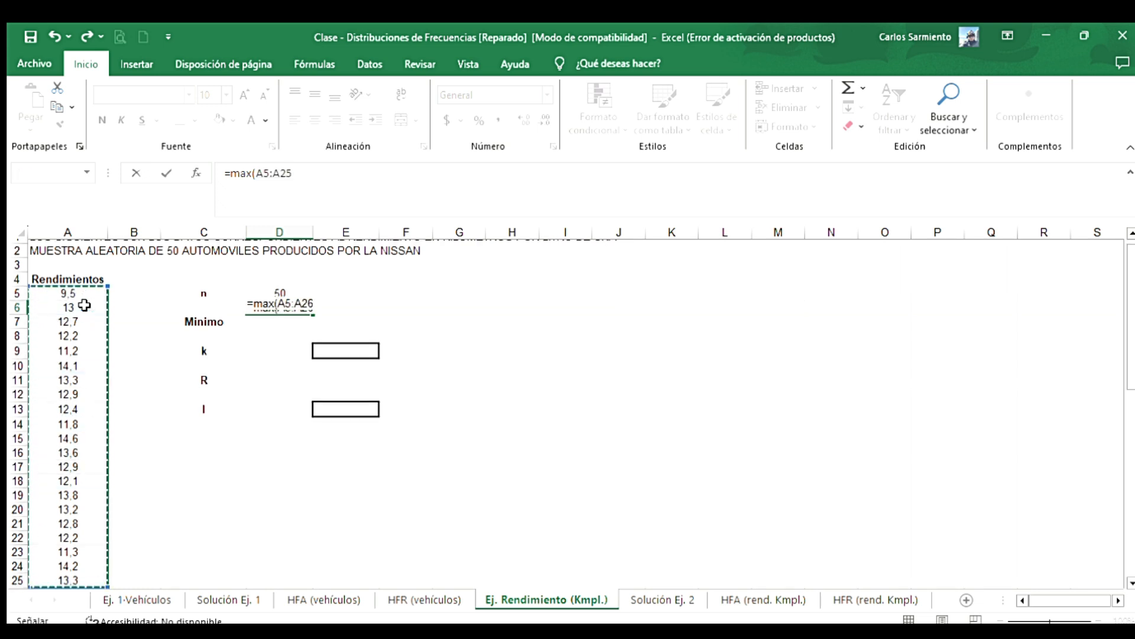
key(shift+Down)
key(shift+Down)
key(shift+Down)
key(shift+Down)
key(shift+Down)
key(shift+Down)
key(shift+Down)
key(shift+Down)
key(shift+Down)
key(shift+Down)
key(shift+Down)
key(shift+Down)
key(shift+Down)
key(shift+Down)
key(shift+Down)
key(shift+Down)
key(shift+Down)
key(shift+Down)
key(shift+Down)
key(shift+Down)
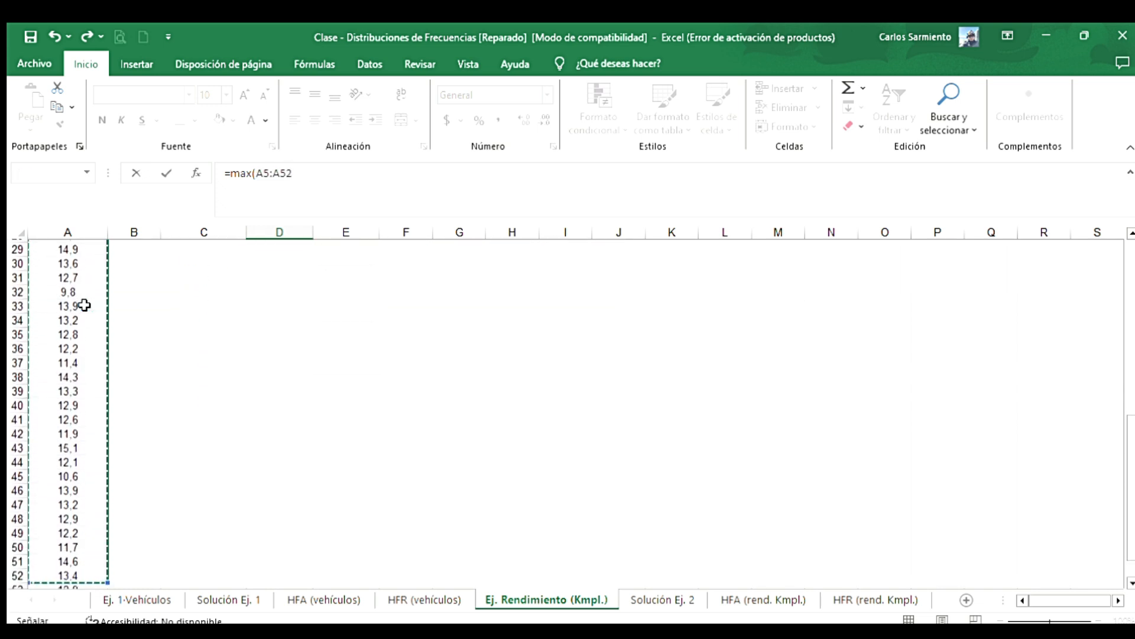
key(shift+Down)
key(shift+Up)
key(shift+Up)
key(shift+Up)
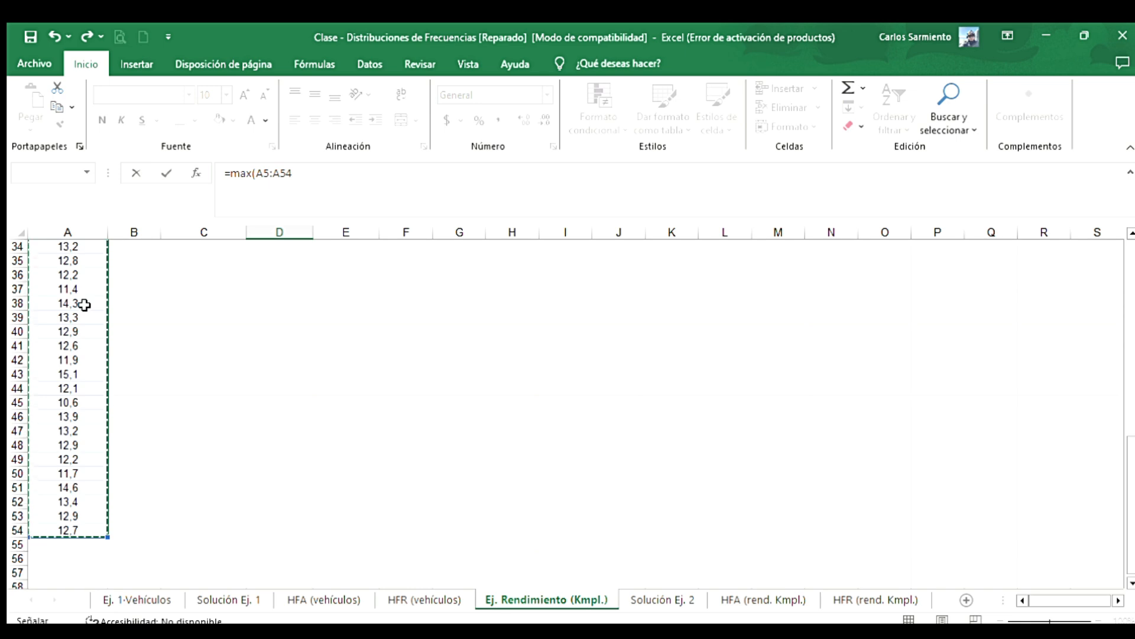
key(Return)
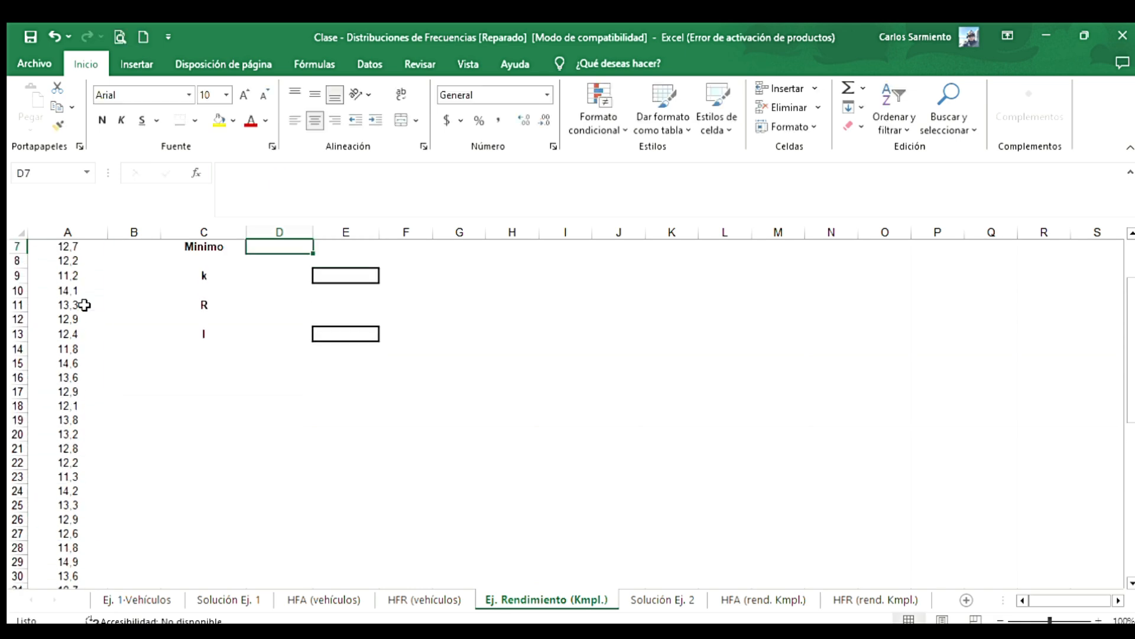
scroll(84, 304, up, 2)
click(308, 316)
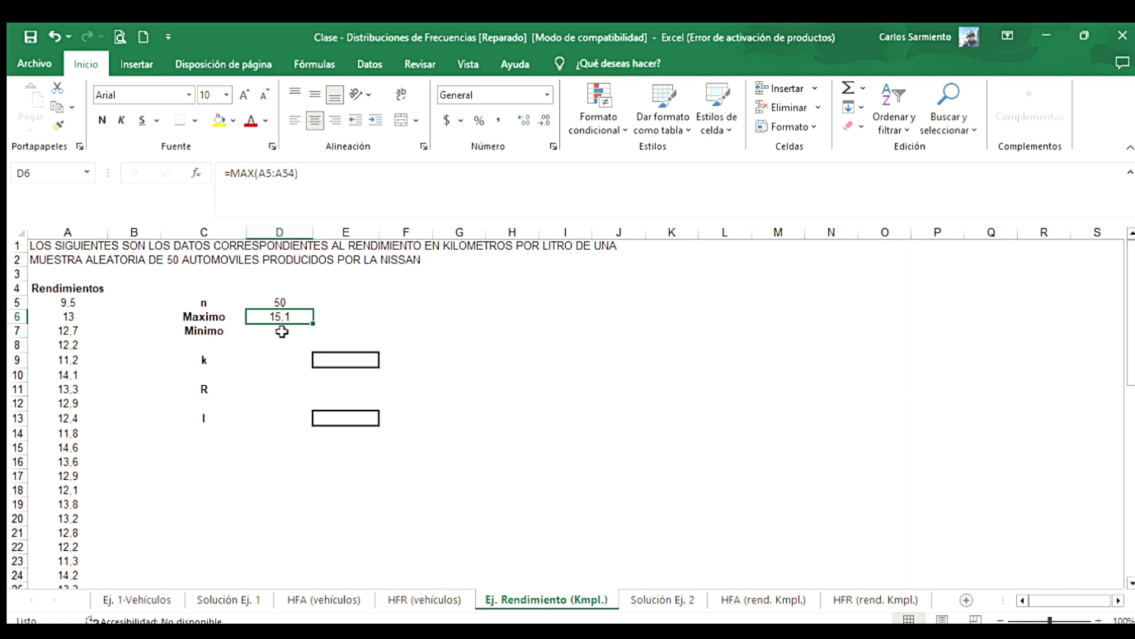
- Calculate the Minimo in D7 with the MIN function over the Rendimientos range A5:A54
click(284, 330)
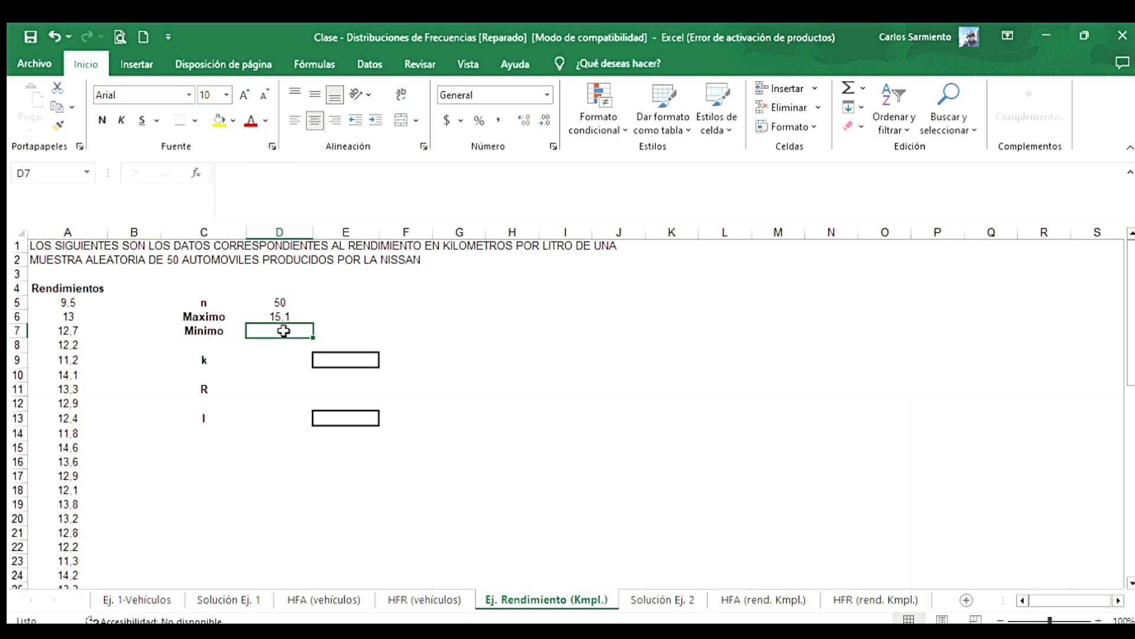
text(=)
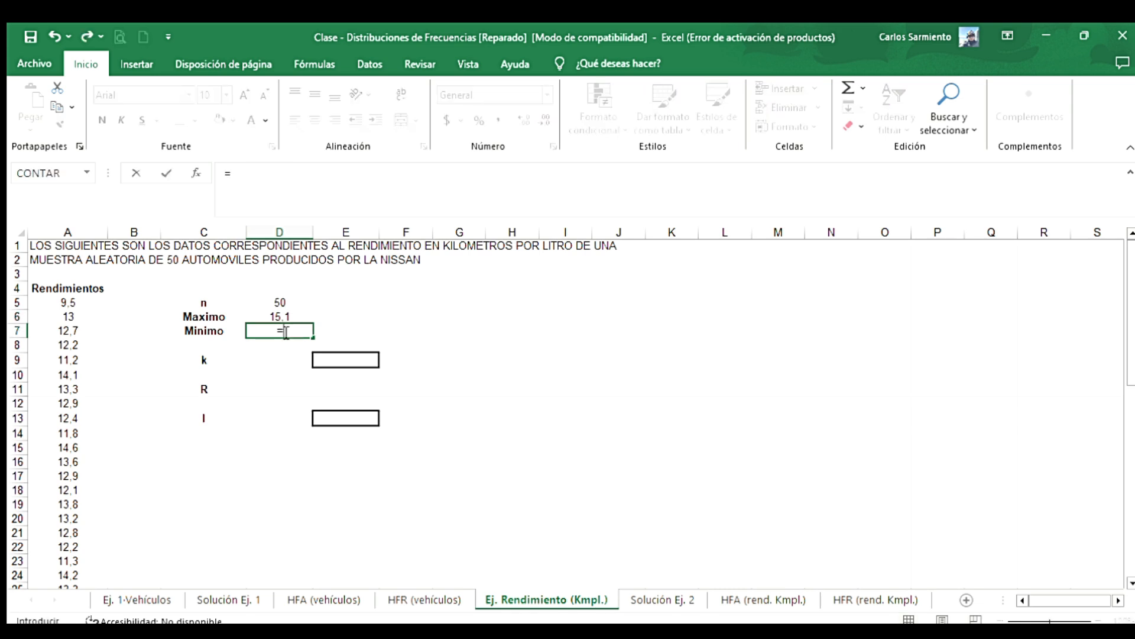
text(min()
drag(89, 301, 88, 301)
key(Return)
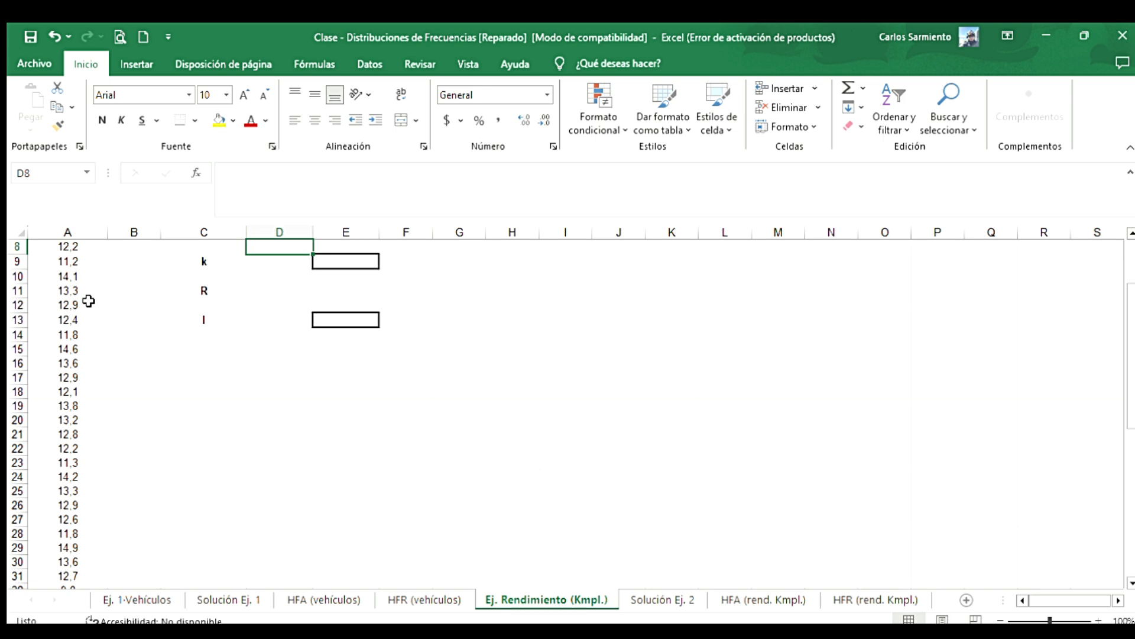
scroll(89, 301, up, 3)
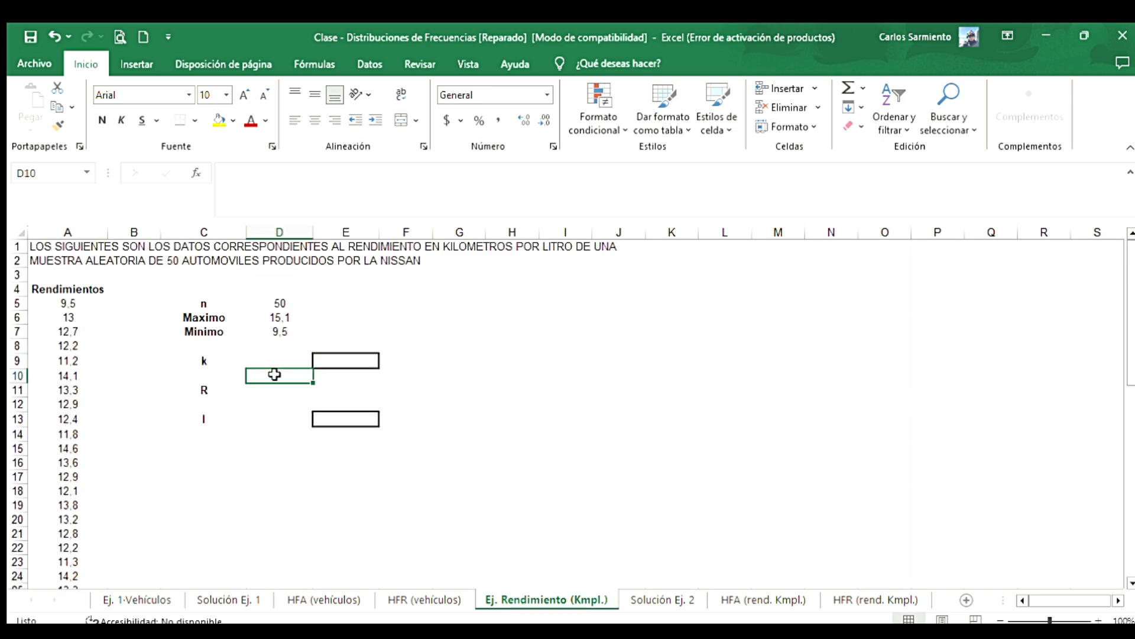
click(295, 331)
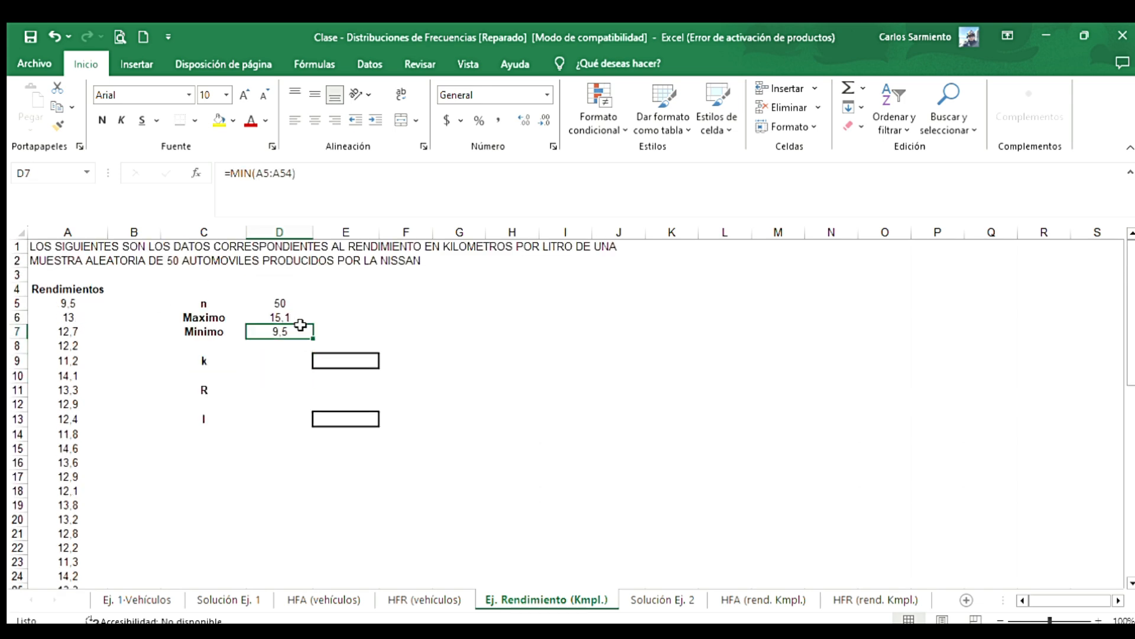
click(288, 361)
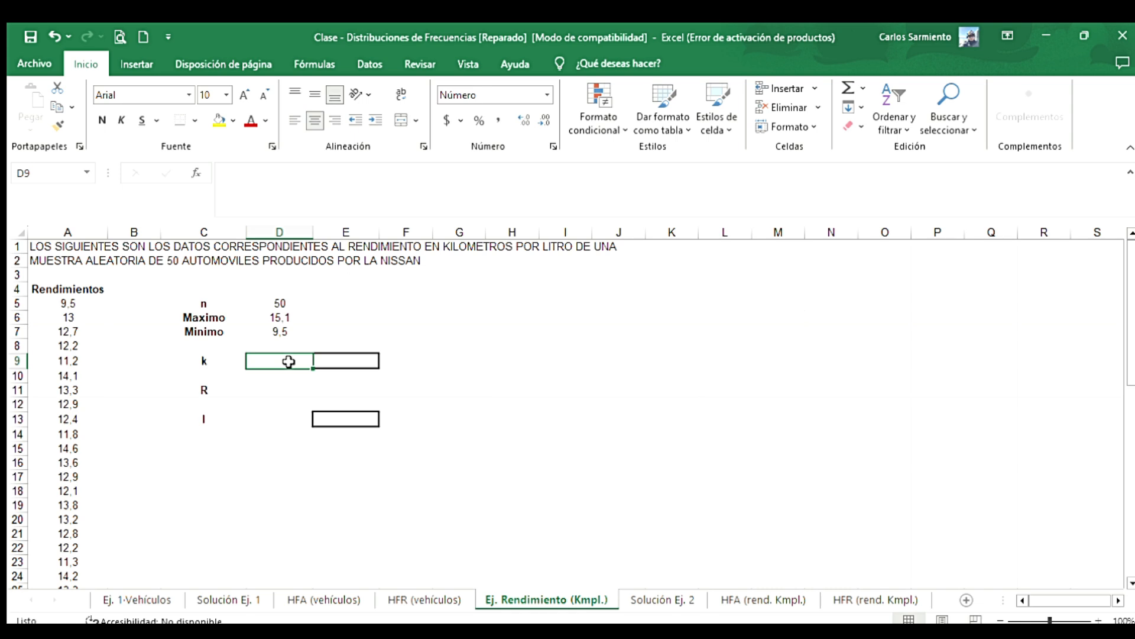
click(190, 359)
click(294, 350)
click(290, 362)
click(250, 370)
click(258, 391)
click(280, 357)
- Calculate the number of classes k in E9 with the formula =3,32*LOG(D5)
click(333, 355)
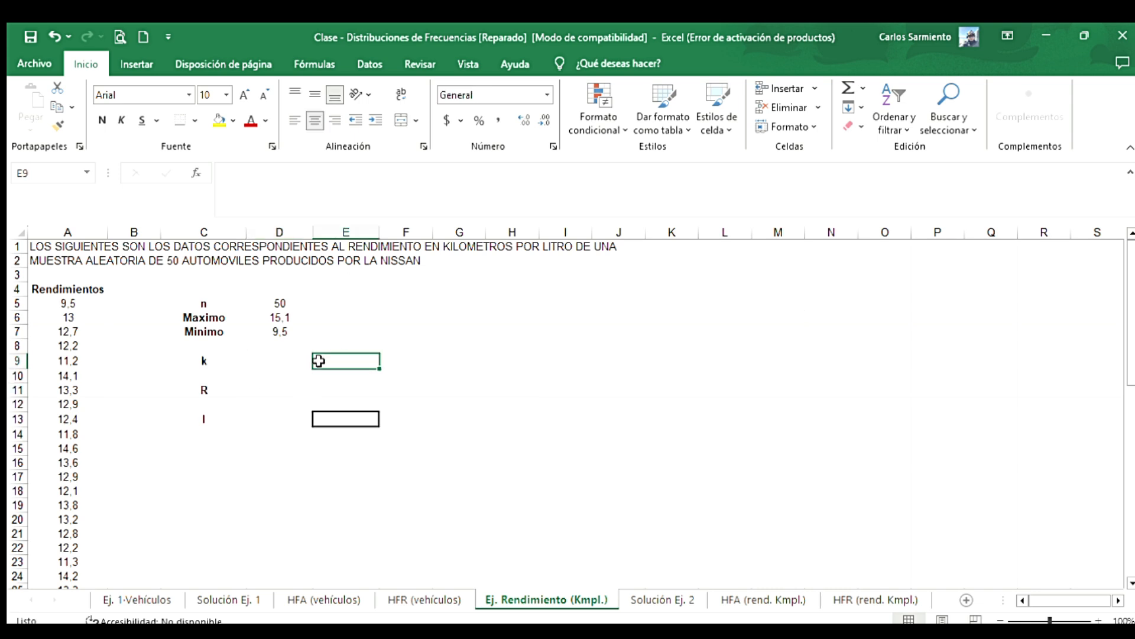
text(=)
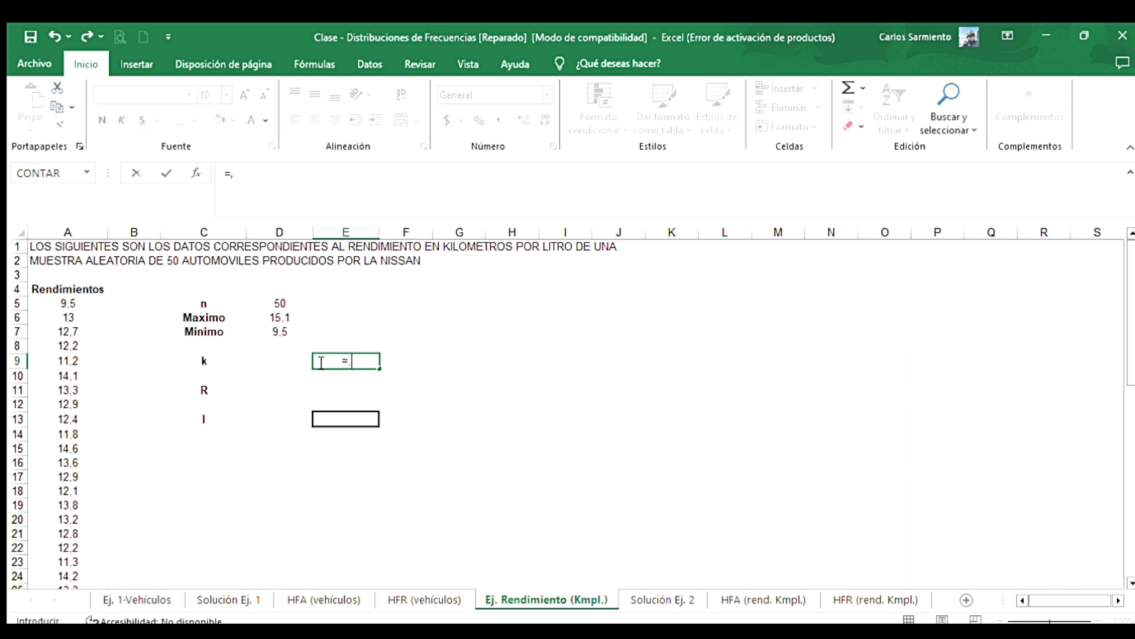
text(3,32*log()
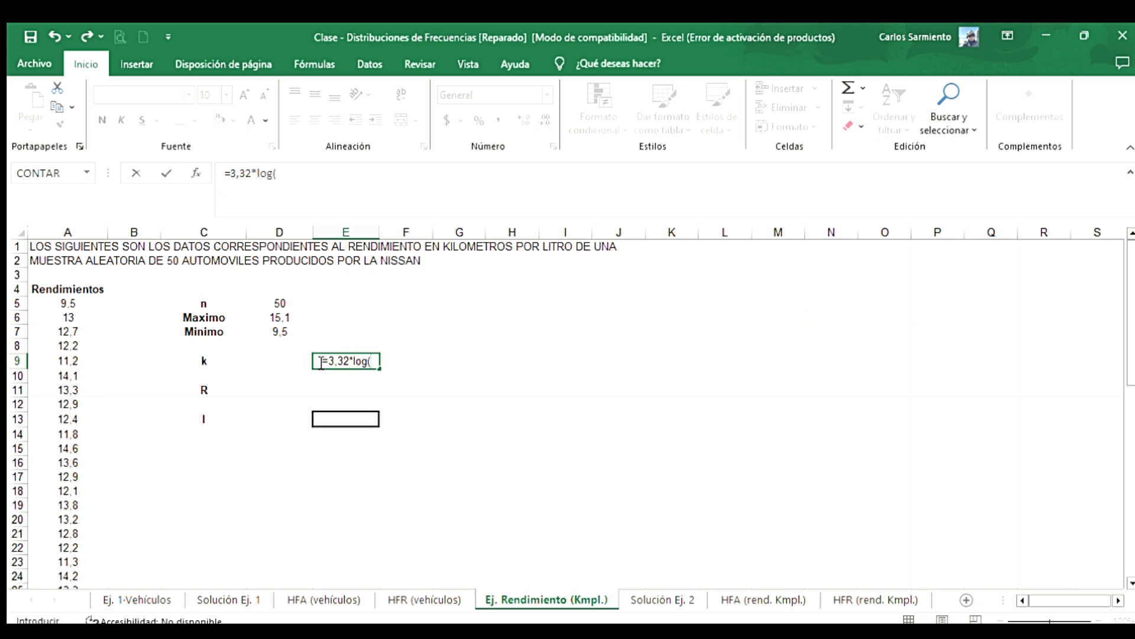
click(270, 302)
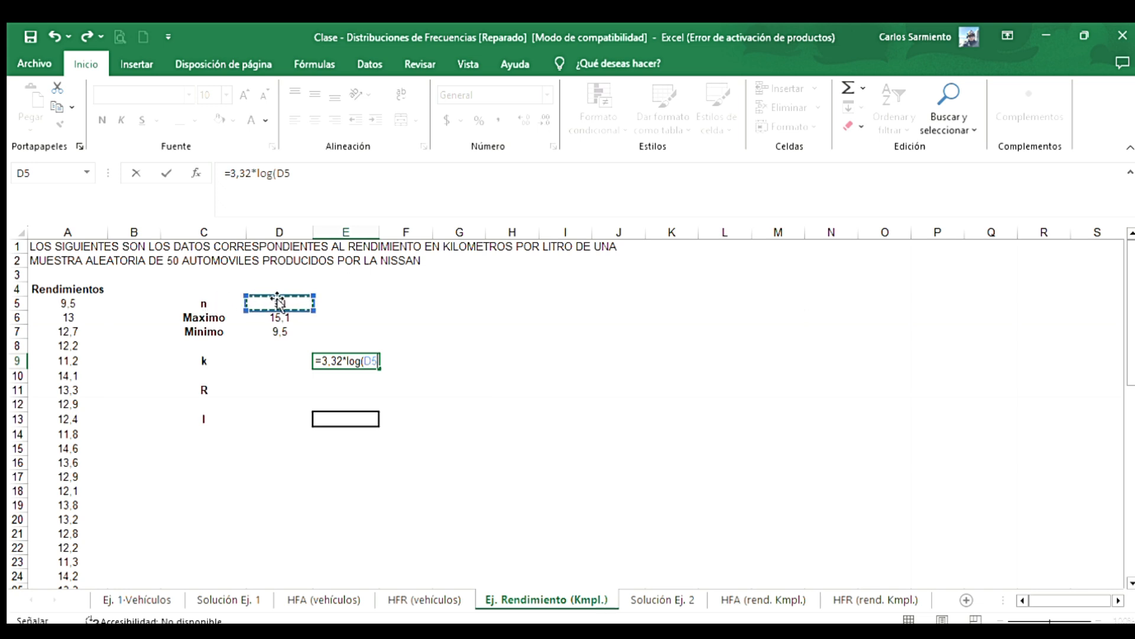
drag(320, 314, 308, 306)
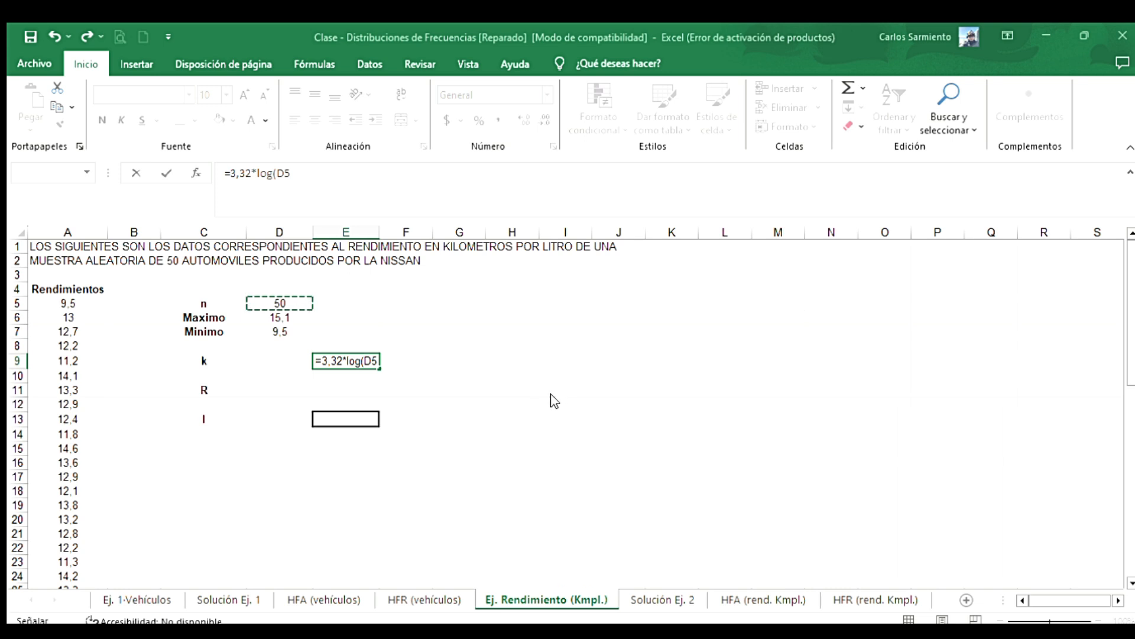
key(Return)
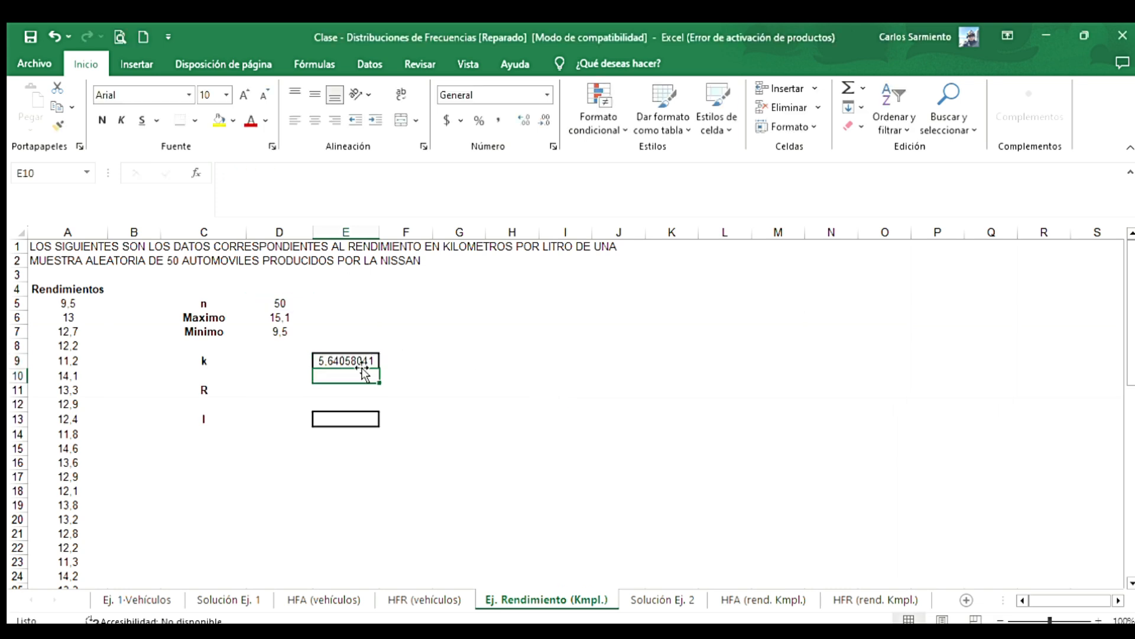
- Move the k formula from E9 to D9, directly beside the k label
click(341, 360)
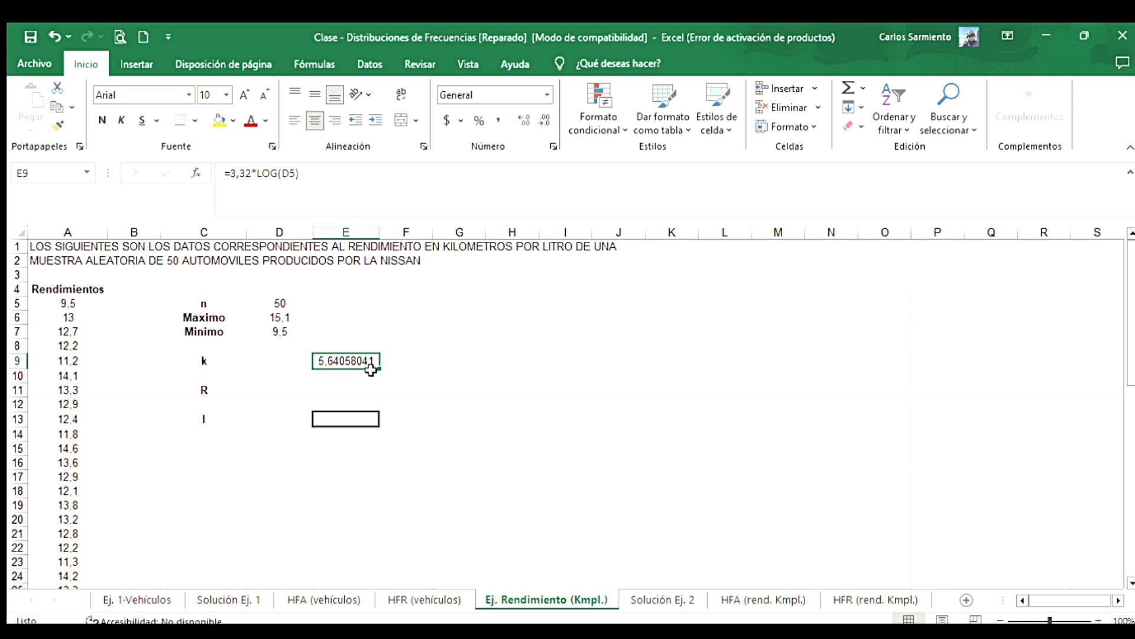
key(ctrl+c)
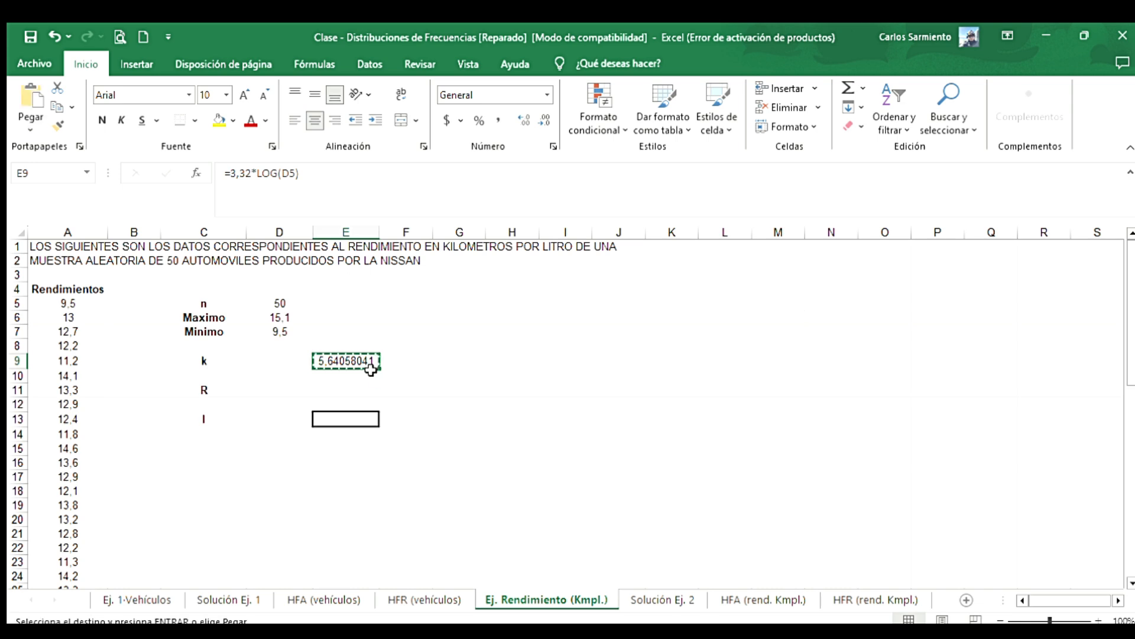
click(291, 359)
key(ctrl+v)
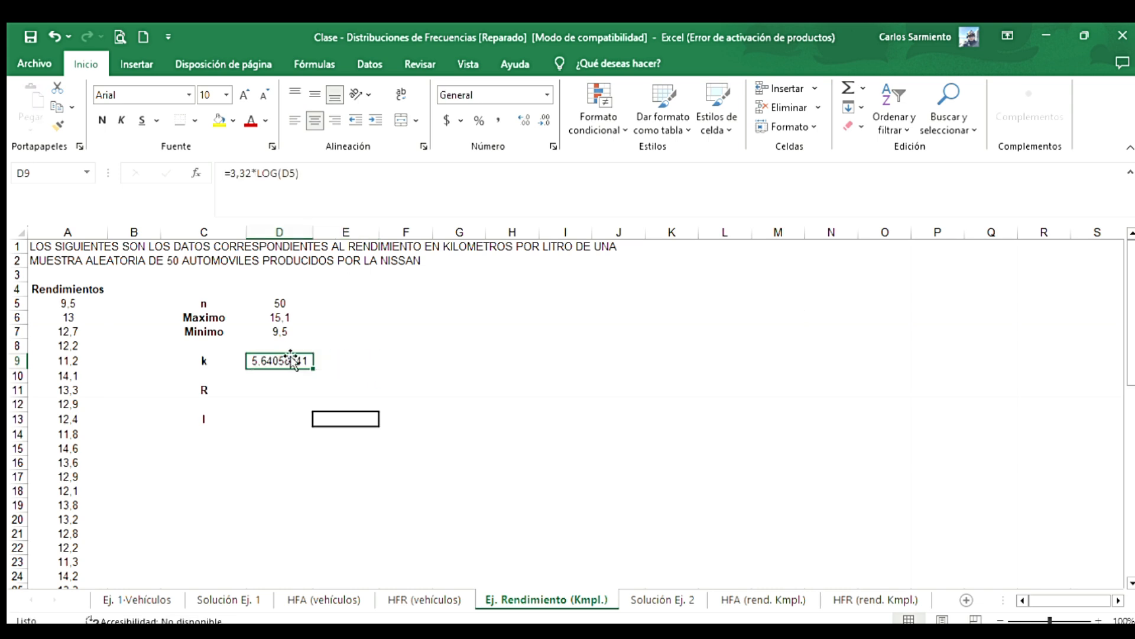
- Enter the rounded k value 6 in E9 and give the cell an outside border
click(350, 356)
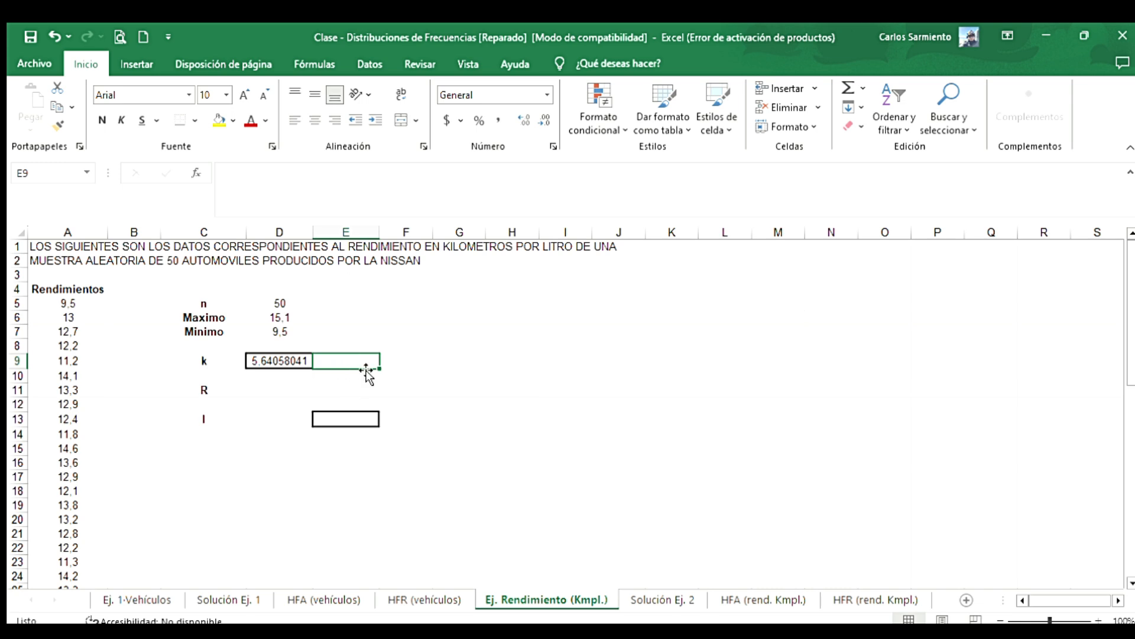
text(6)
key(Return)
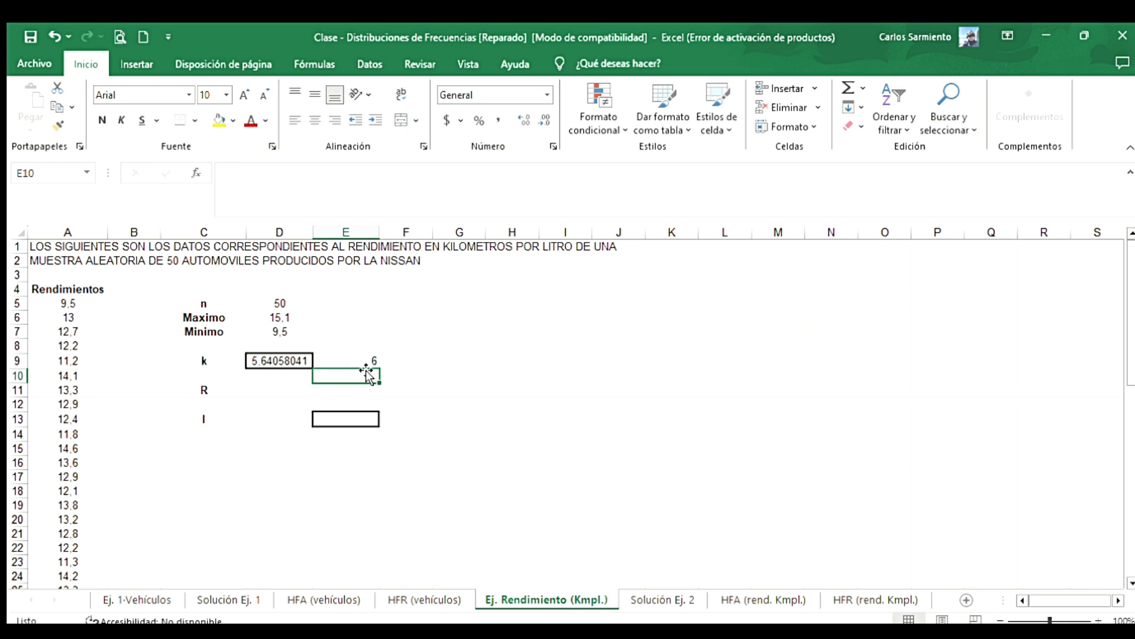
click(336, 359)
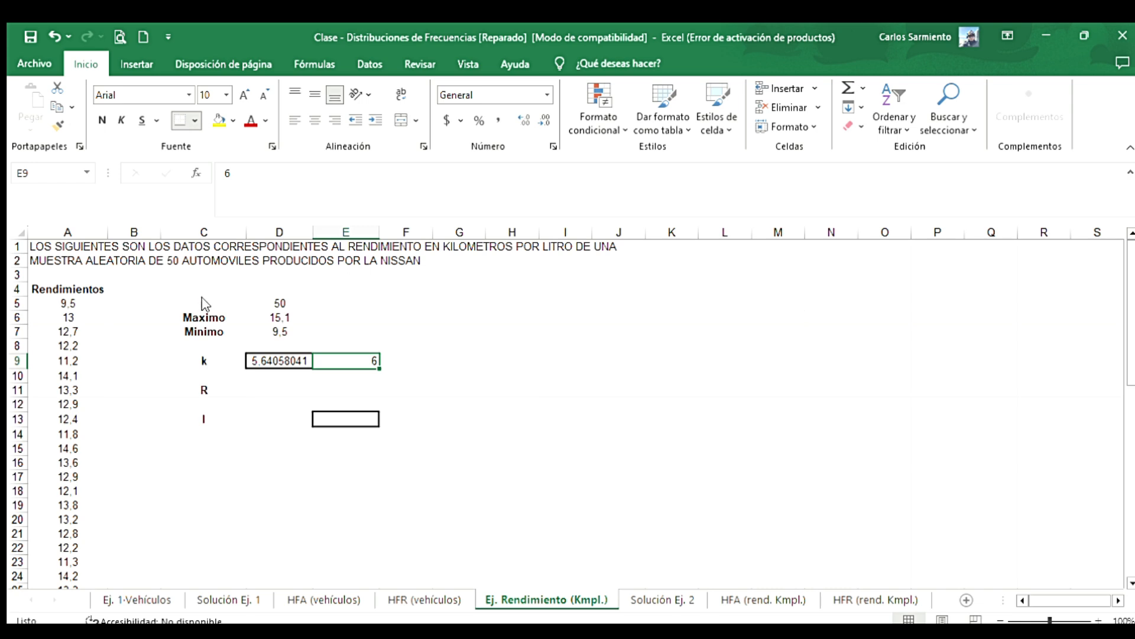
click(454, 399)
- Calculate the range R in E11 as the maximum minus the minimum with =D6-D7
click(369, 385)
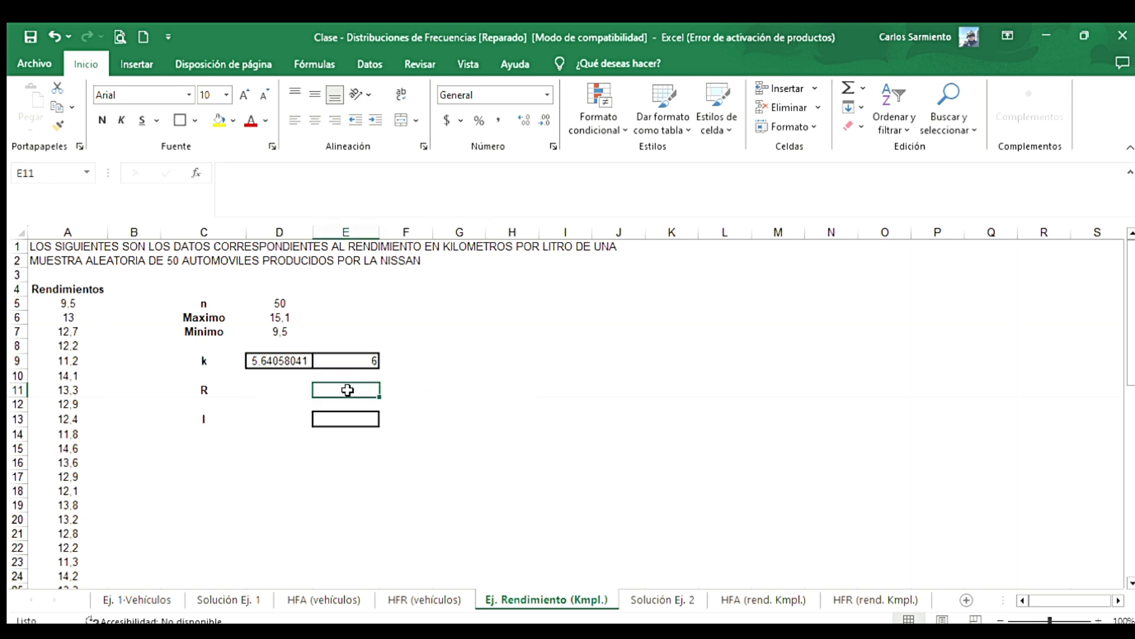
text(=)
click(251, 317)
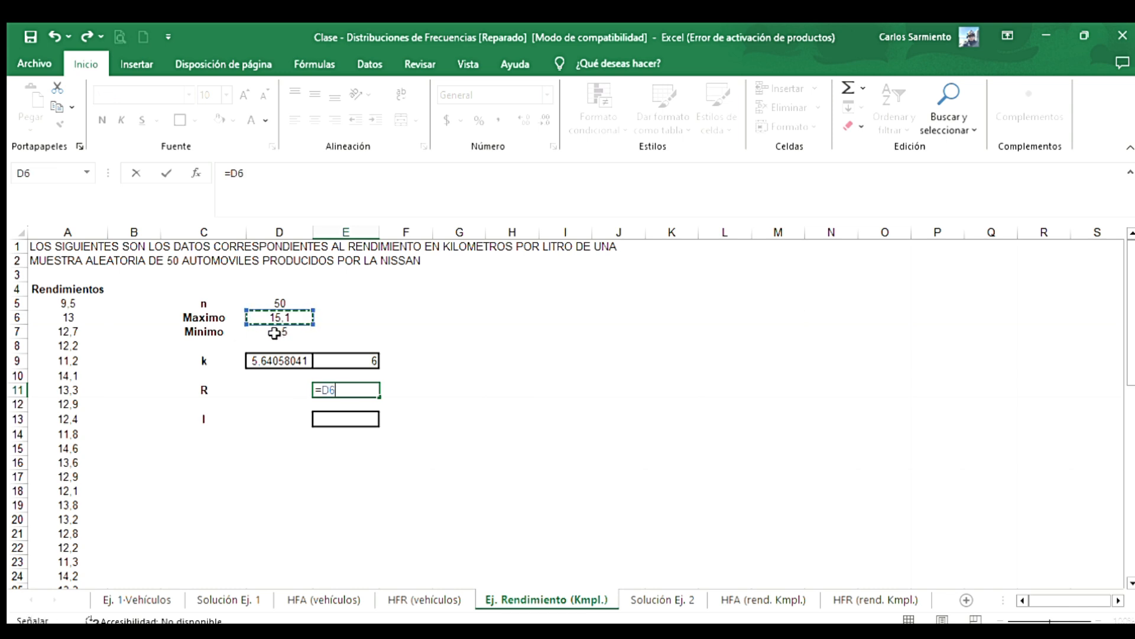
text(-)
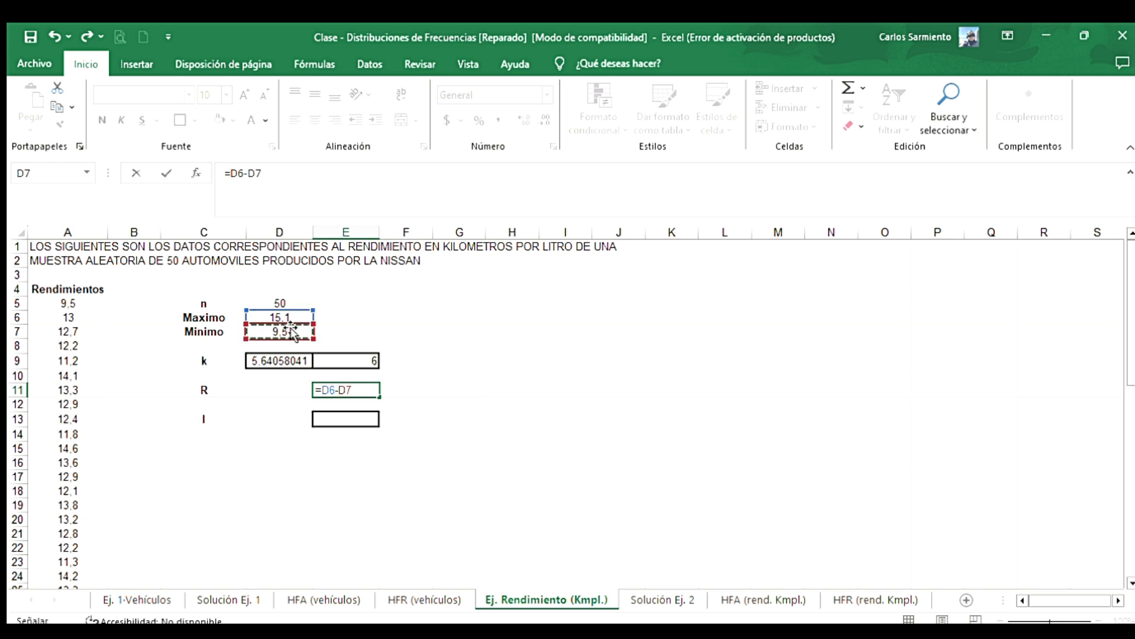
key(Return)
click(430, 425)
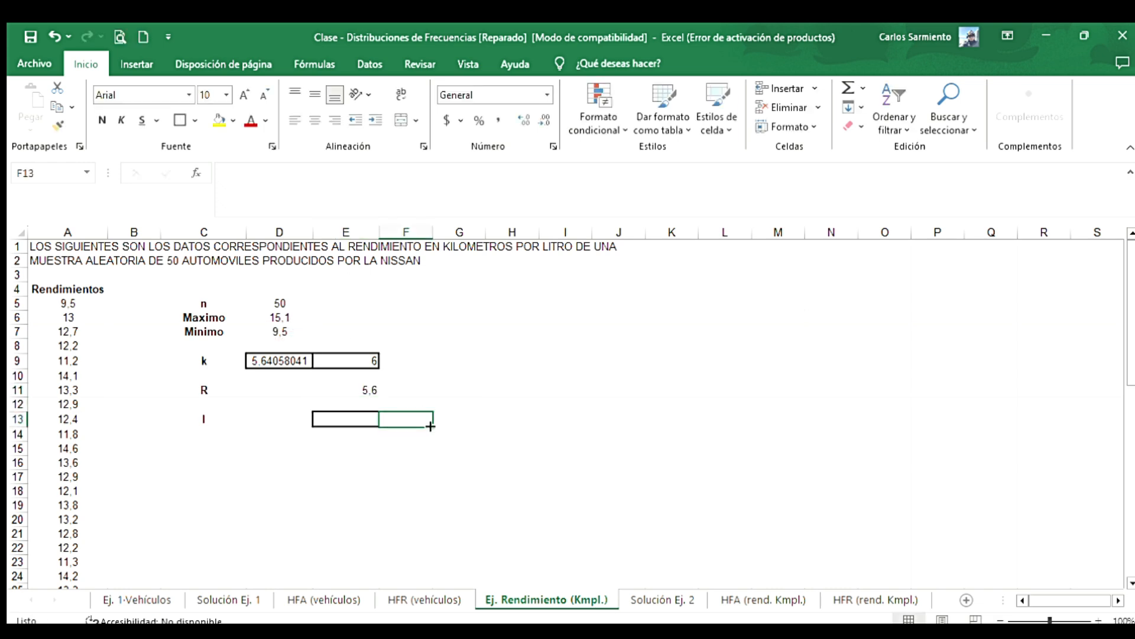
- Calculate the interval I in E13 as the range divided by the number of classes with =E11/E9
click(367, 418)
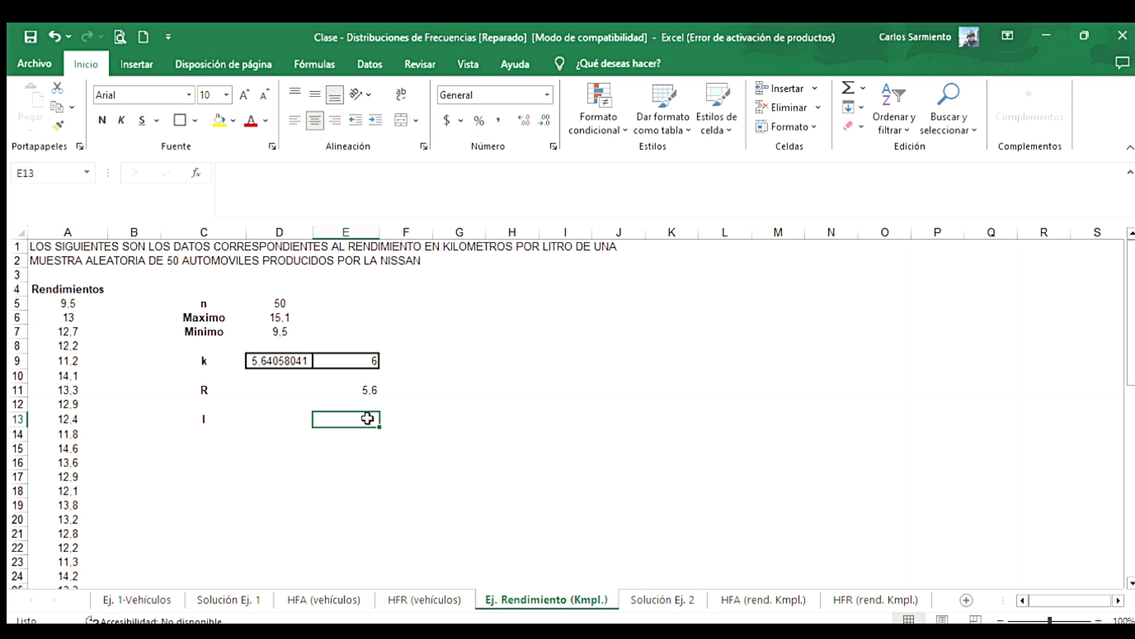
text(=)
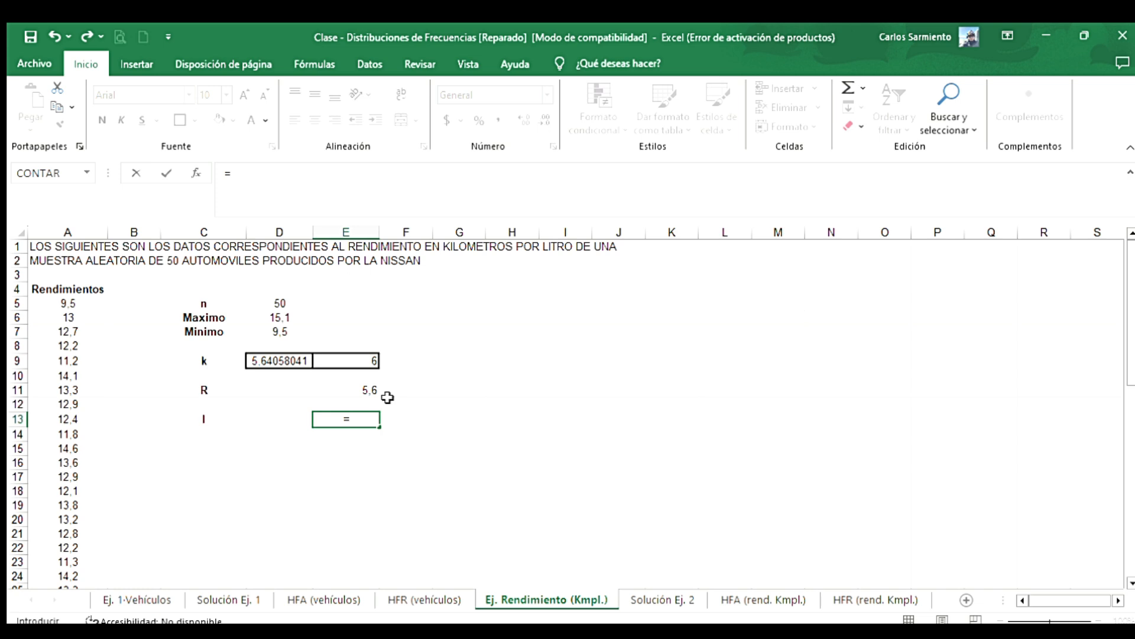
click(359, 392)
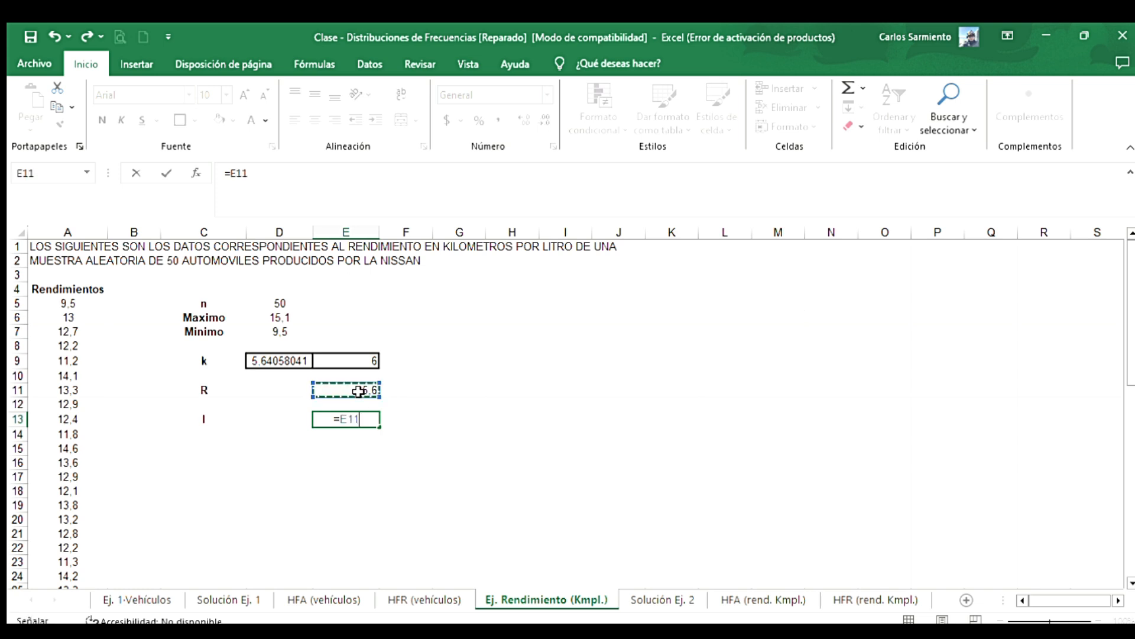
text(/)
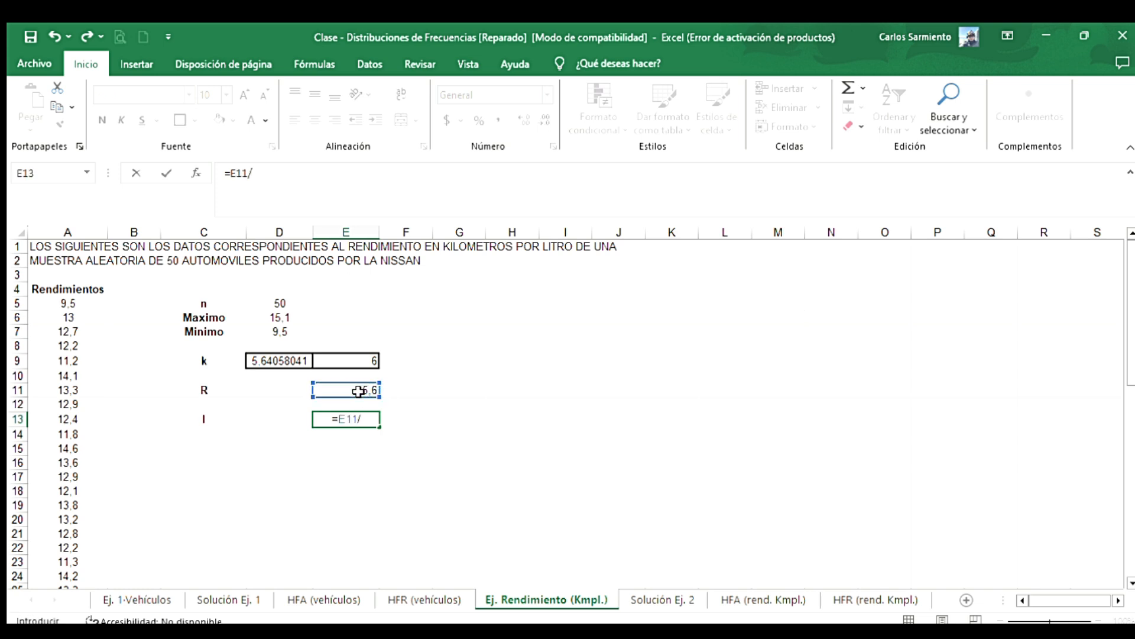
click(351, 360)
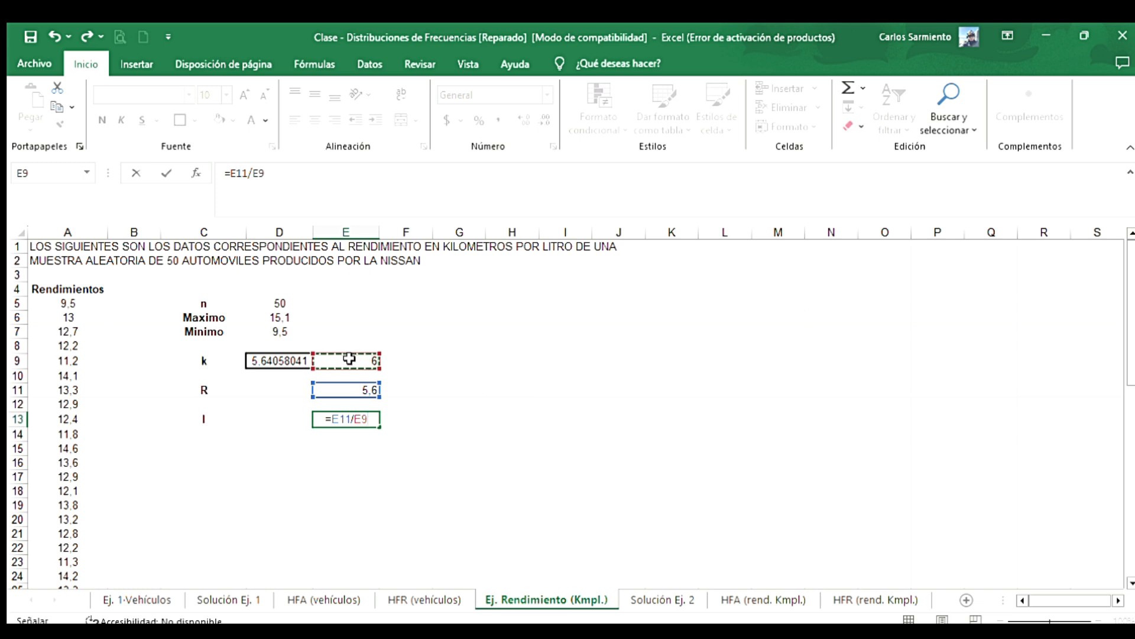
key(Return)
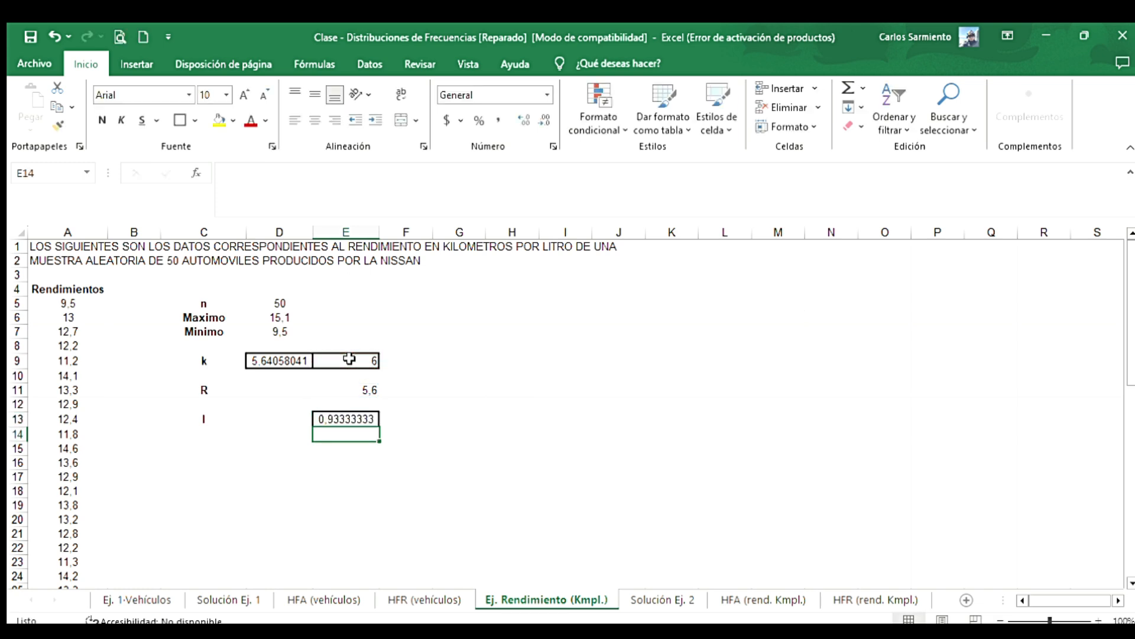
- Check the layout on the Solución Ej. 2 sheet and move the interval formula from E13 to D13 on Ej. Rendimiento (Kmpl.)
click(351, 459)
click(352, 438)
click(644, 605)
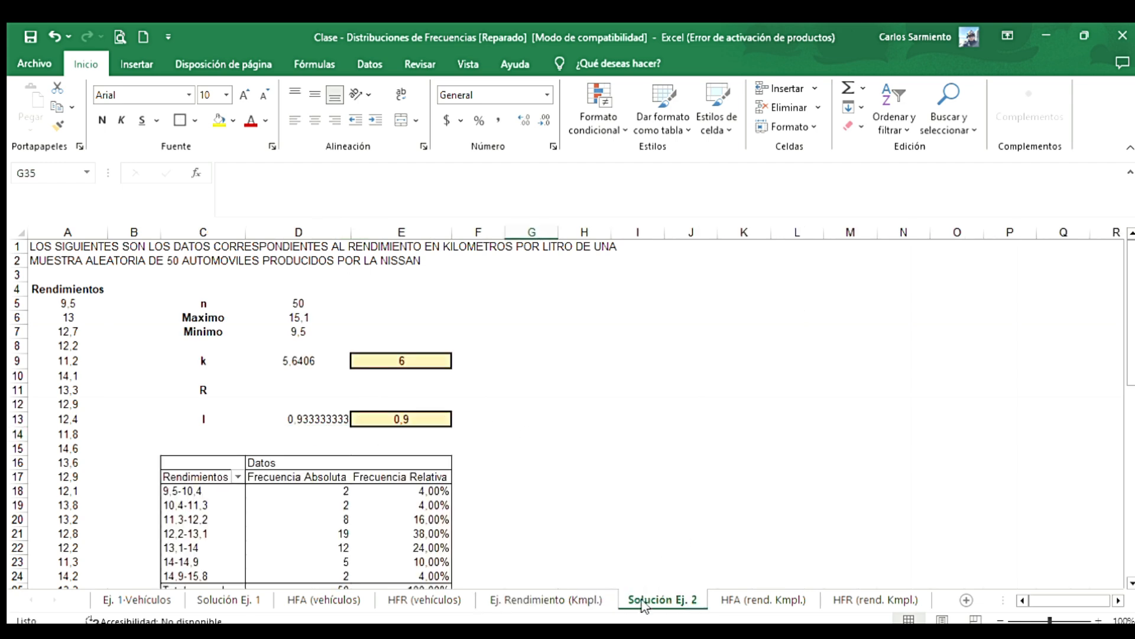
click(594, 600)
click(410, 417)
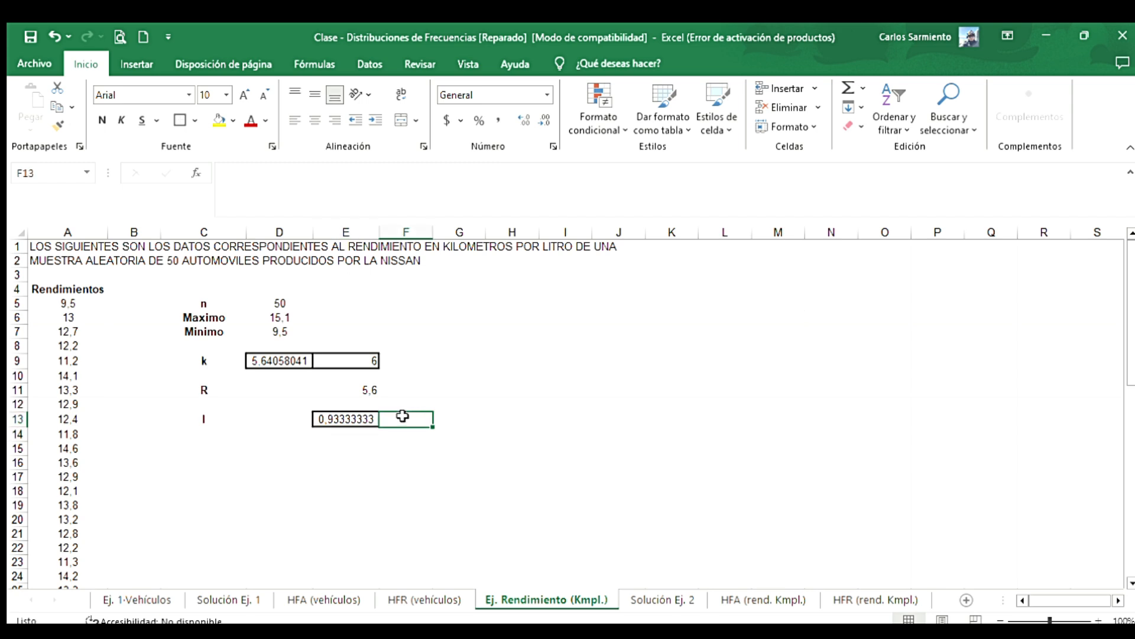
click(349, 416)
key(ctrl+c)
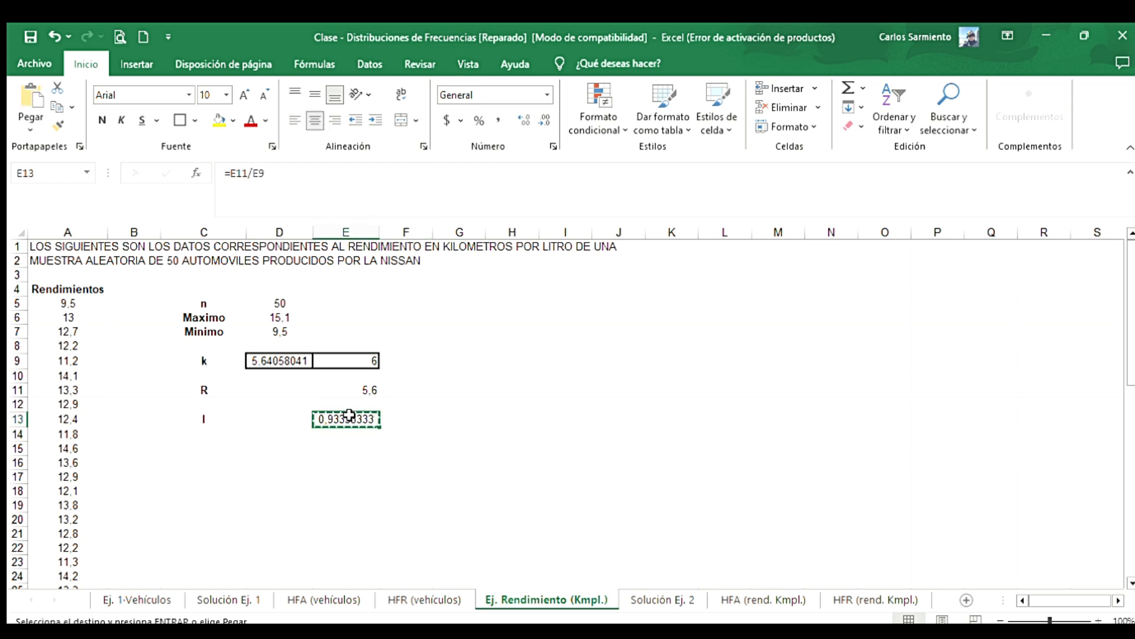
click(261, 413)
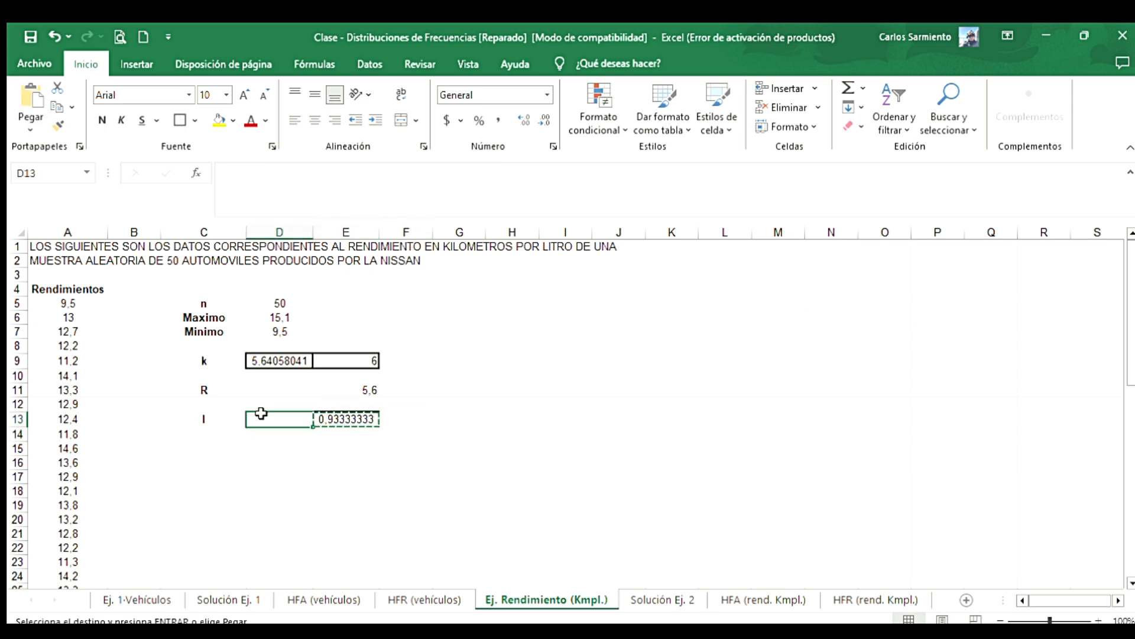
key(ctrl+v)
- Enter the rounded interval value 0,9 in E13, beside the calculated interval
key(Right)
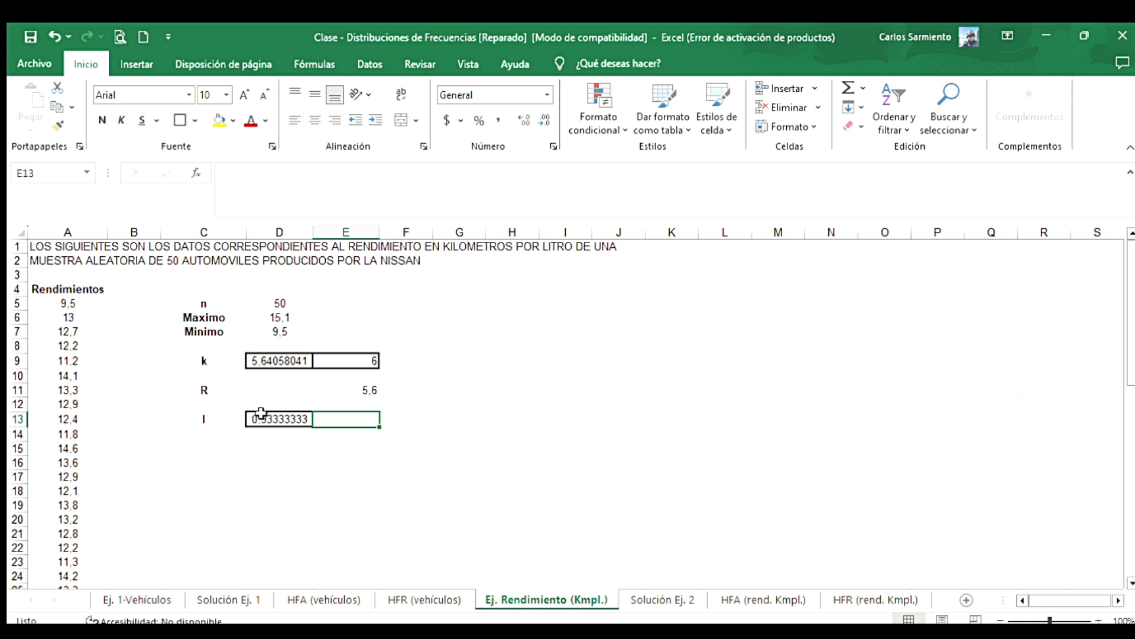
text(=0,9)
key(Return)
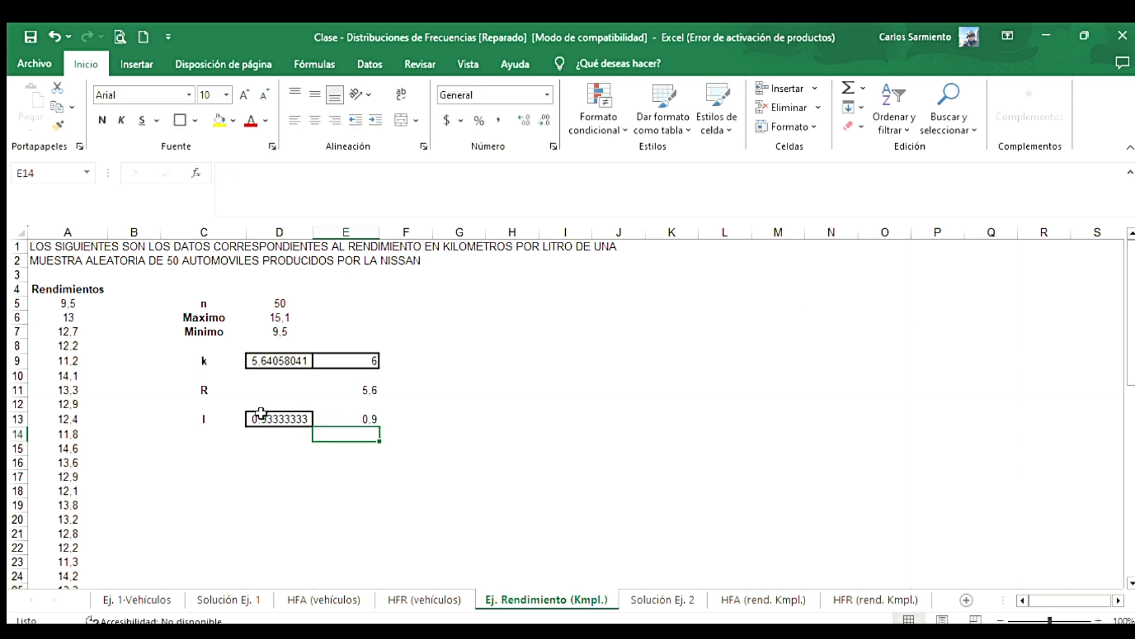
click(474, 474)
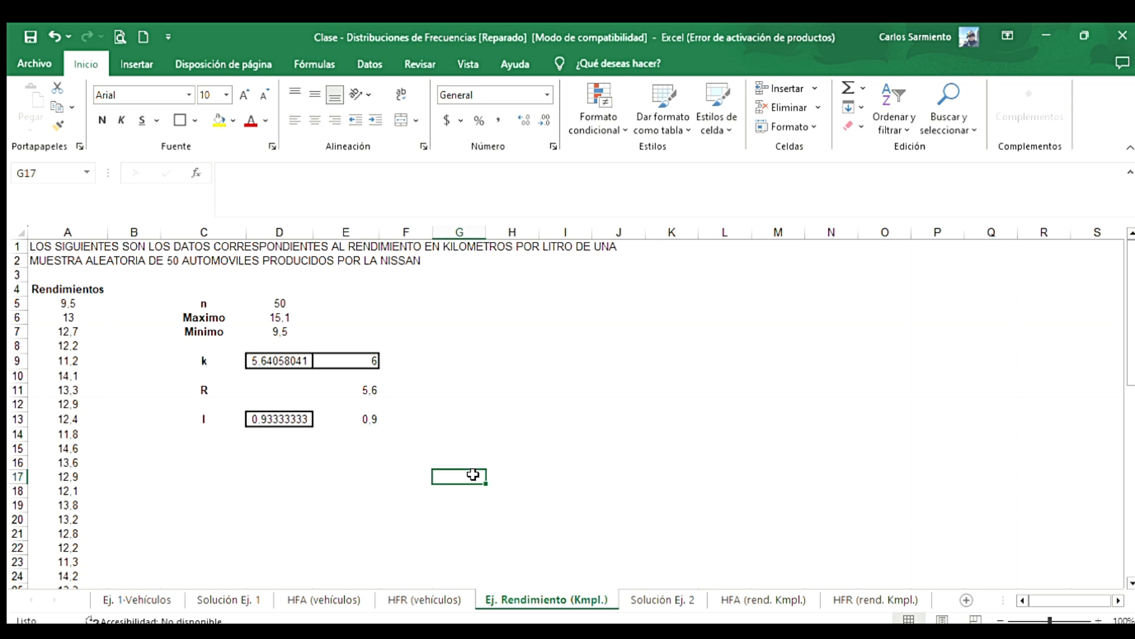
- Start a PivotTable from the Rendimientos data, using the range A4:A54 on the Ej. Rendimiento (Kmpl.) sheet
click(72, 359)
click(68, 419)
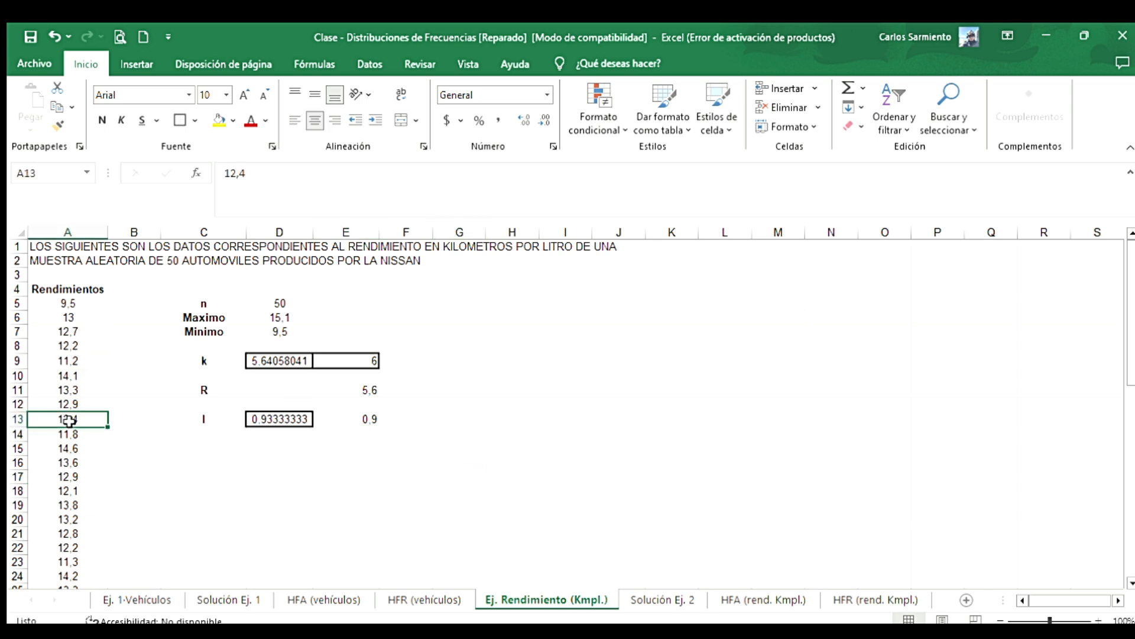
scroll(69, 420, down, 6)
scroll(69, 421, up, 6)
click(69, 401)
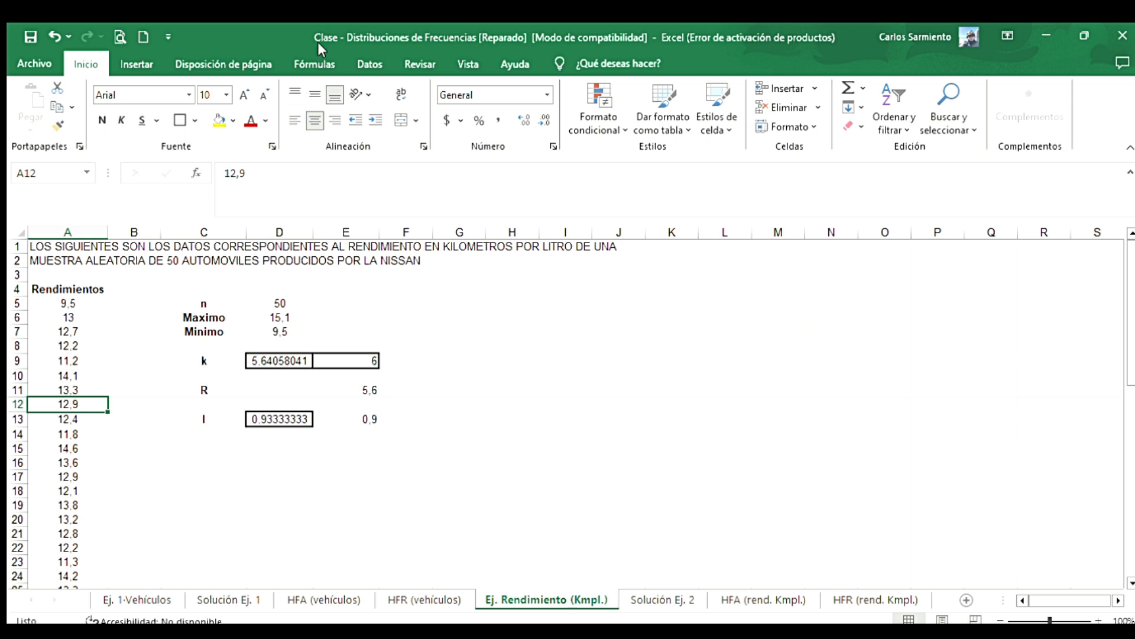
click(142, 65)
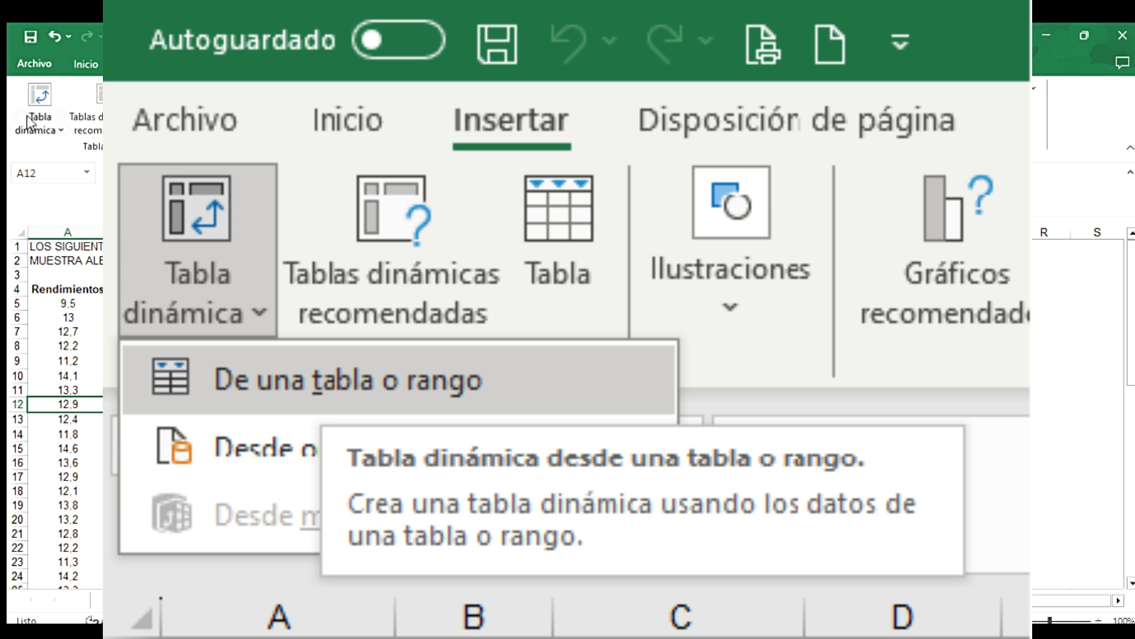
click(59, 127)
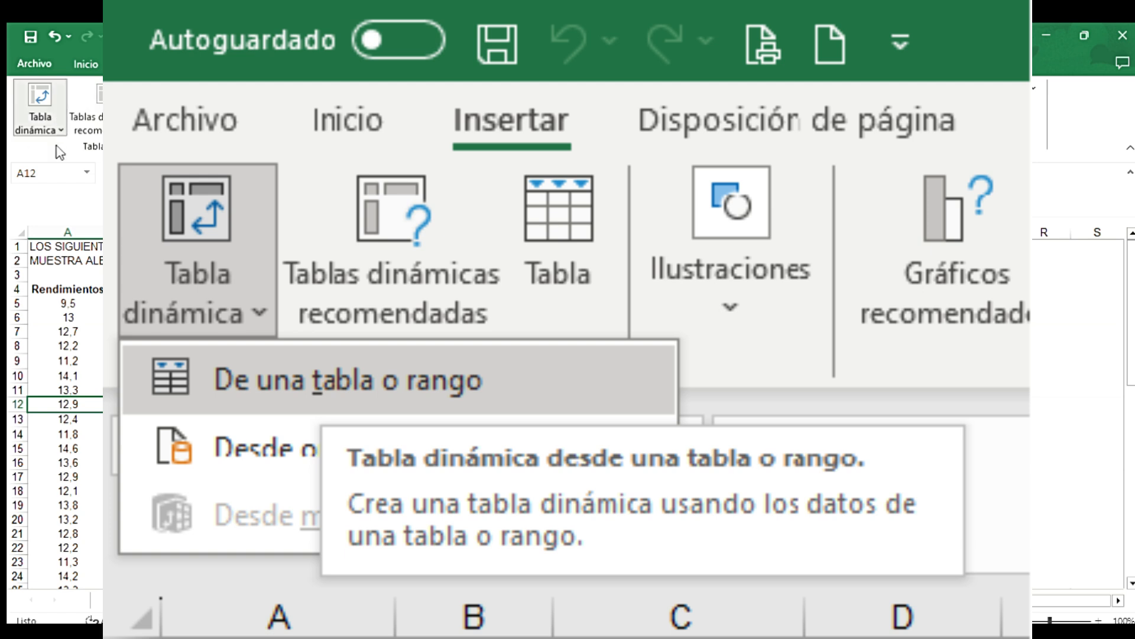
scroll(787, 335, down, 1)
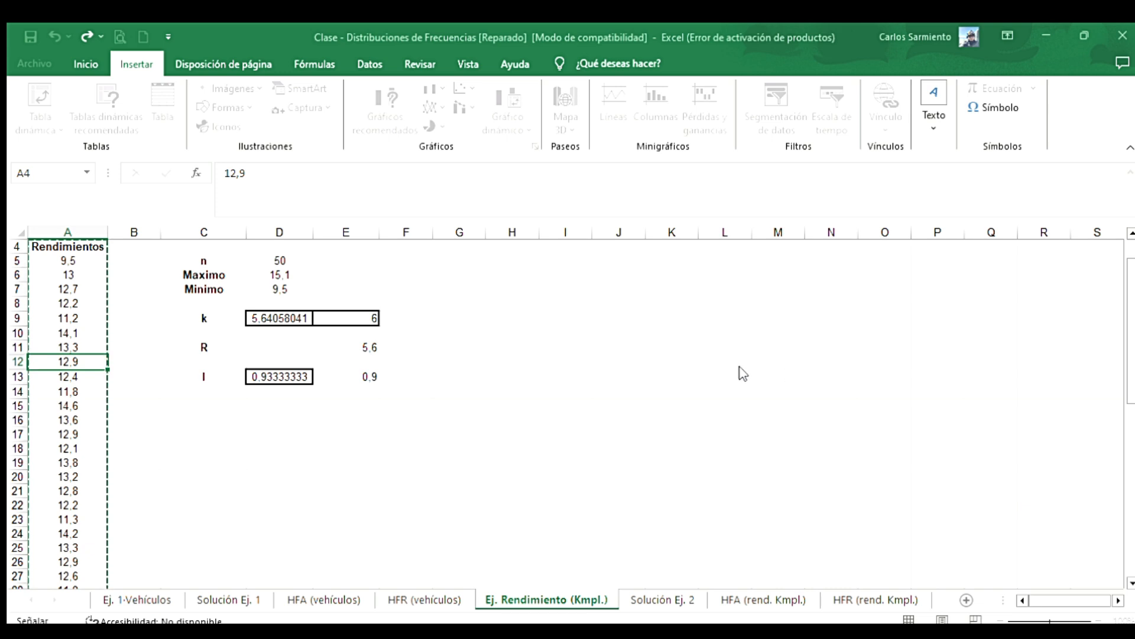
key(alt+n)
key(v)
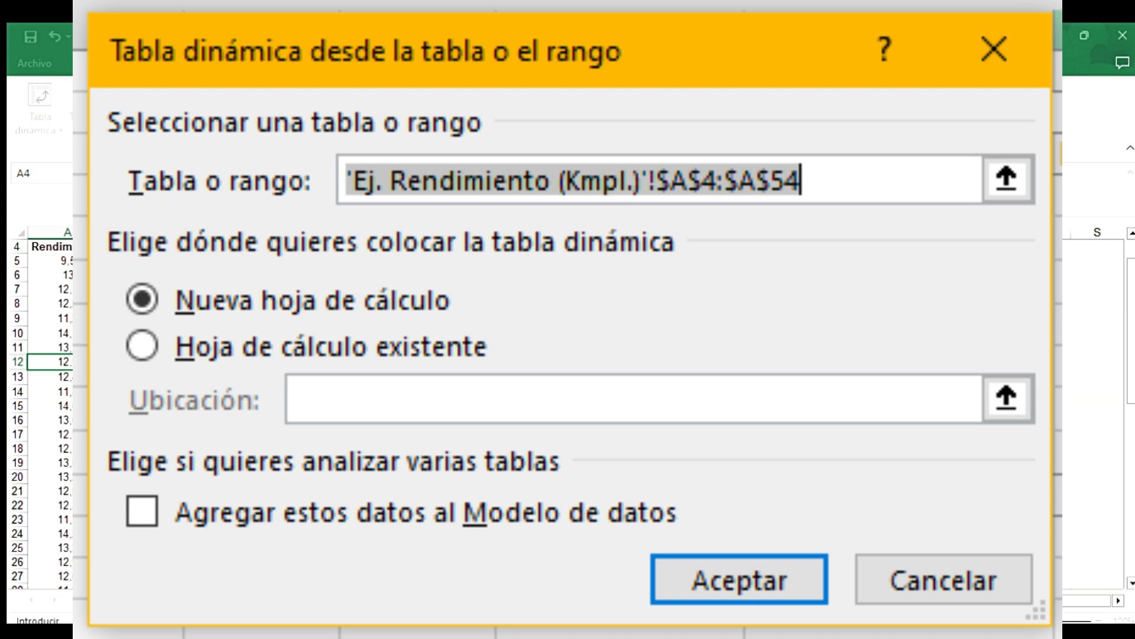
- Place the PivotTable on the existing worksheet at cell I5 and create it
key(Escape)
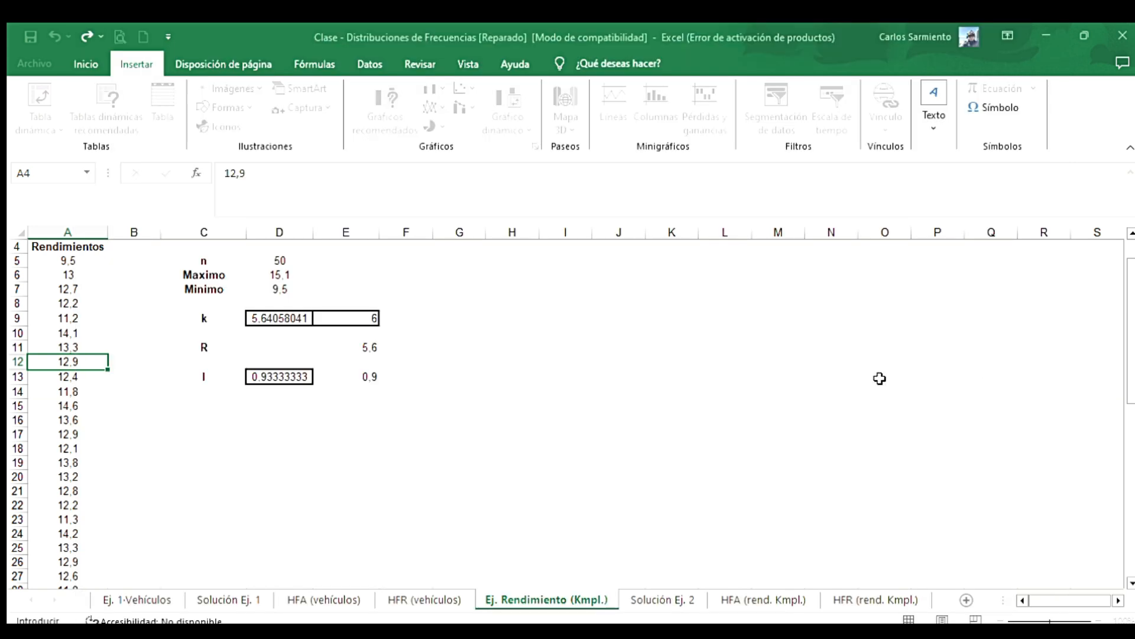
click(565, 264)
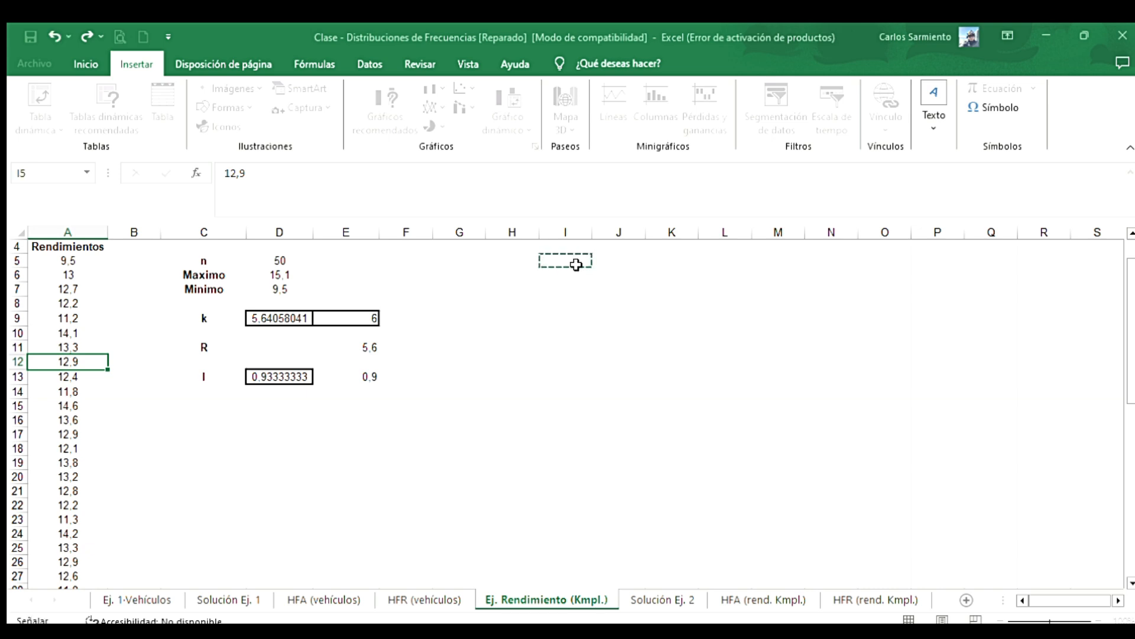
key(Return)
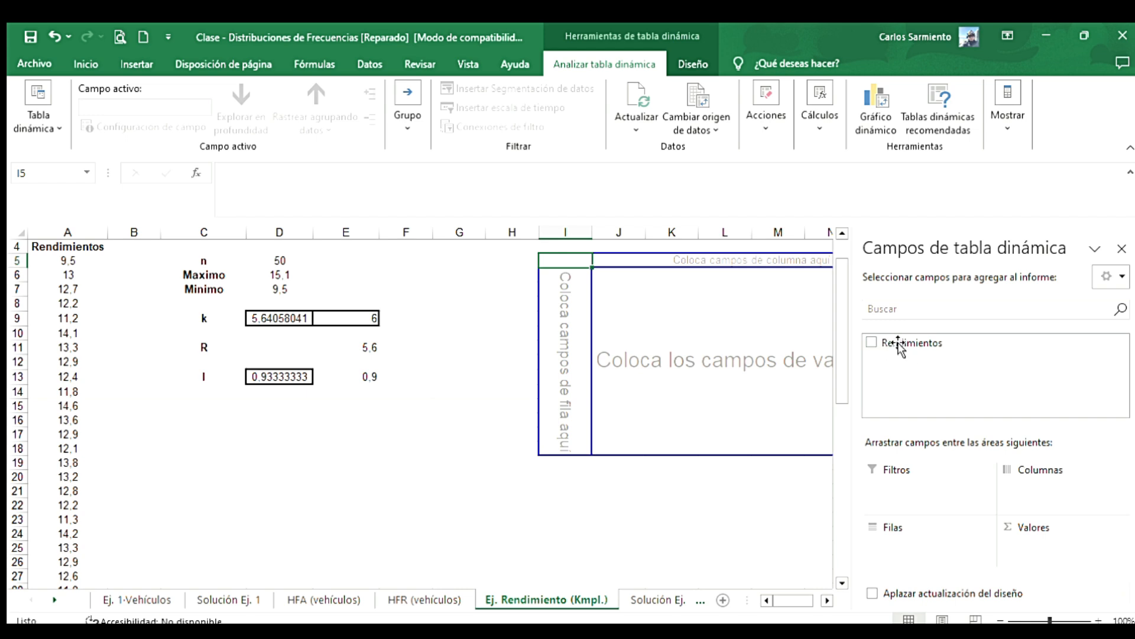
- Add Rendimientos to both the rows and the values of the PivotTable, summarizing the values by count
drag(899, 346, 941, 547)
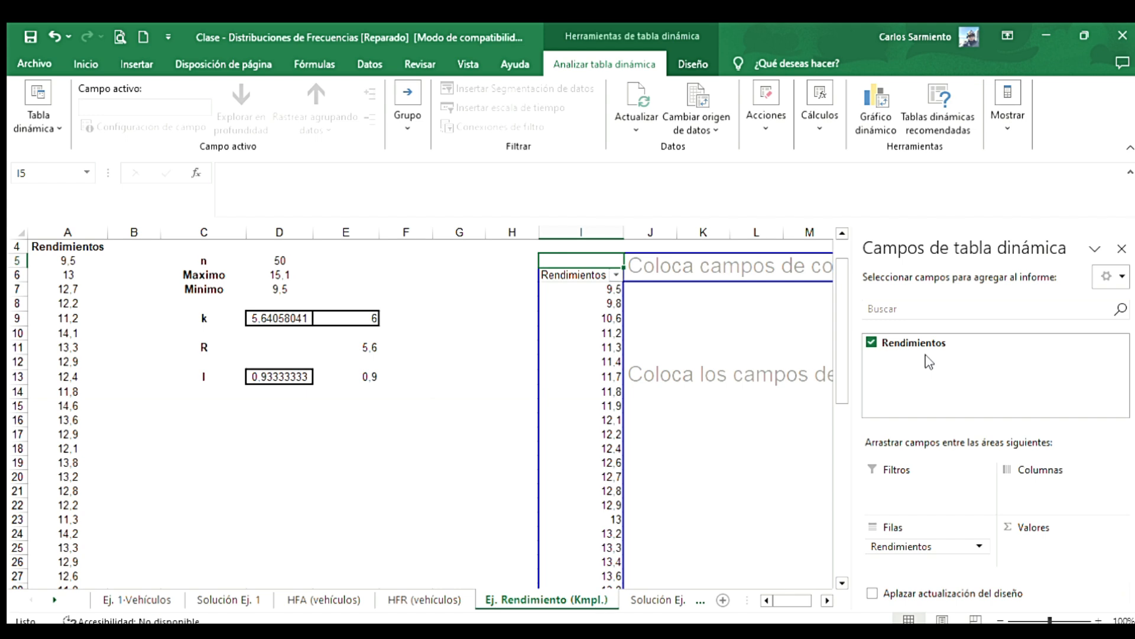
drag(912, 349, 1074, 544)
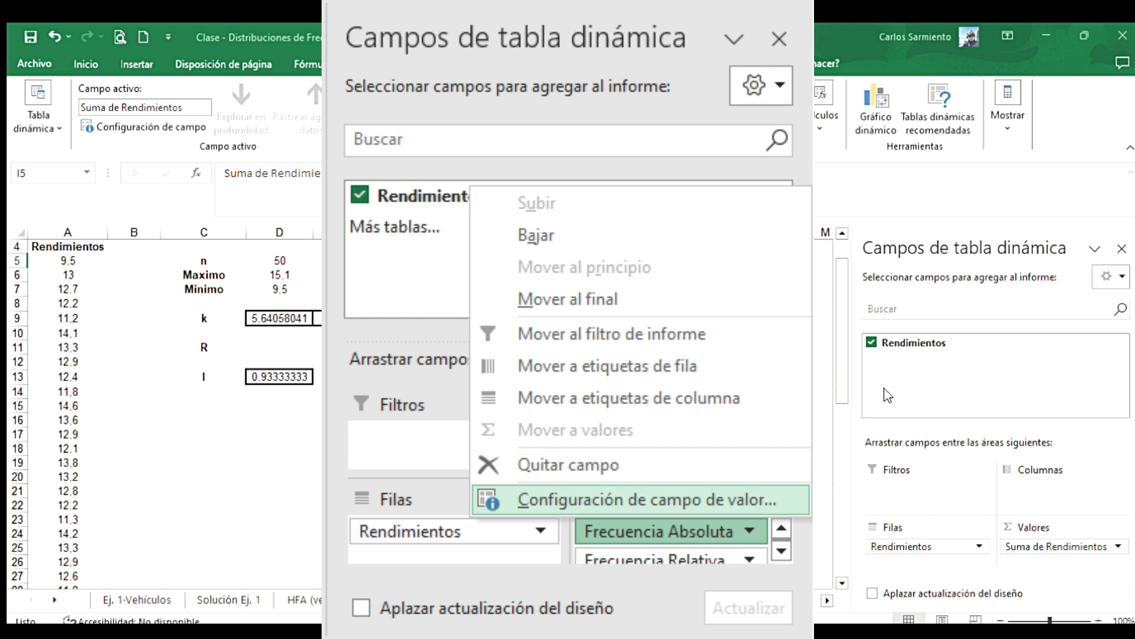
key(Return)
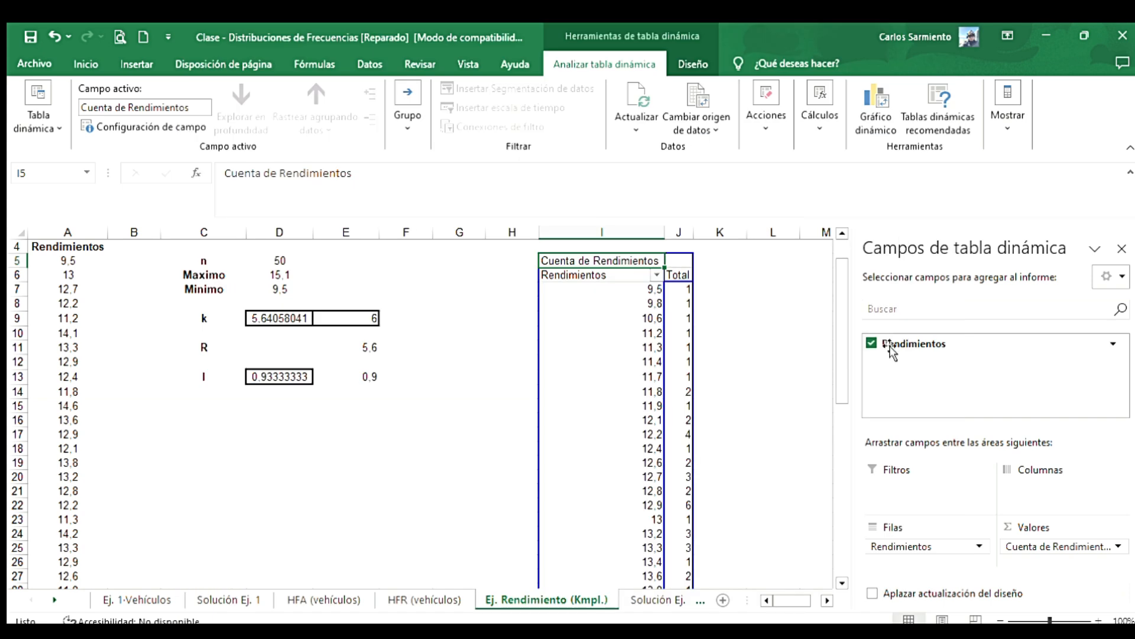
- Add Rendimientos to the values a second time as a count shown as percentages of the total, and close the field list
drag(891, 350, 1046, 569)
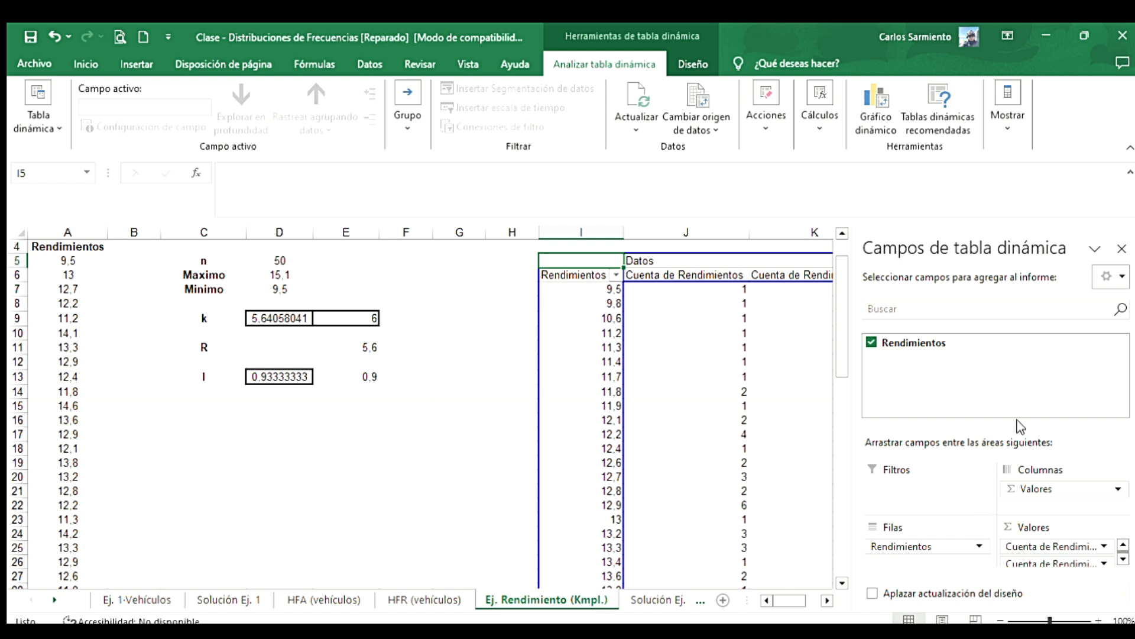
click(768, 369)
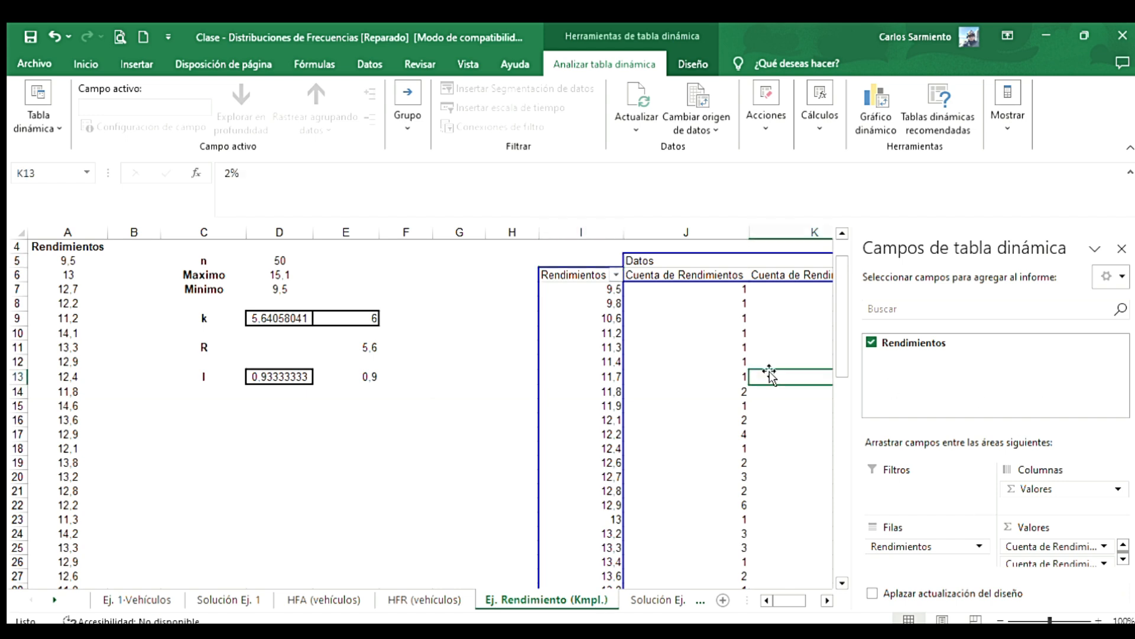
click(707, 351)
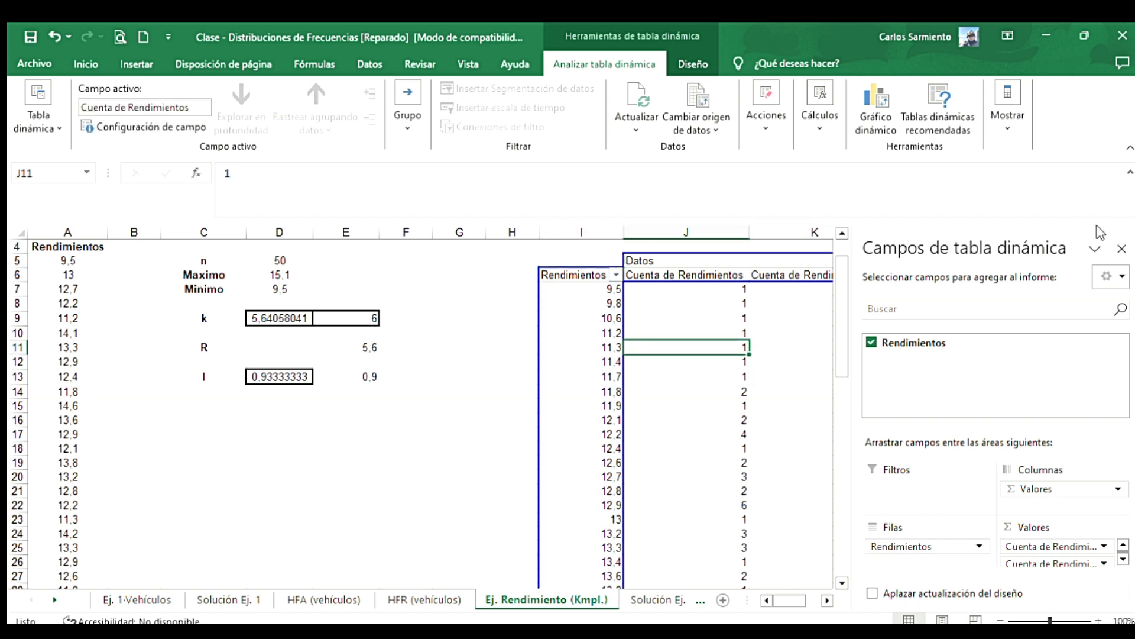
click(1118, 247)
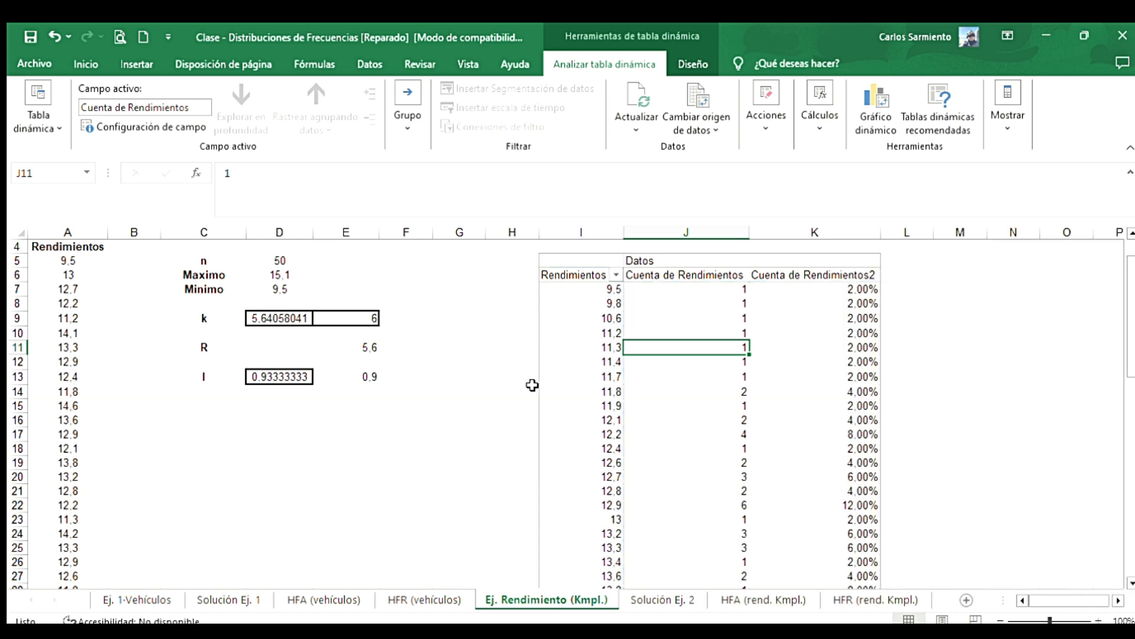
- Examine the PivotTable's counts and percentages down to the Total general row
scroll(507, 435, down, 4)
scroll(506, 435, down, 1)
scroll(506, 435, up, 1)
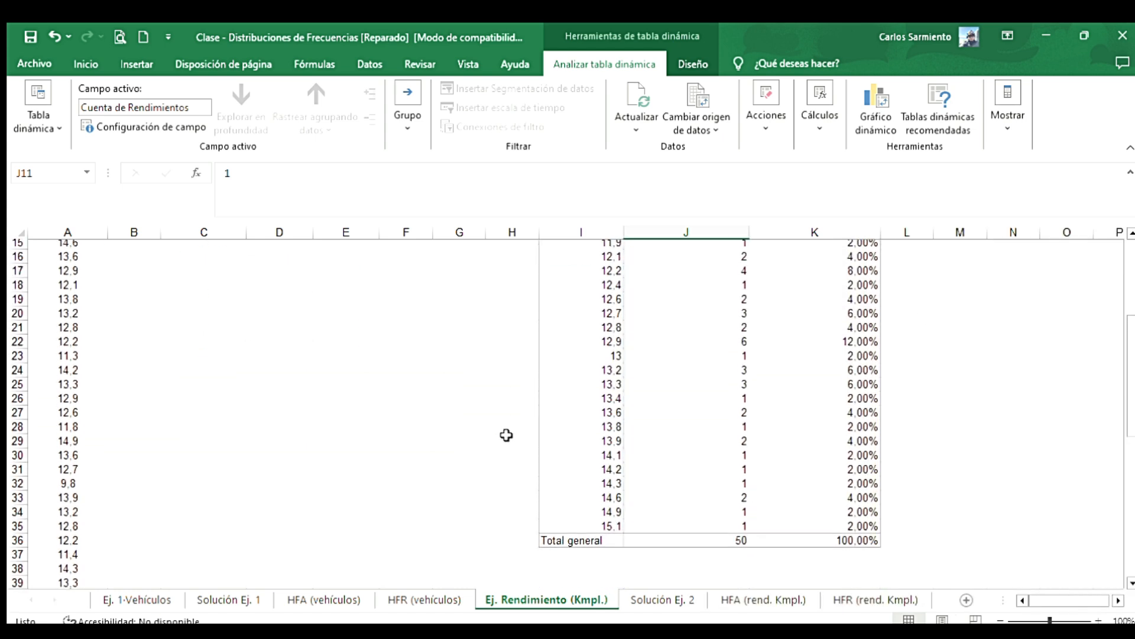
click(723, 535)
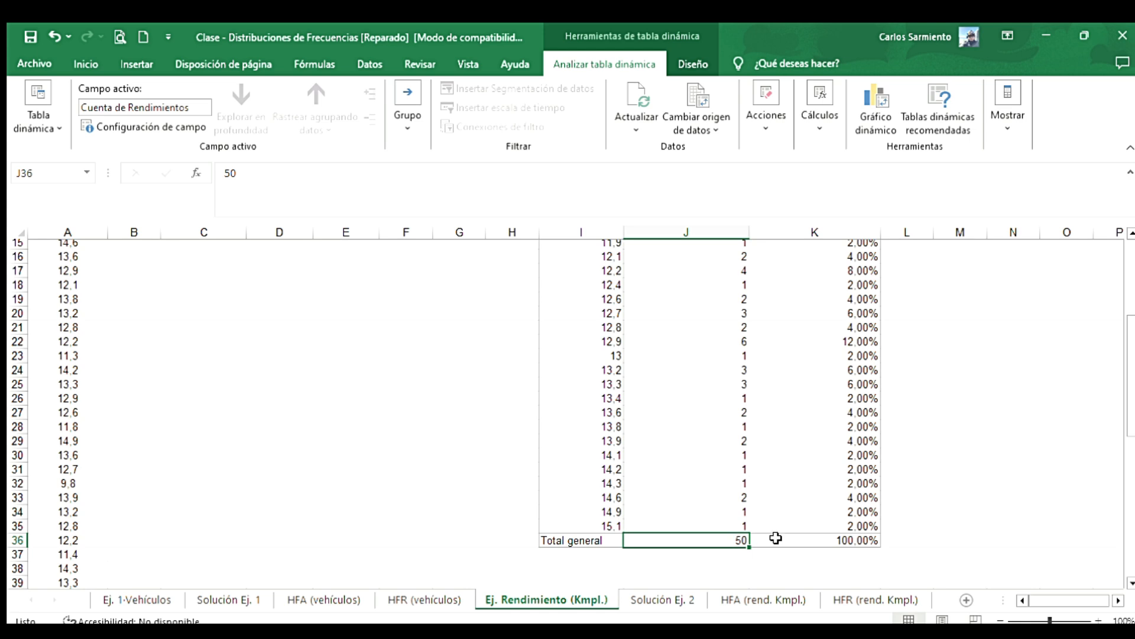
click(814, 543)
click(923, 510)
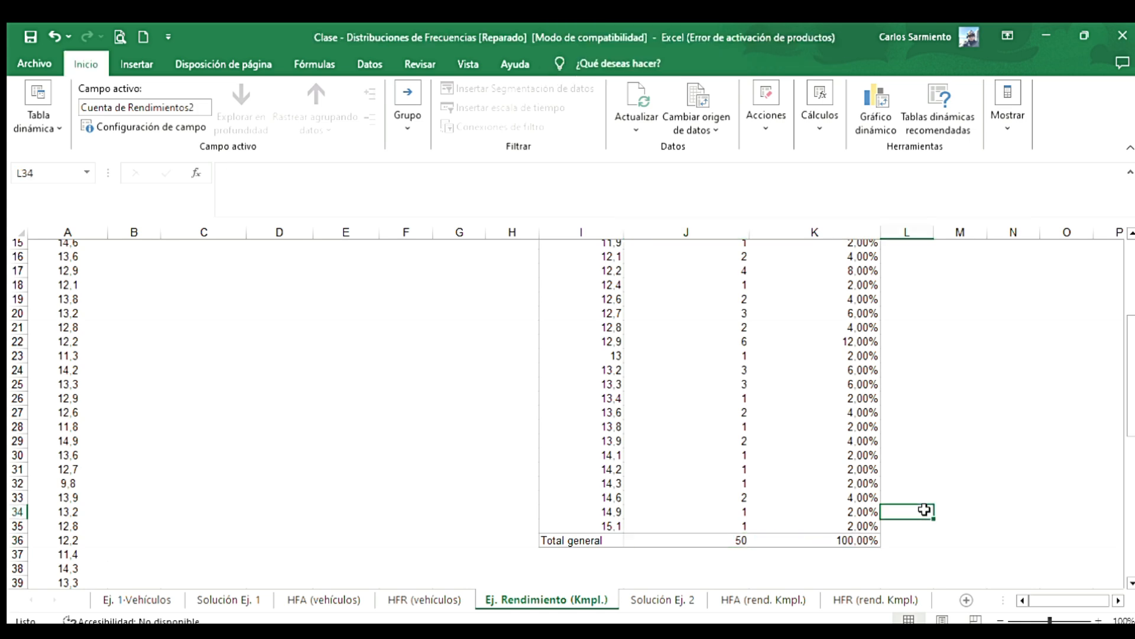
scroll(921, 408, up, 5)
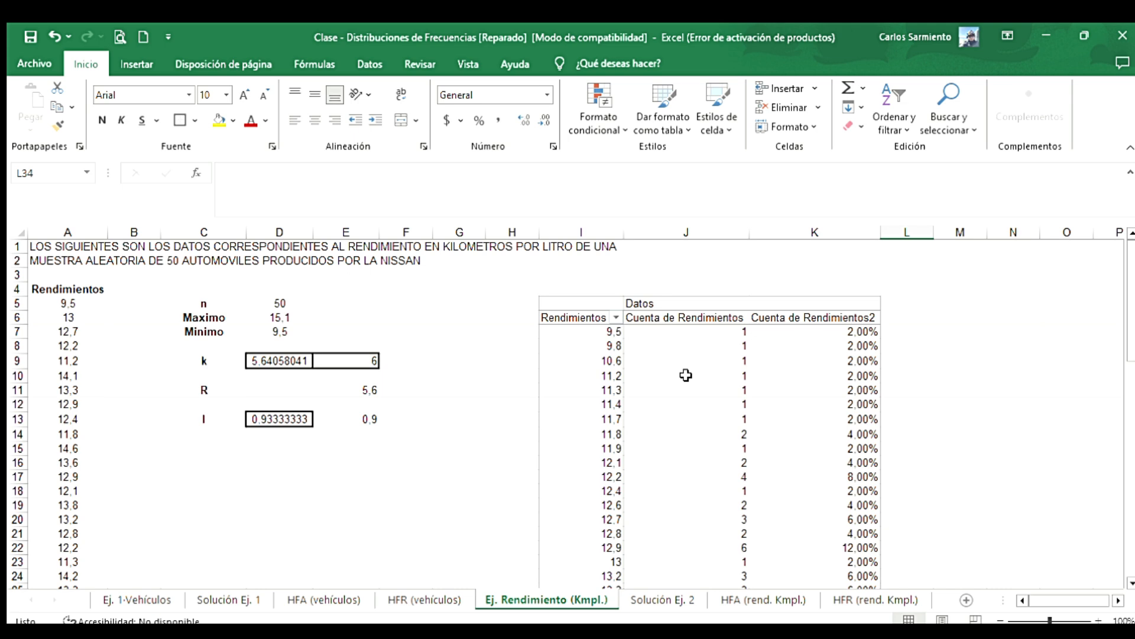
scroll(669, 433, down, 3)
scroll(669, 433, down, 2)
scroll(669, 434, up, 5)
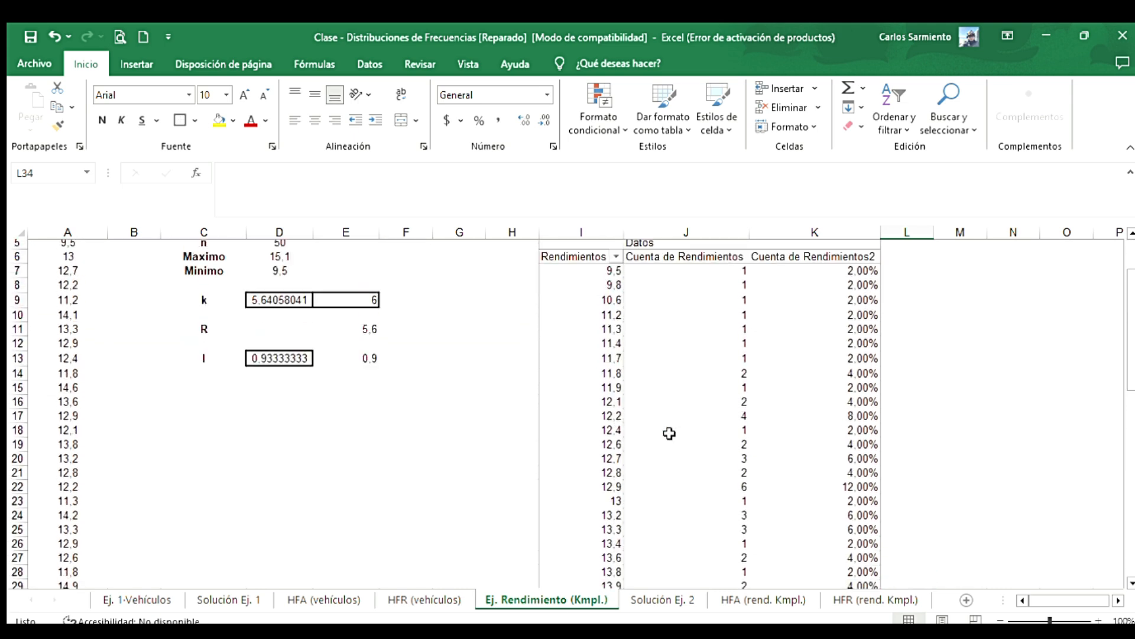
- Group the PivotTable's Rendimientos field into intervals starting at 9,5 and ending at 15,1, by 0,9
click(605, 362)
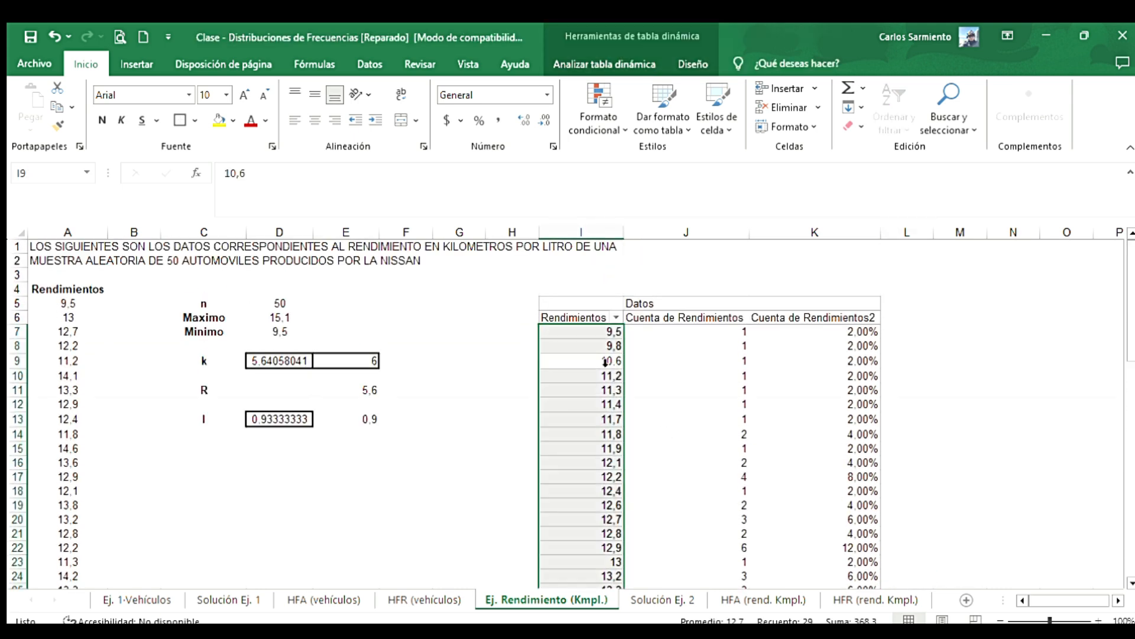
click(728, 358)
click(928, 359)
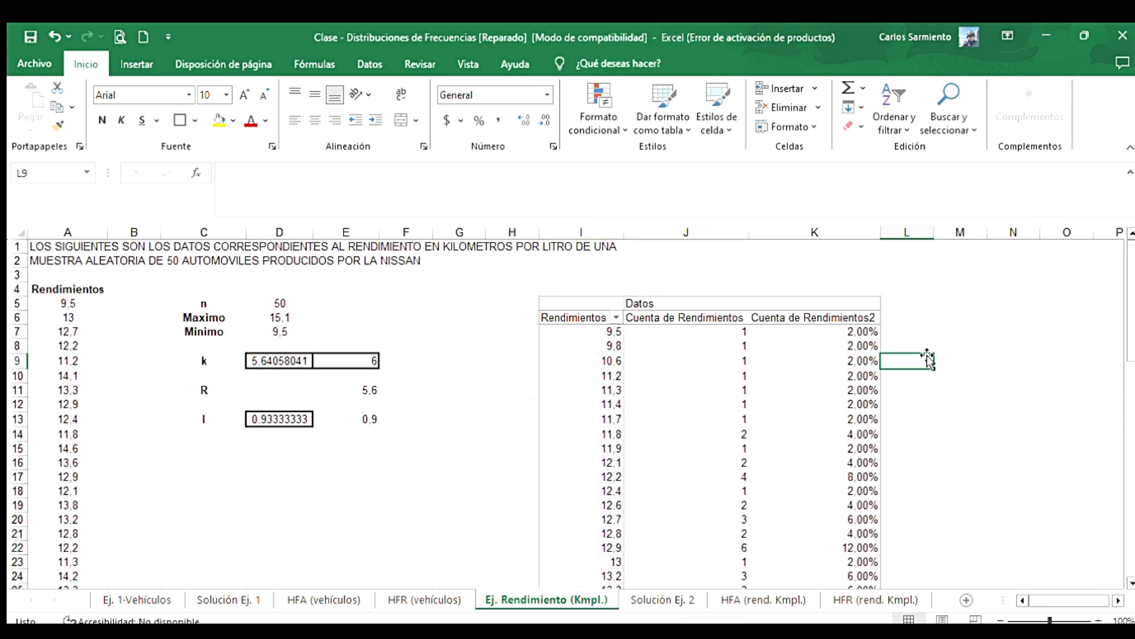
click(591, 388)
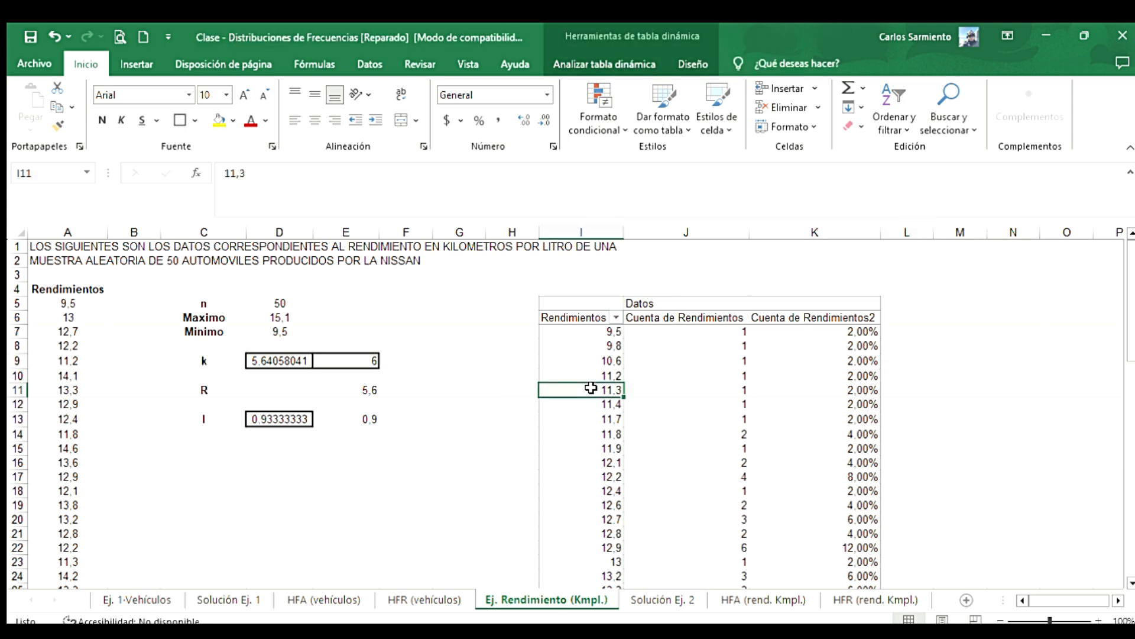
click(596, 463)
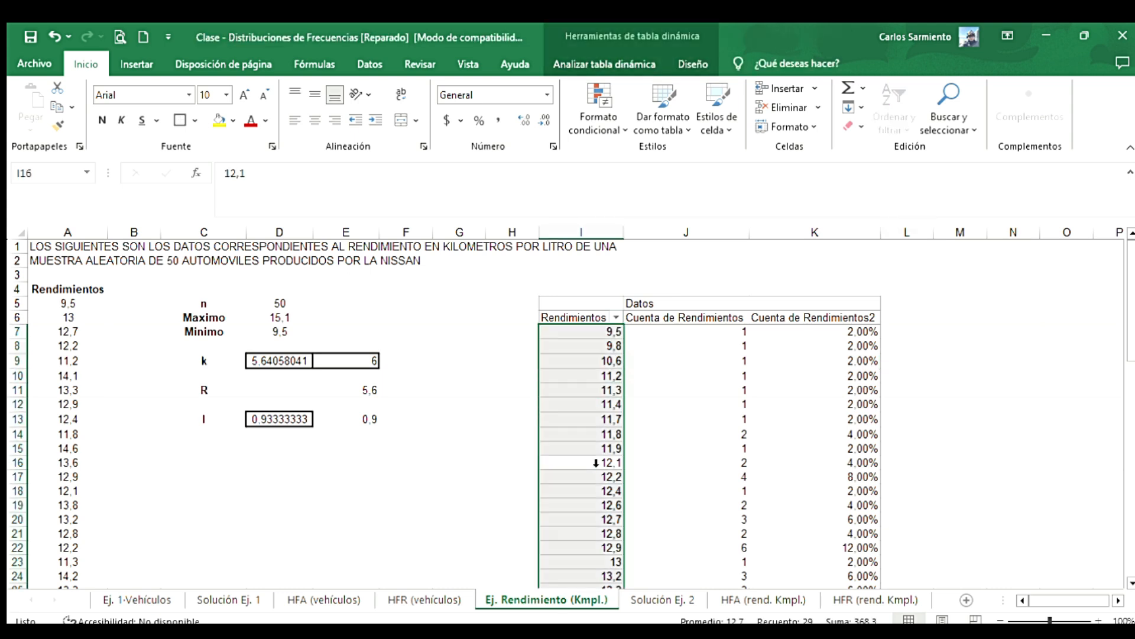
click(593, 424)
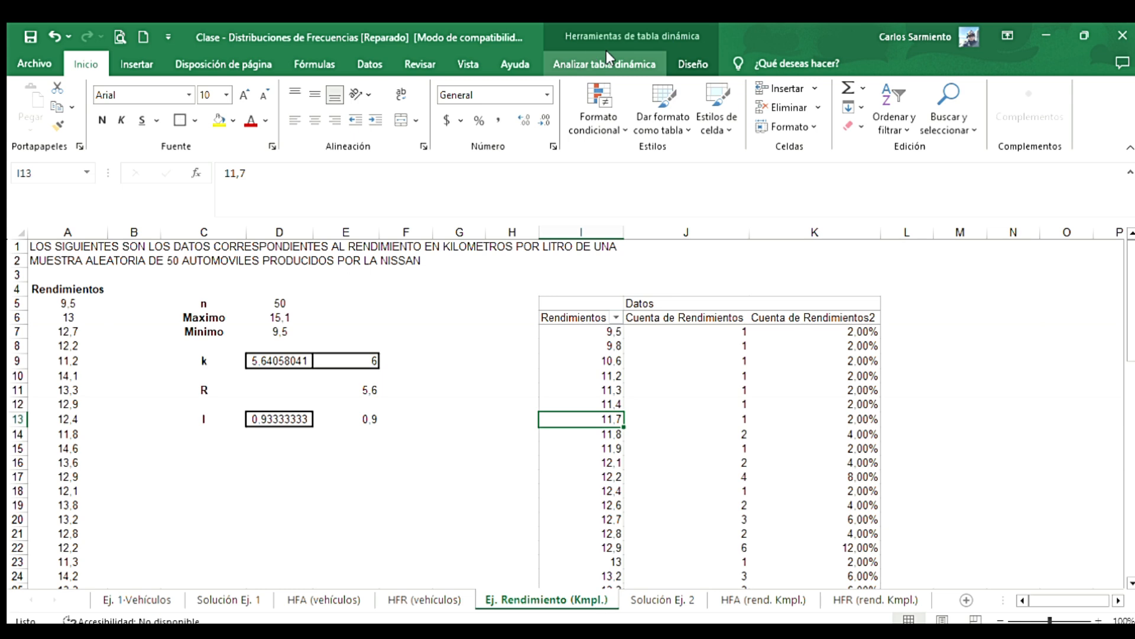
click(606, 53)
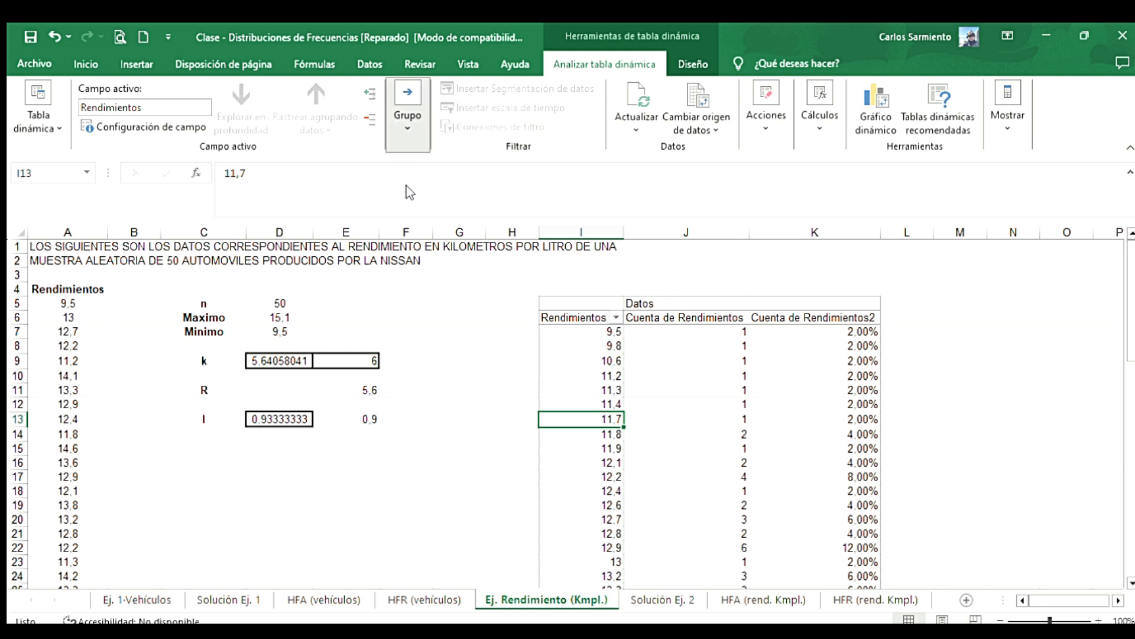
click(407, 119)
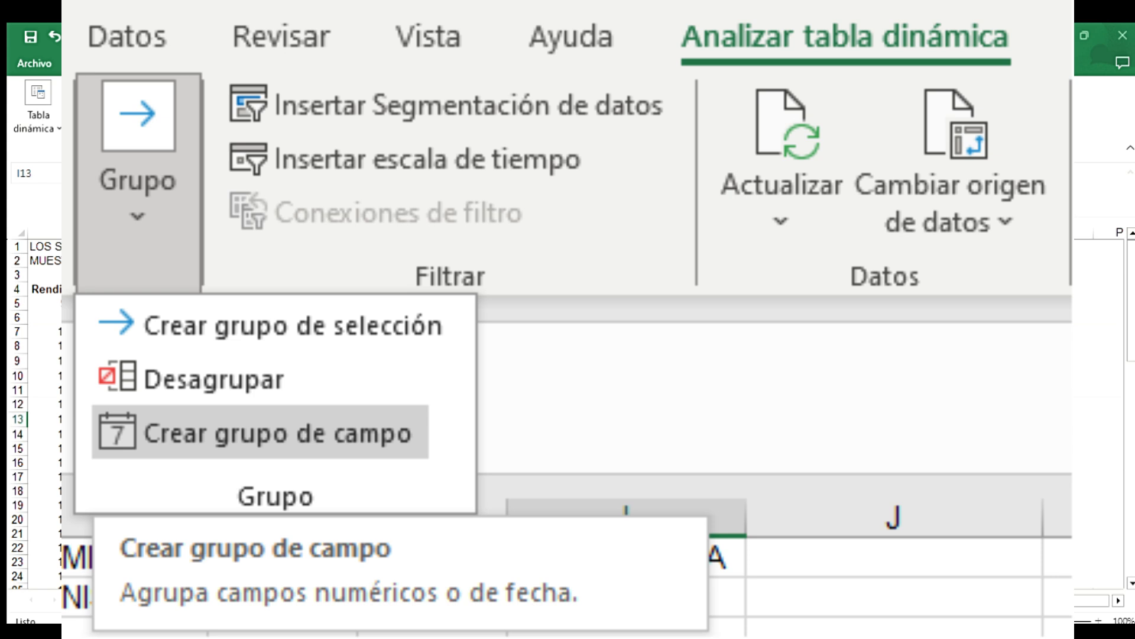
click(261, 432)
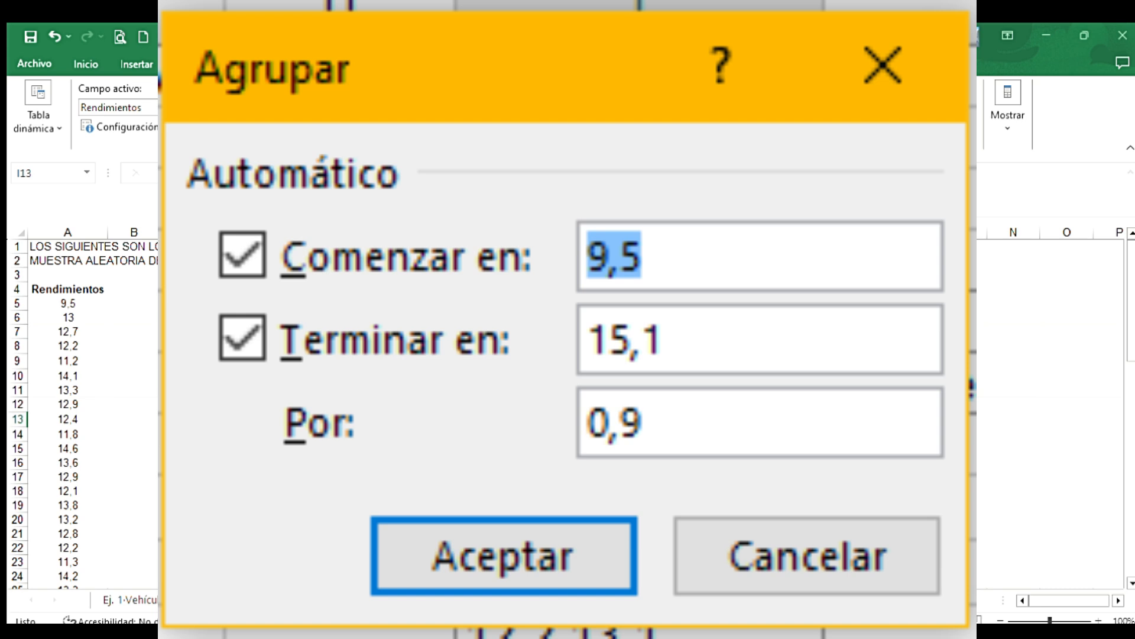
key(Escape)
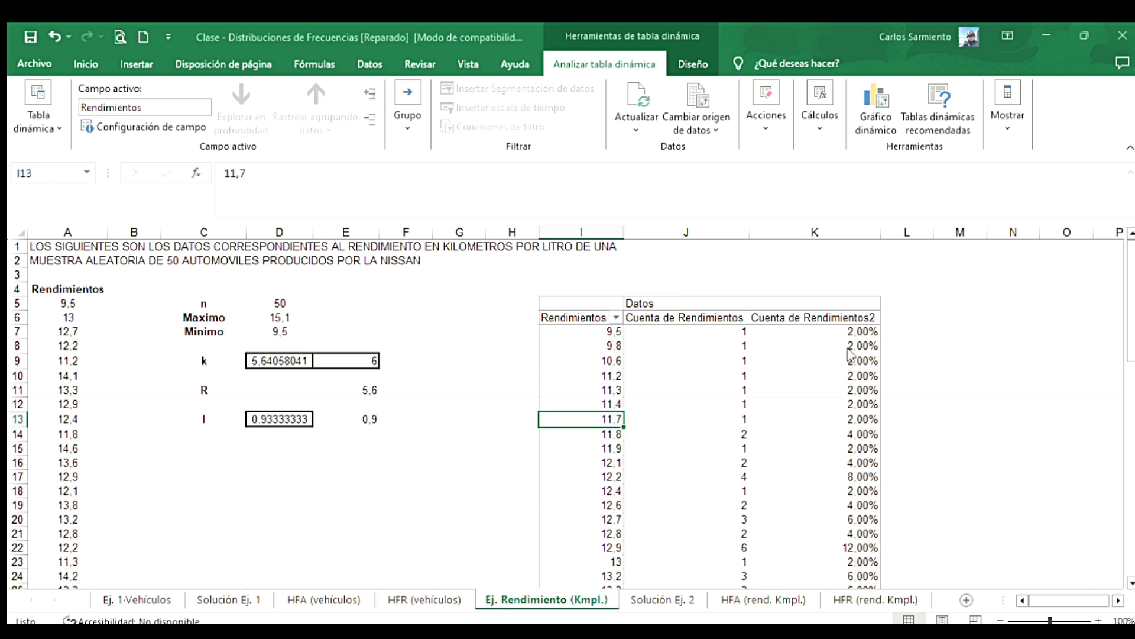
key(Return)
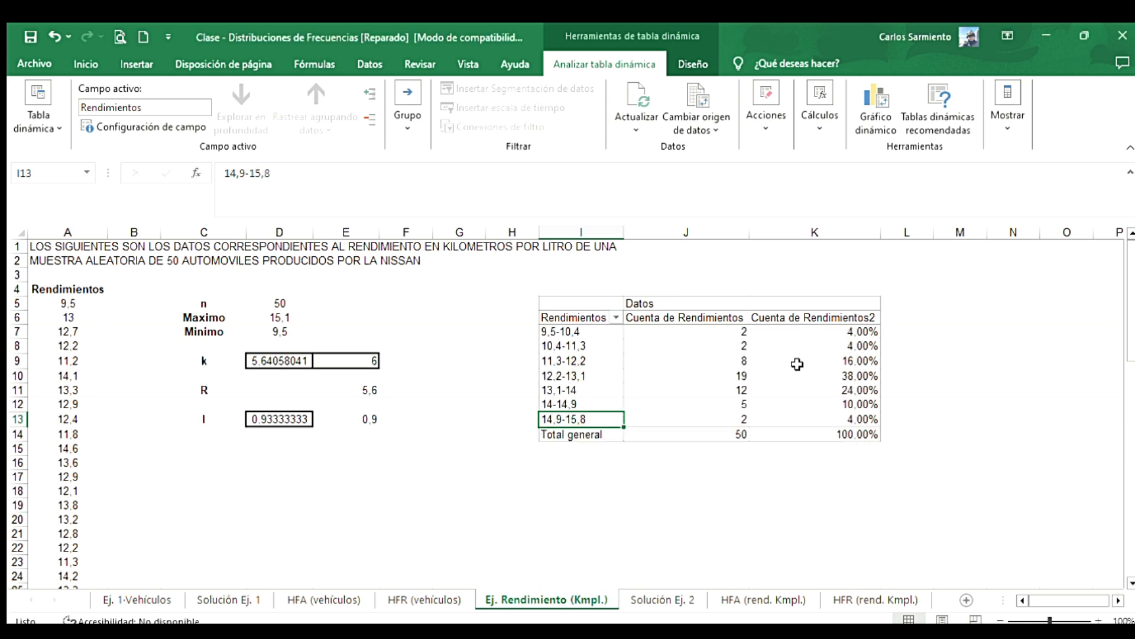
- Review the grouped Rendimientos intervals, compare them with the table on the Solución Ej. 2 sheet, and return to Ej. Rendimiento (Kmpl.)
click(585, 331)
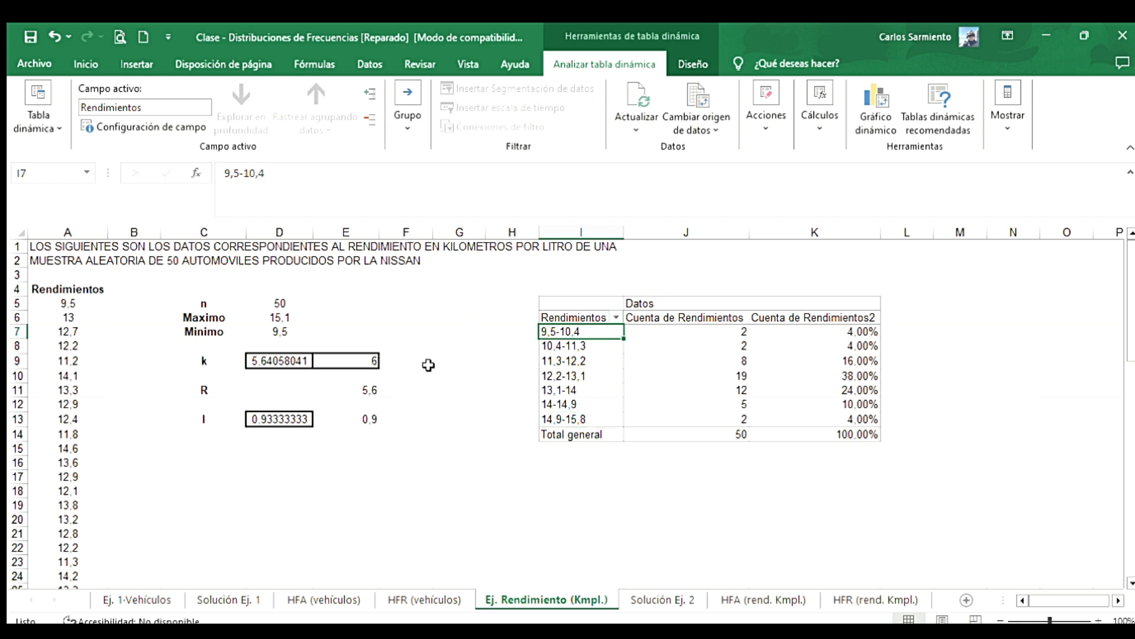
drag(580, 331, 581, 404)
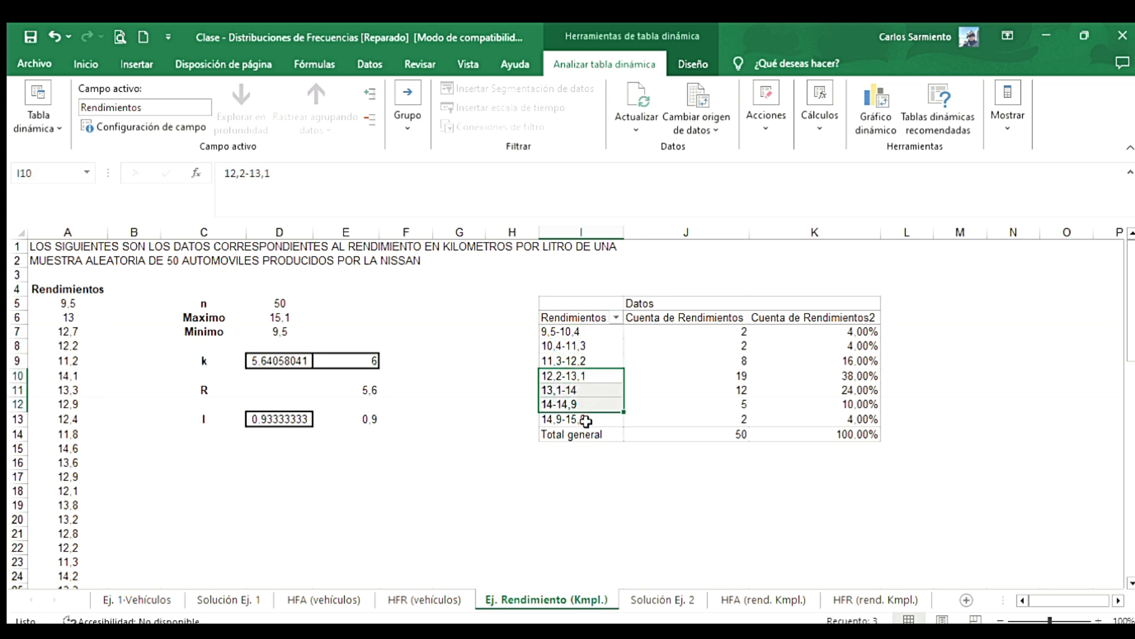
ctrl+click(591, 419)
key(ctrl+Page_Down)
key(Down)
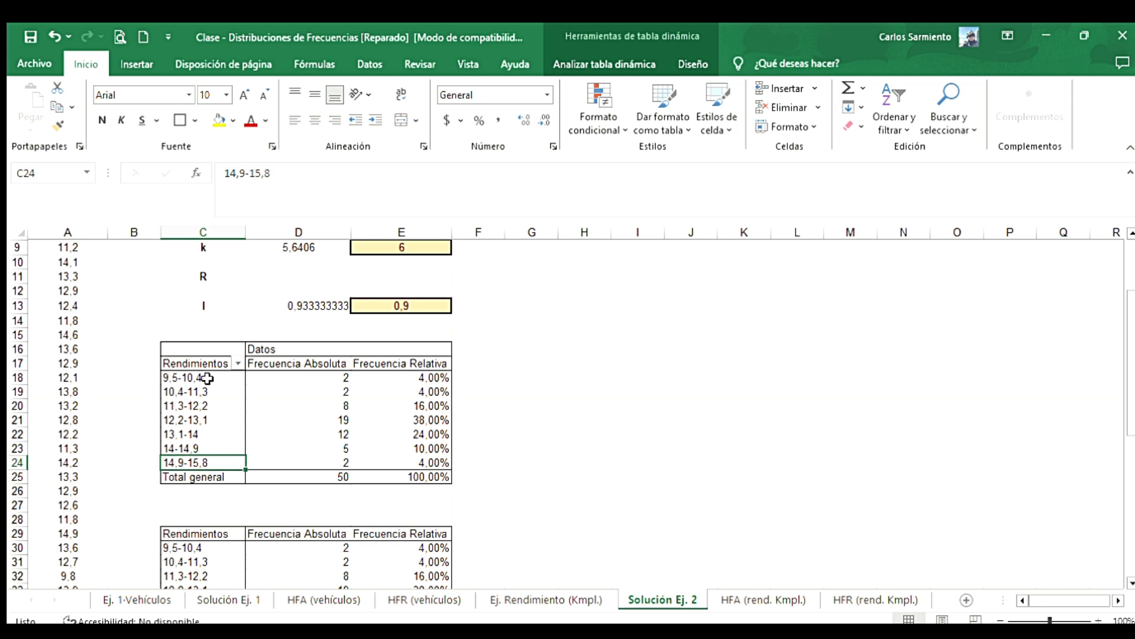
click(591, 347)
click(524, 597)
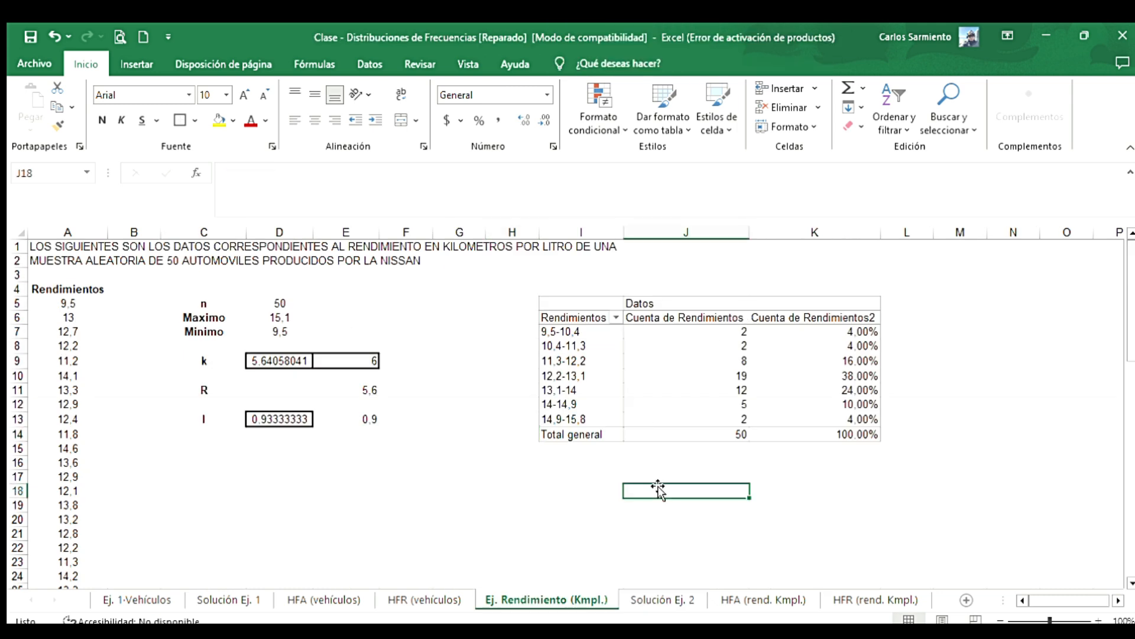
click(691, 359)
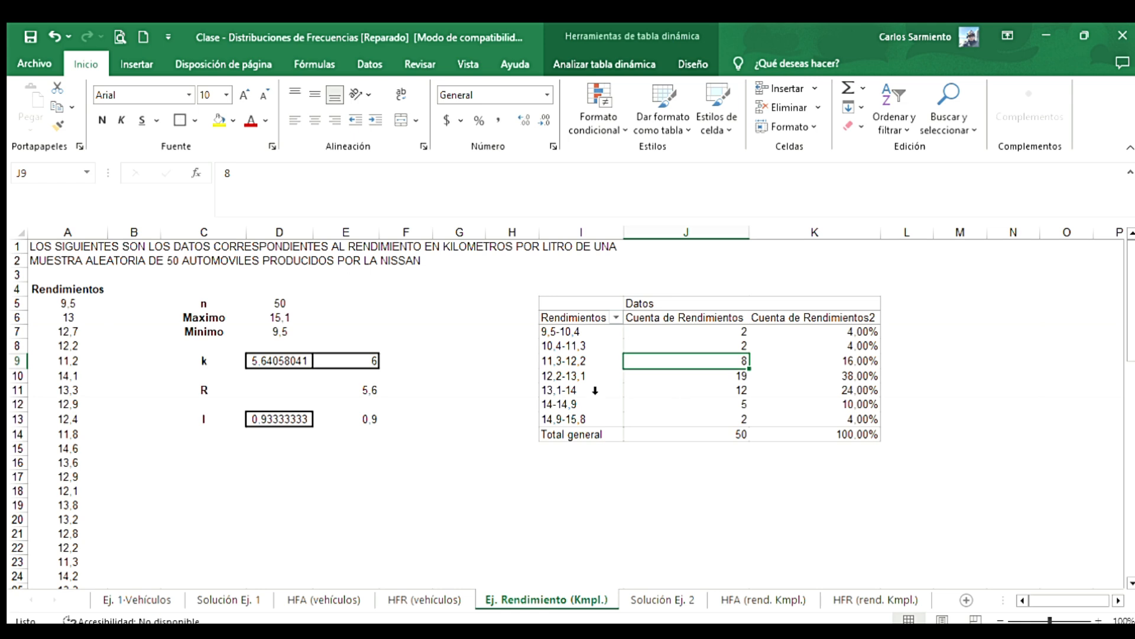
click(406, 434)
click(414, 420)
click(406, 403)
click(408, 418)
key(Left)
key(Down)
key(Up)
key(Up)
key(Right)
key(Right)
key(Right)
key(Right)
key(Right)
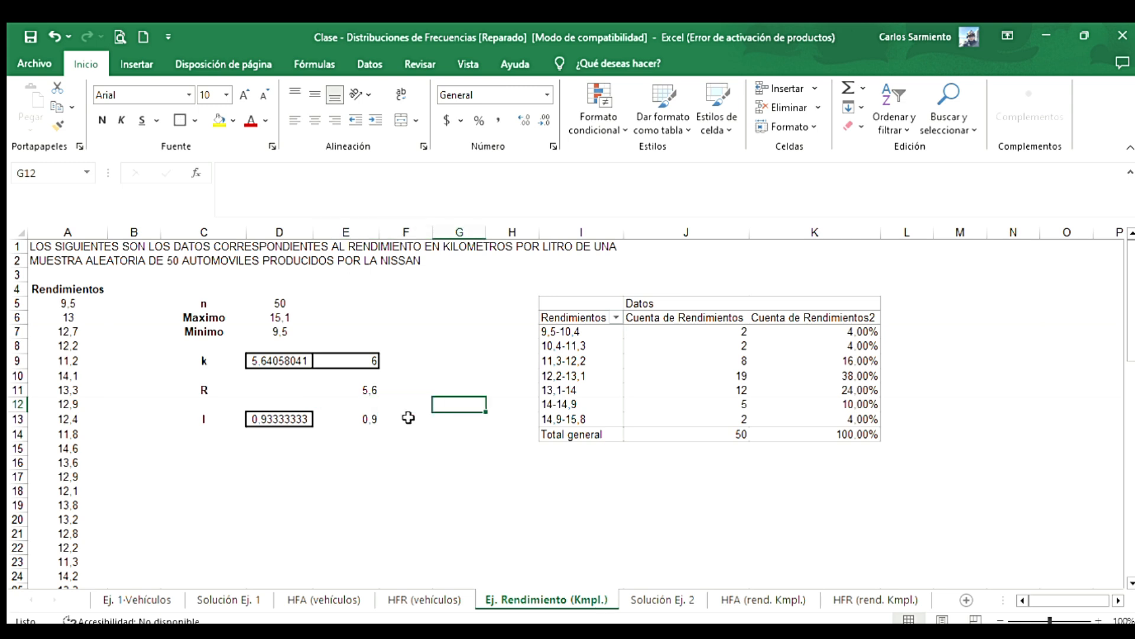
key(Up)
key(Up)
key(Up)
key(Up)
key(Up)
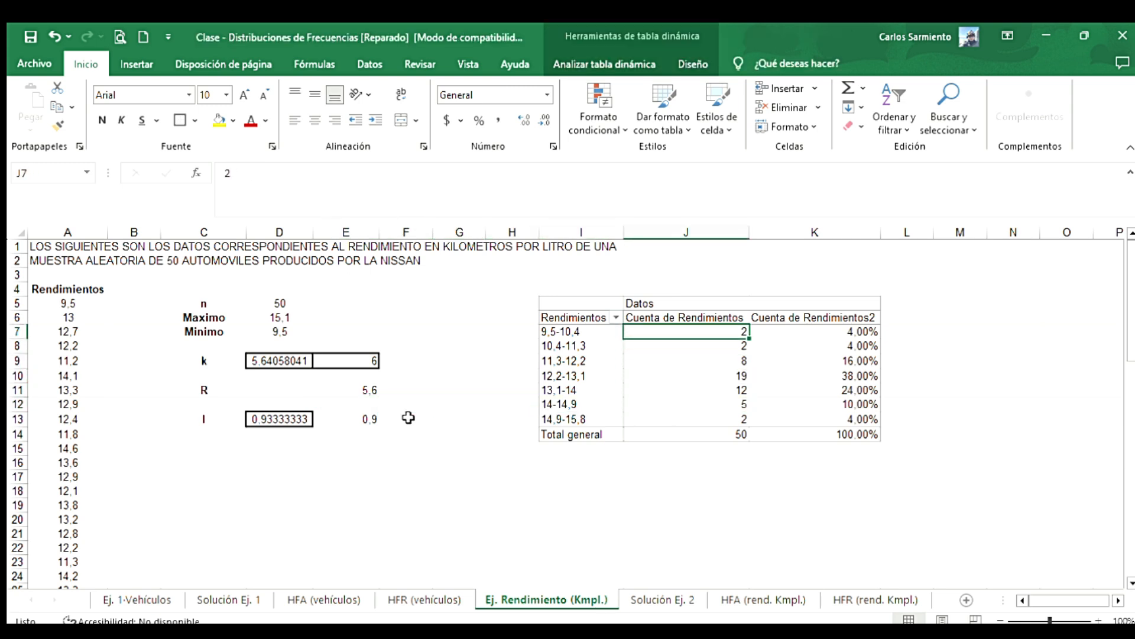
key(Up)
key(Up)
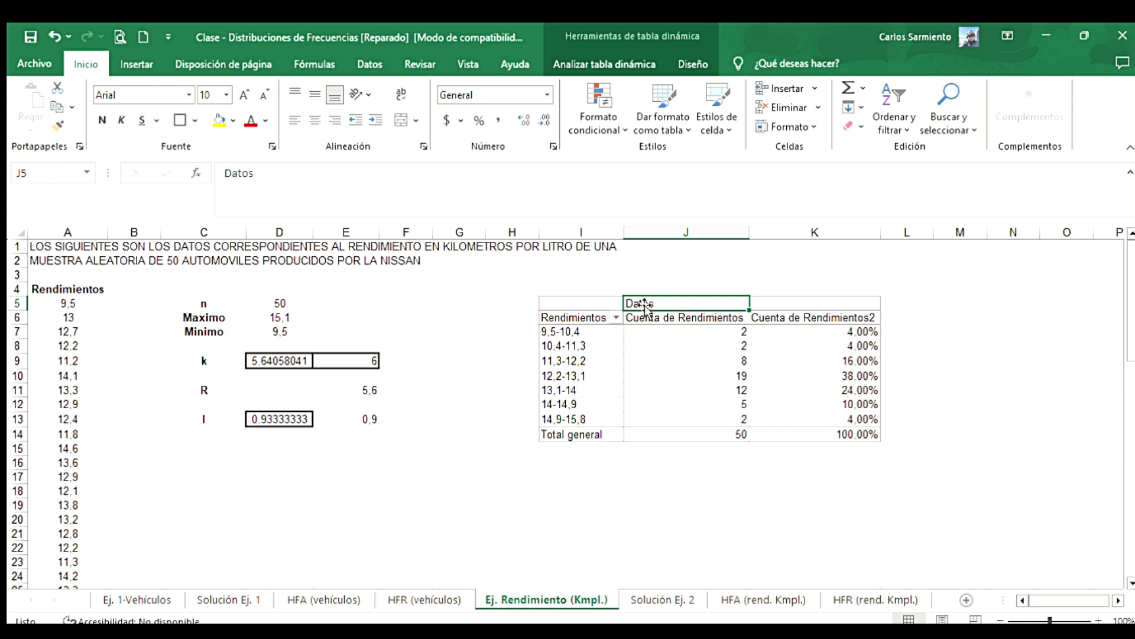
- Rename the PivotTable's Cuenta de Rendimientos value field as Frecuencia Absoluta through its value field settings
click(672, 325)
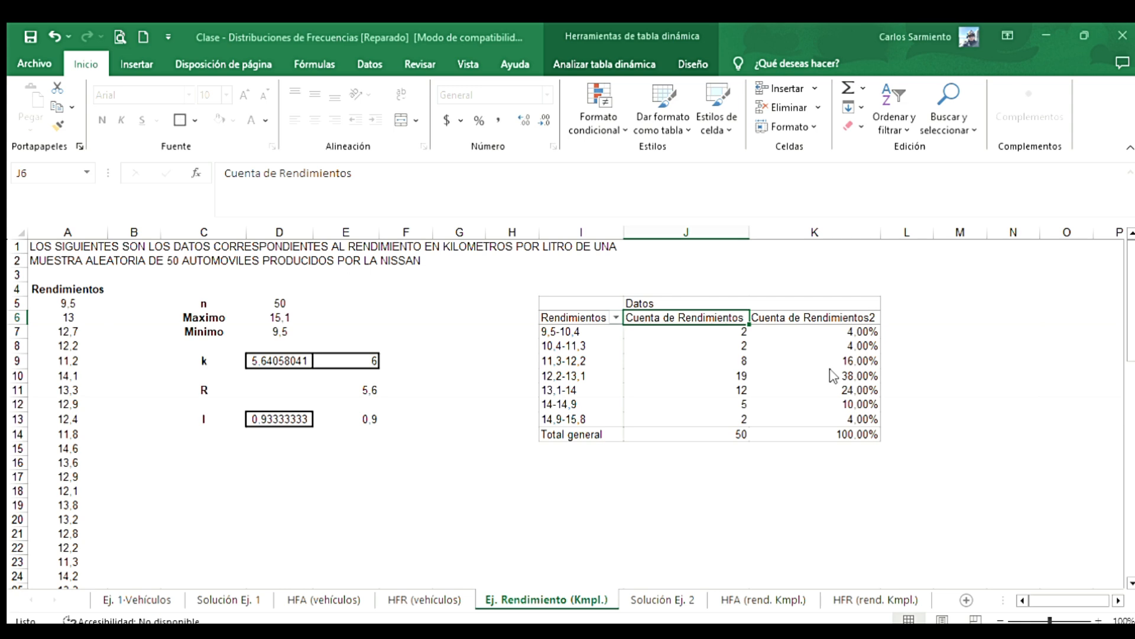
click(650, 373)
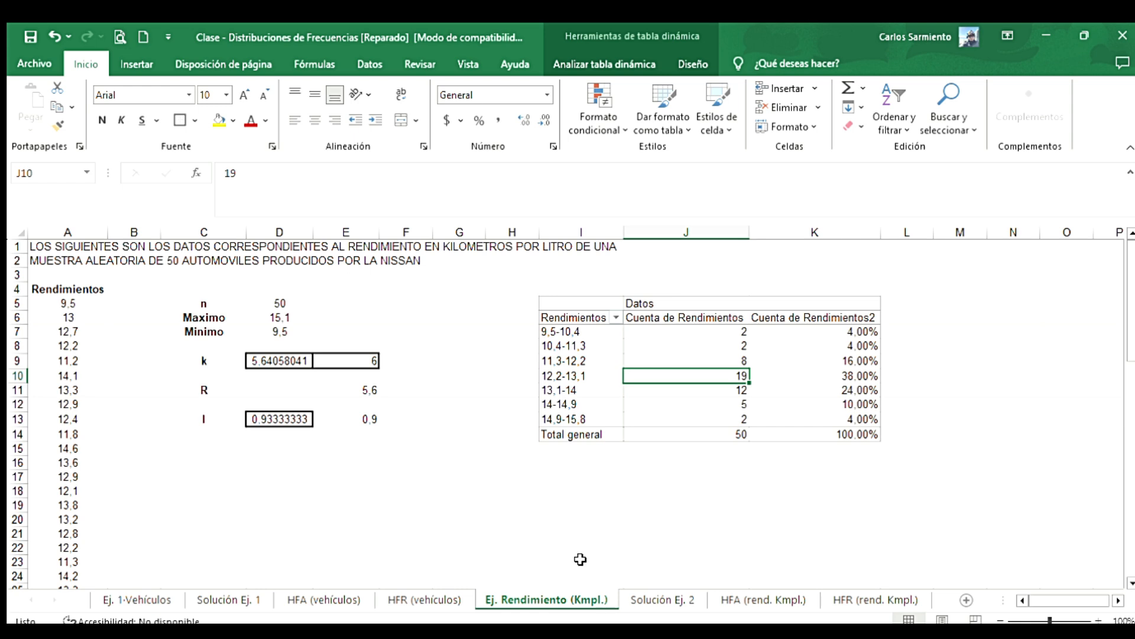
click(699, 359)
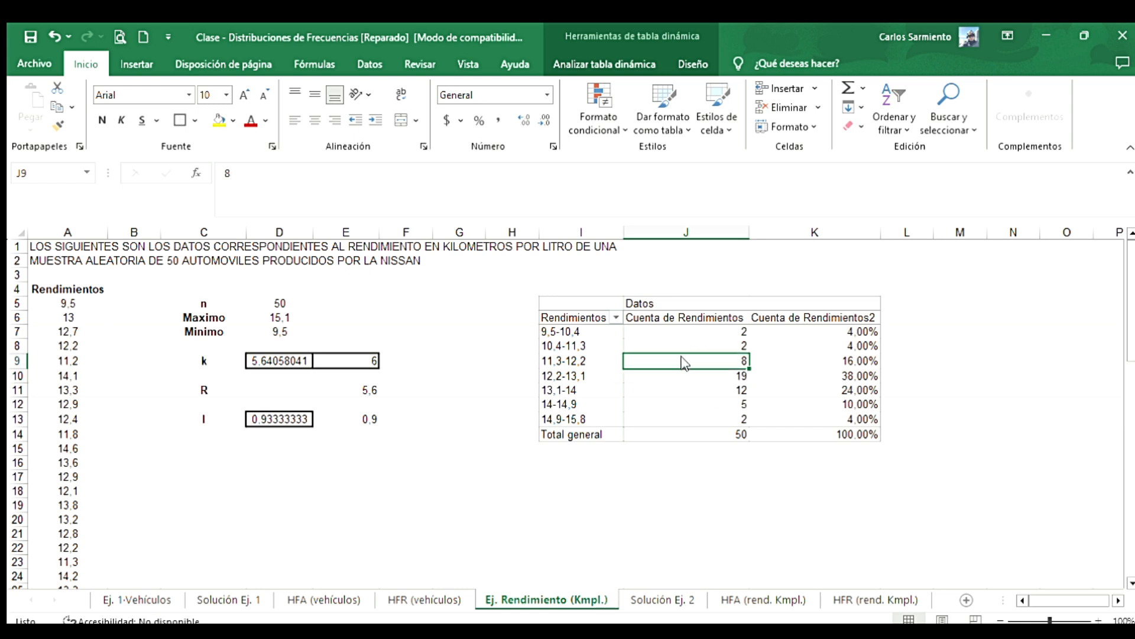
right_click(686, 362)
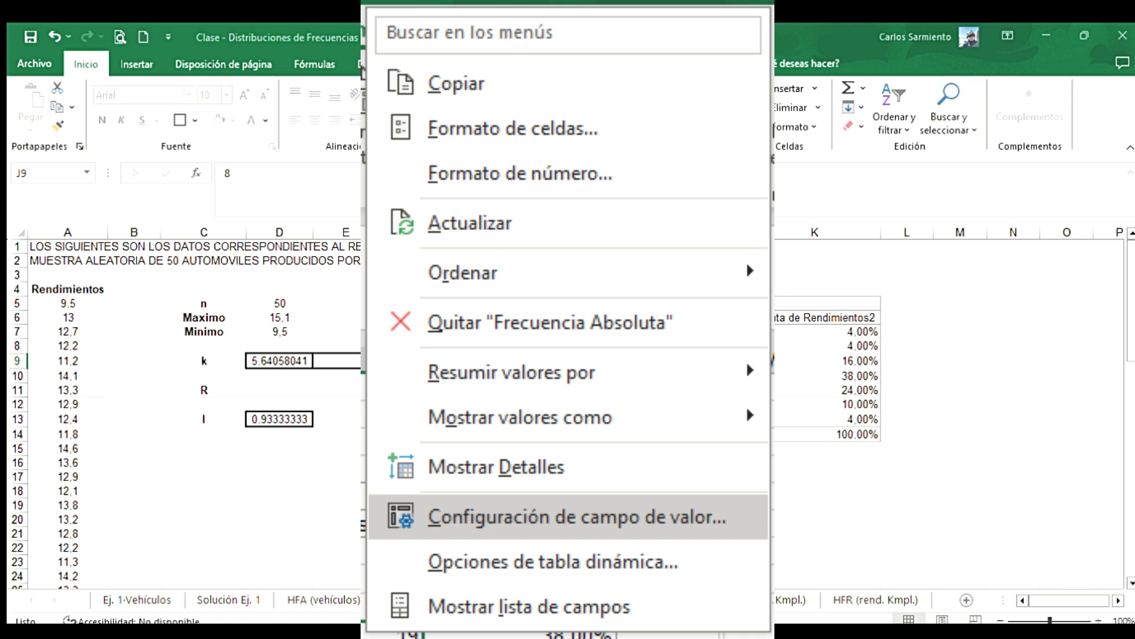
click(576, 516)
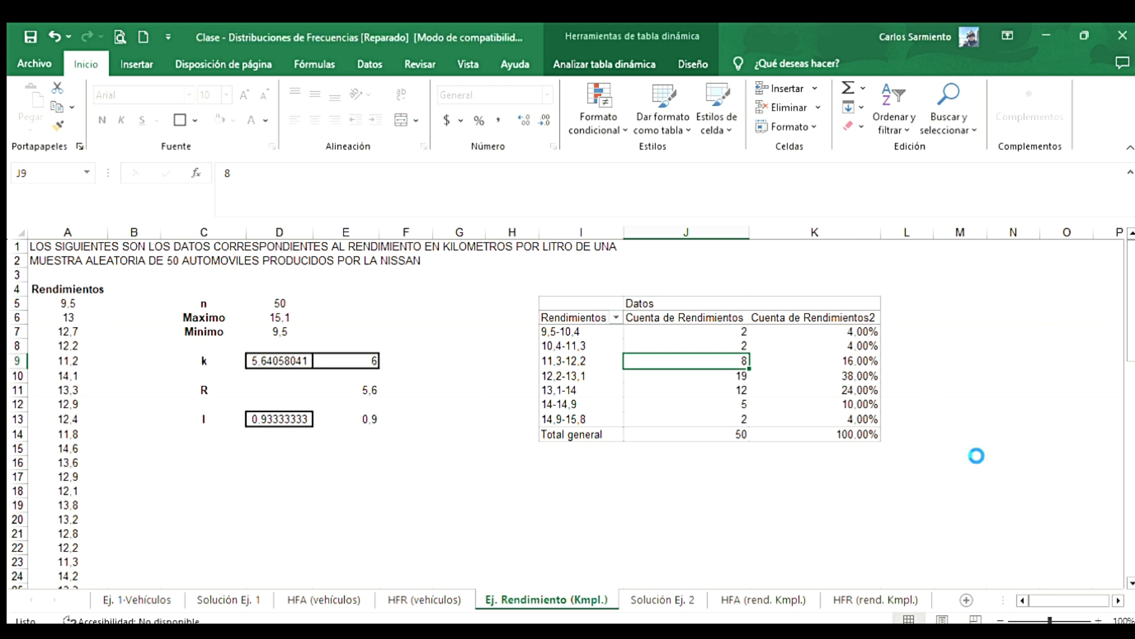
- Rename the percentage value field Cuenta de Rendimientos2 as Frecuencia Relativa, keeping it summarized by Recuento
click(778, 346)
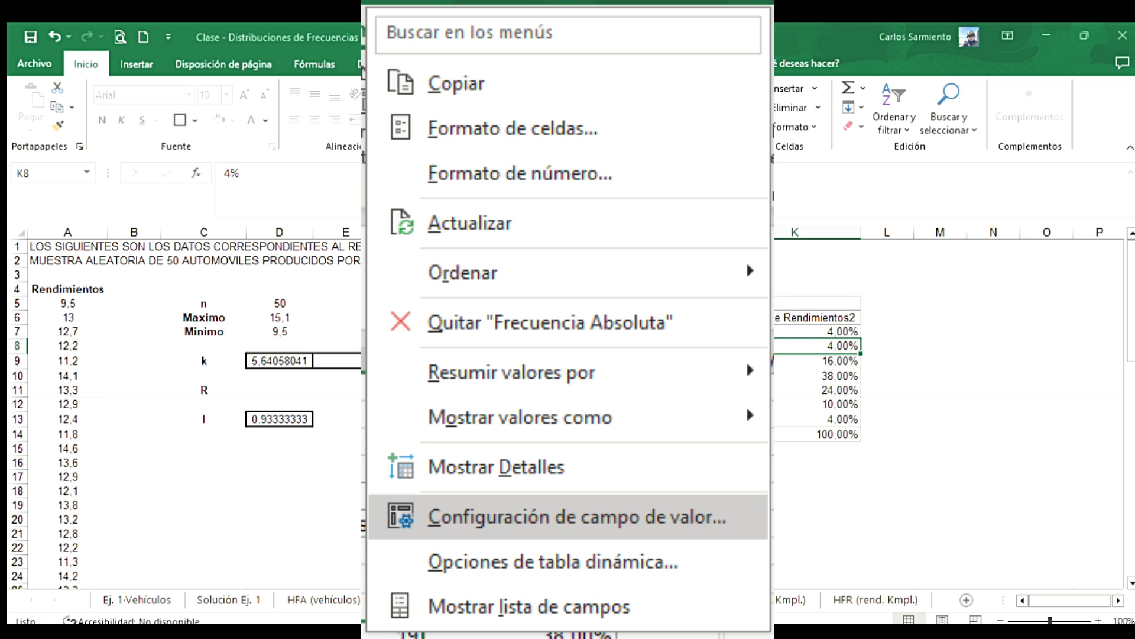
click(577, 516)
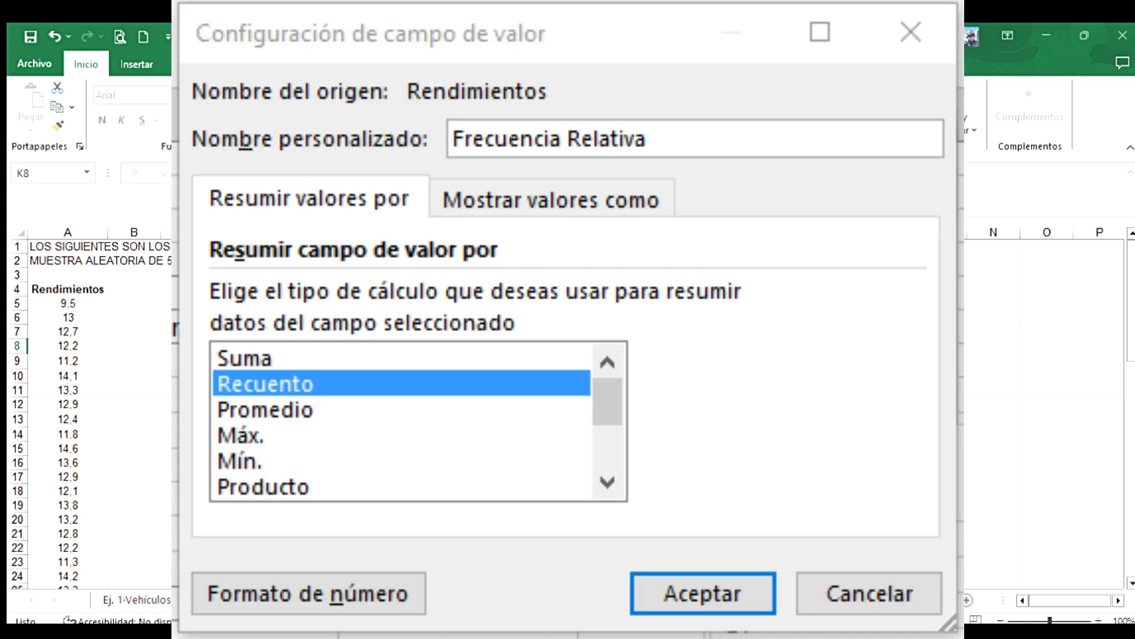
key(Return)
click(793, 463)
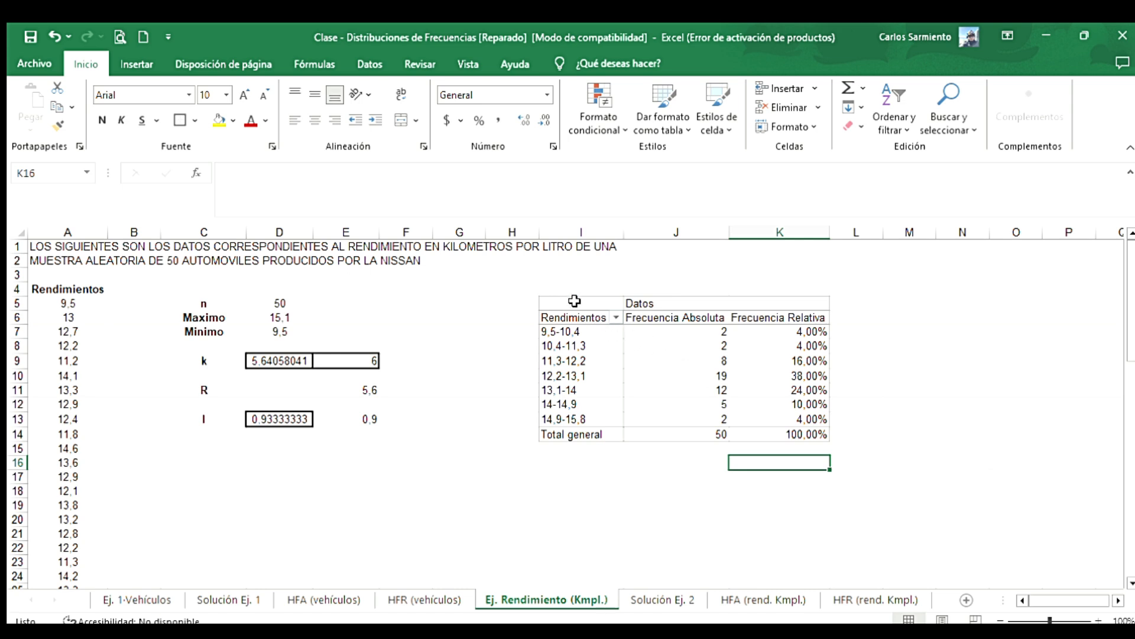
- Copy the whole PivotTable in I5:K14, paste it as static values starting at cell I19, and leave copy mode
drag(571, 304, 683, 389)
key(shift+Down)
key(shift+Down)
key(shift+Down)
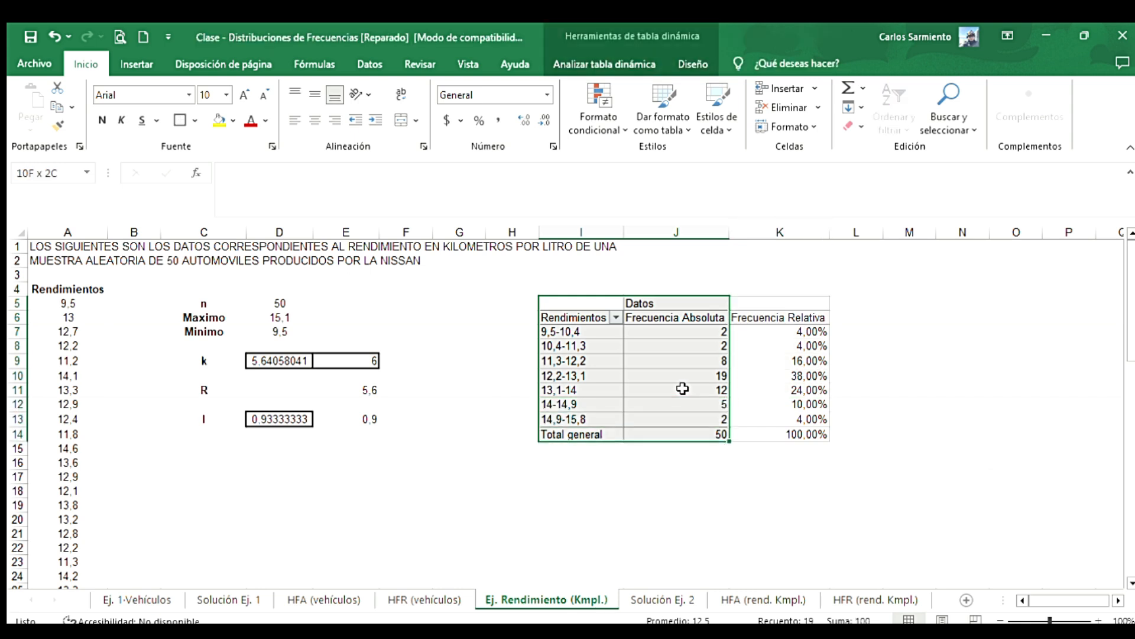
key(shift+Right)
key(ctrl+c)
click(572, 504)
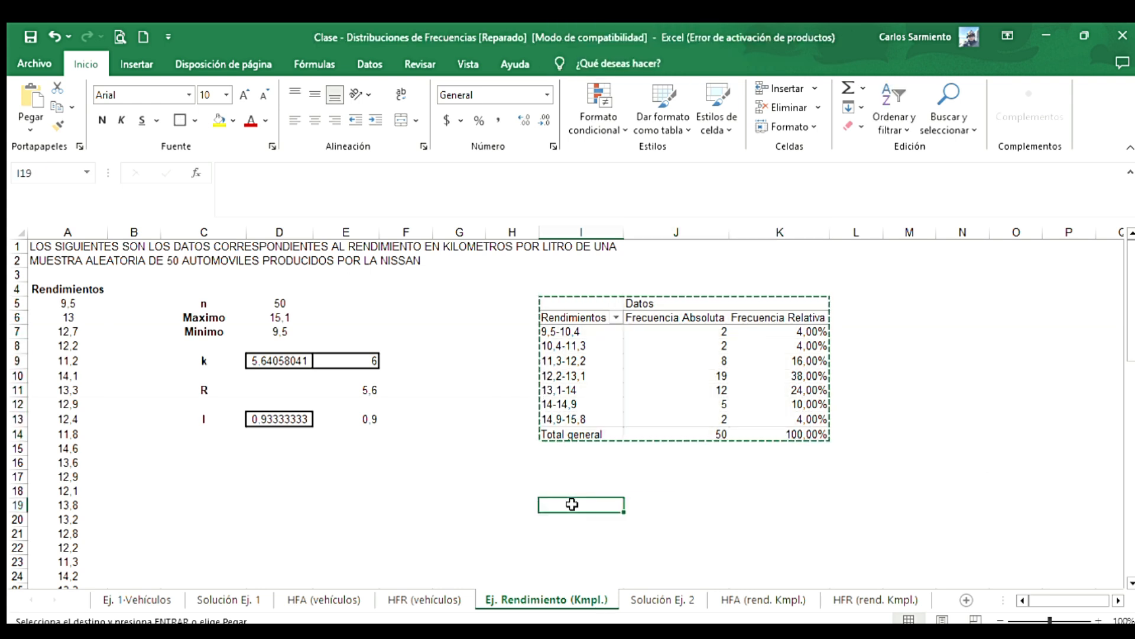
click(26, 132)
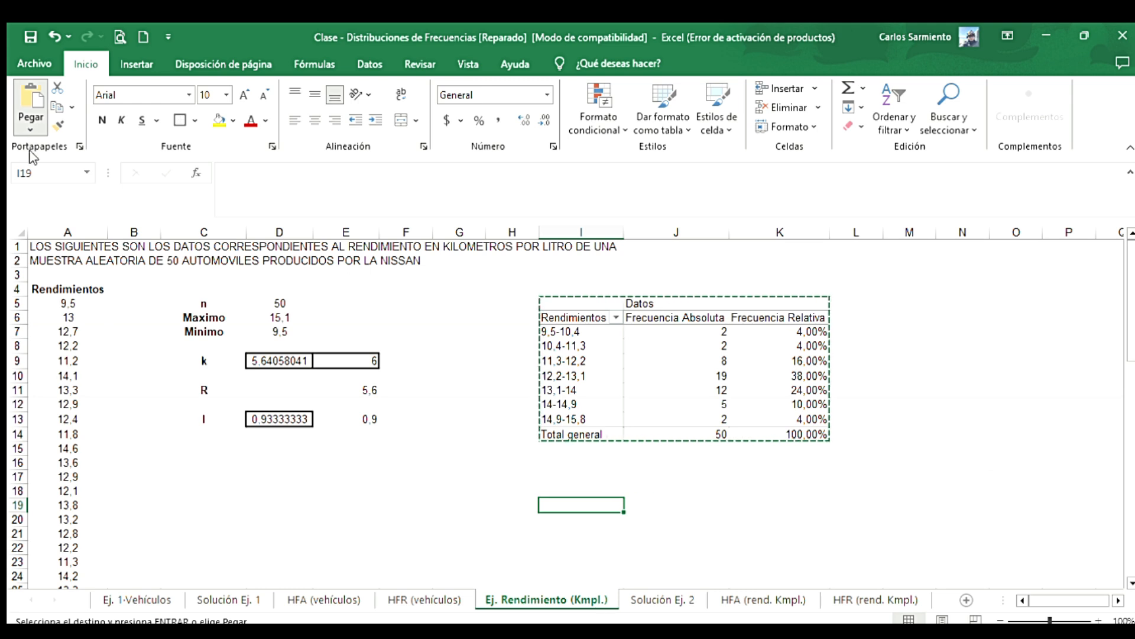
key(ctrl+z)
key(ctrl+v)
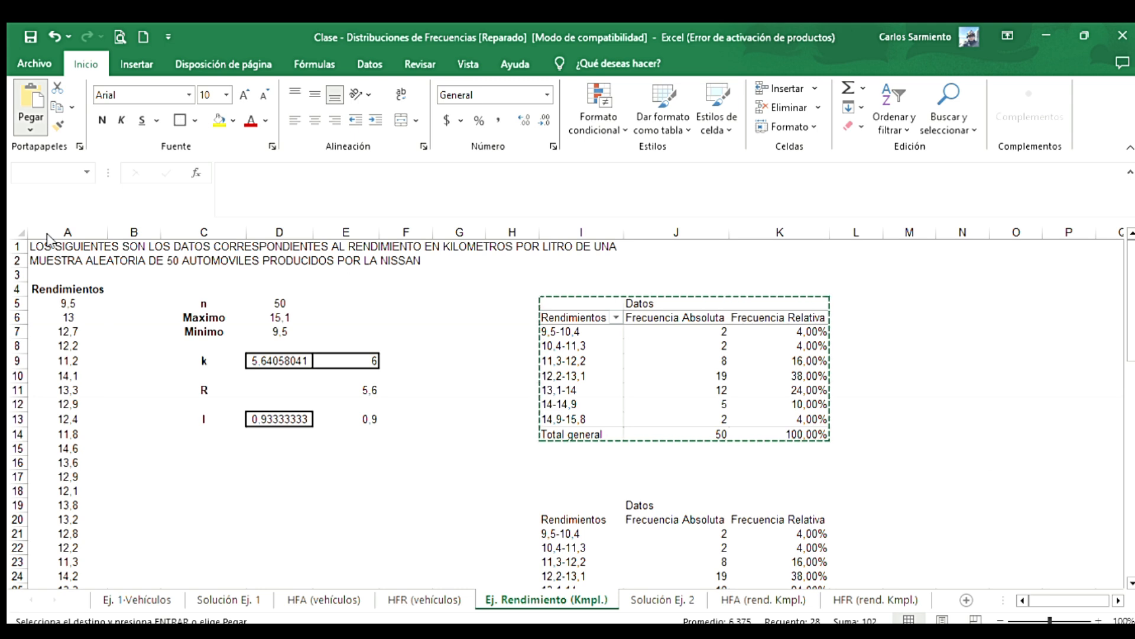
key(ctrl+v)
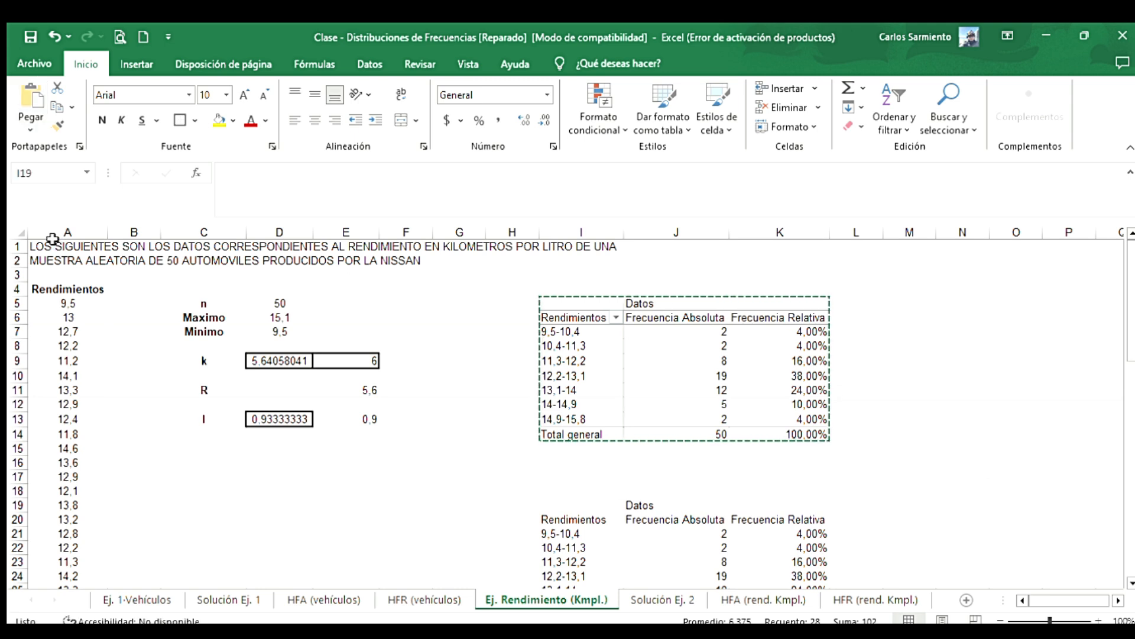
click(471, 451)
scroll(508, 469, down, 3)
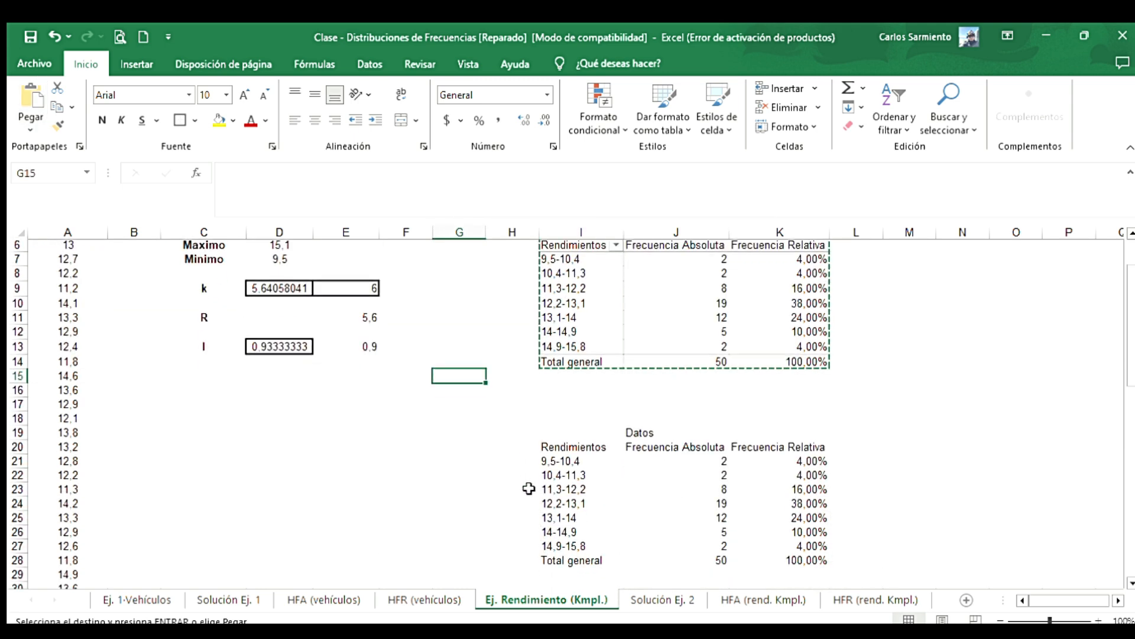
key(Escape)
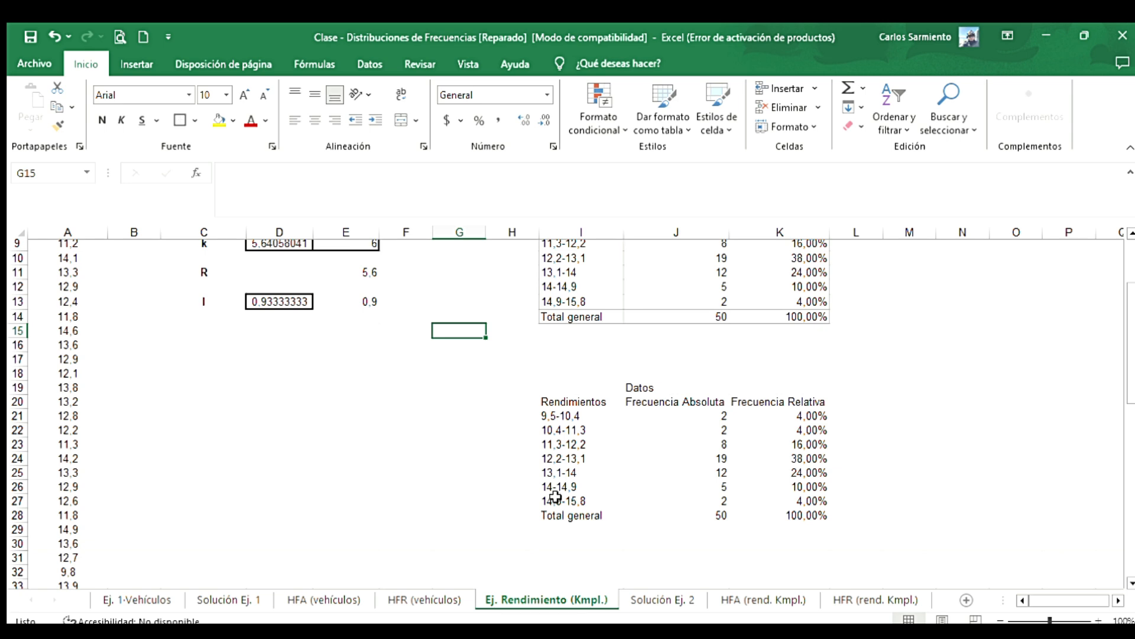
double_click(571, 402)
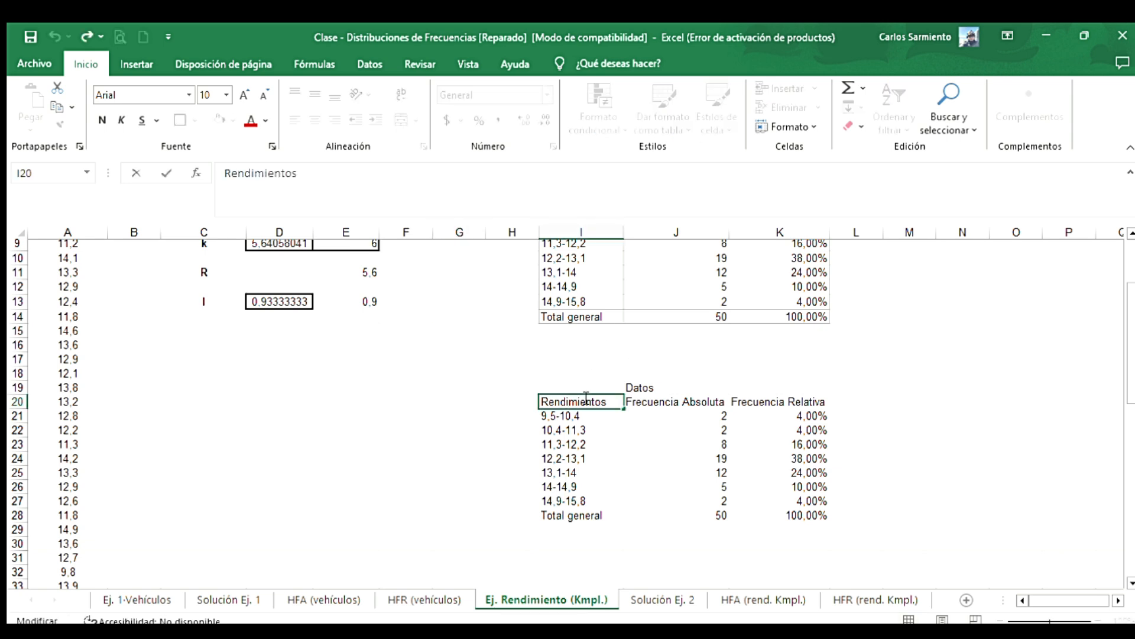
click(568, 388)
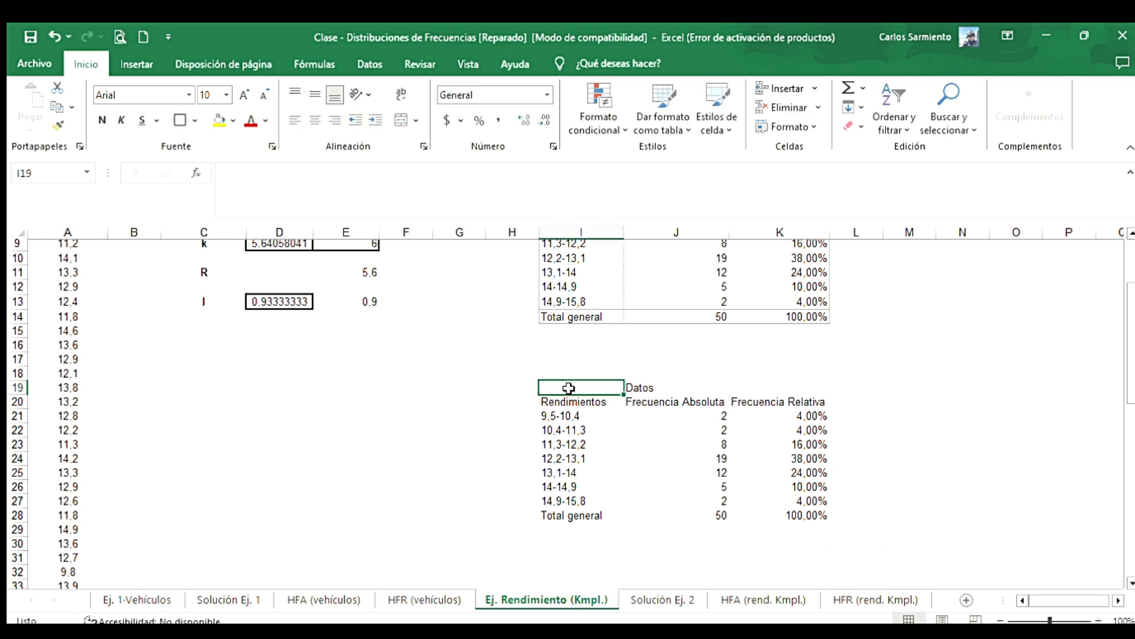
drag(569, 402, 672, 466)
click(500, 444)
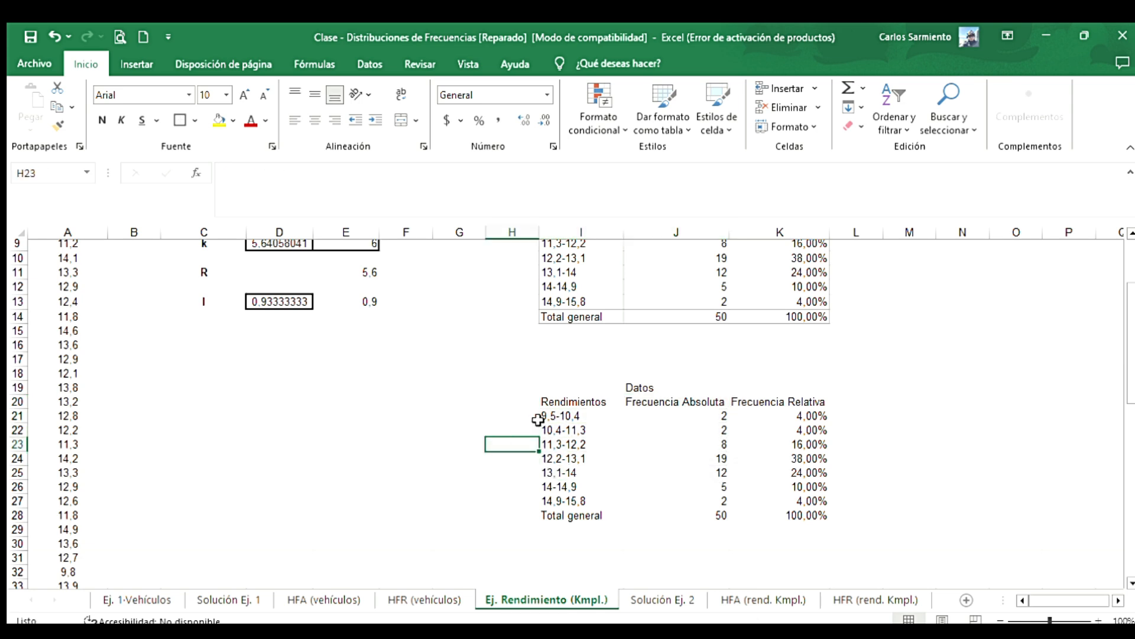
- Insert a clustered column chart of Frecuencia Absoluta by Rendimientos from I20:J27 and place it in the empty area beside the static table
drag(572, 402, 689, 469)
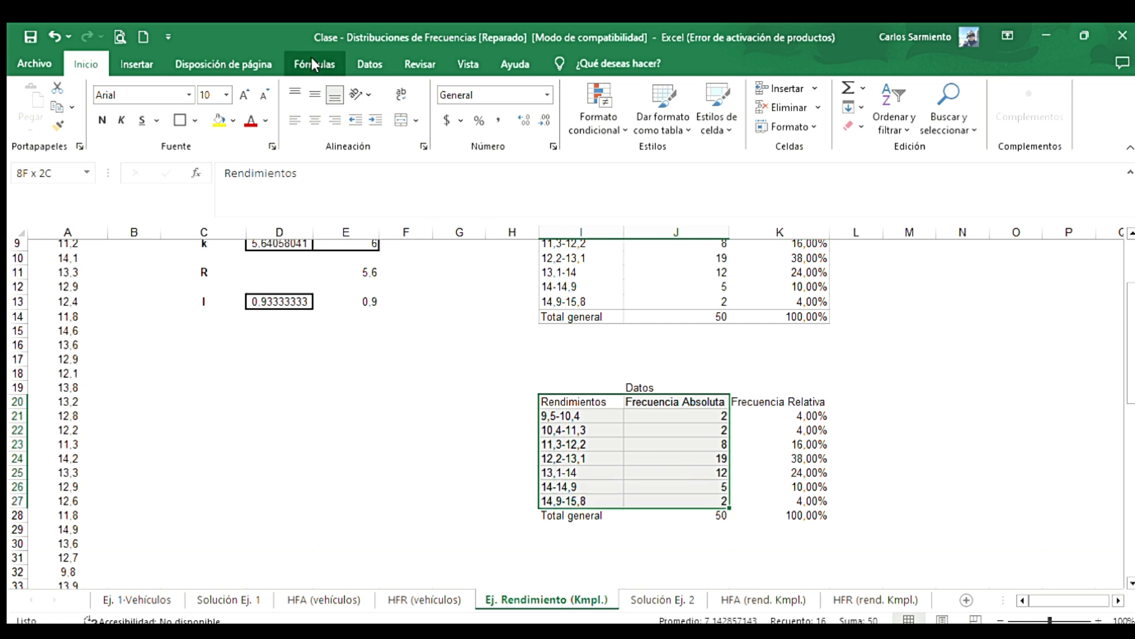
click(146, 64)
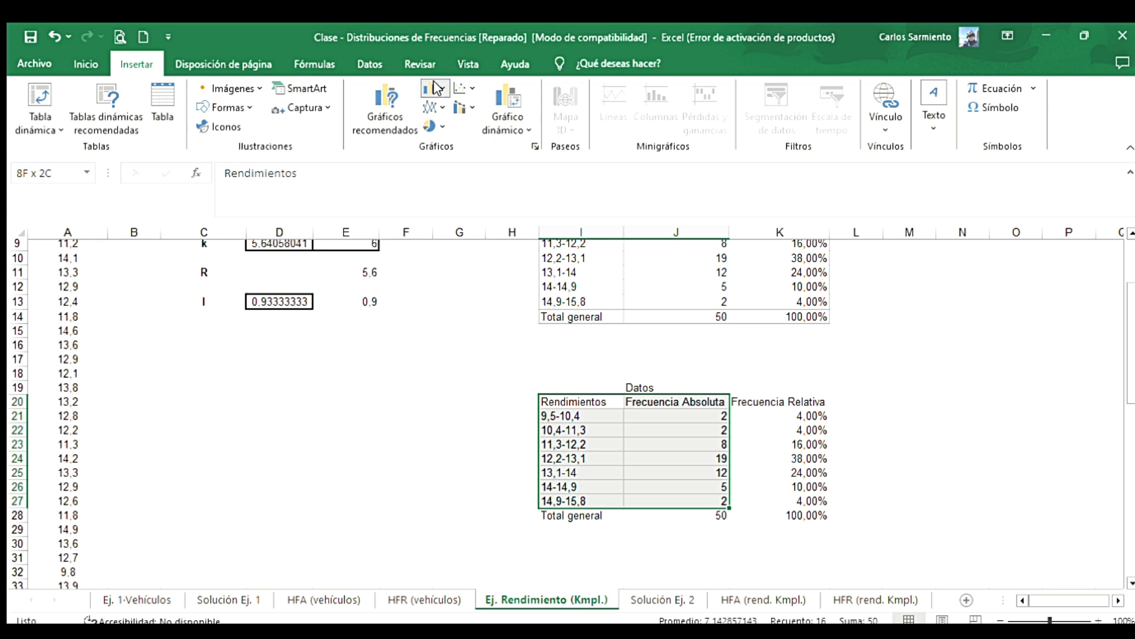
key(alt+F1)
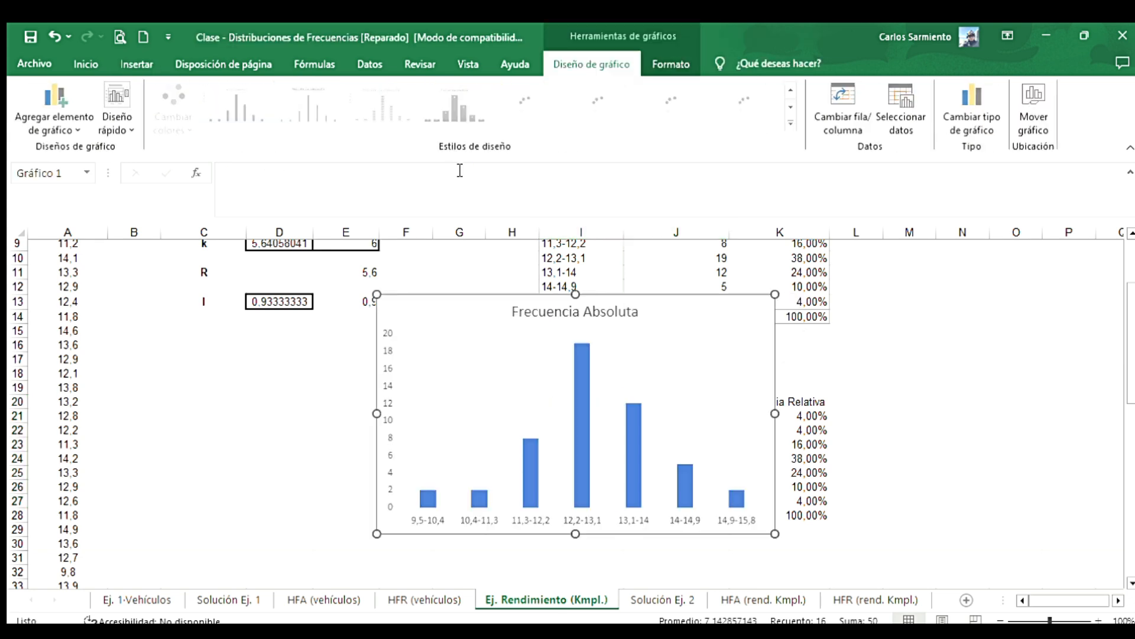
drag(481, 315, 273, 364)
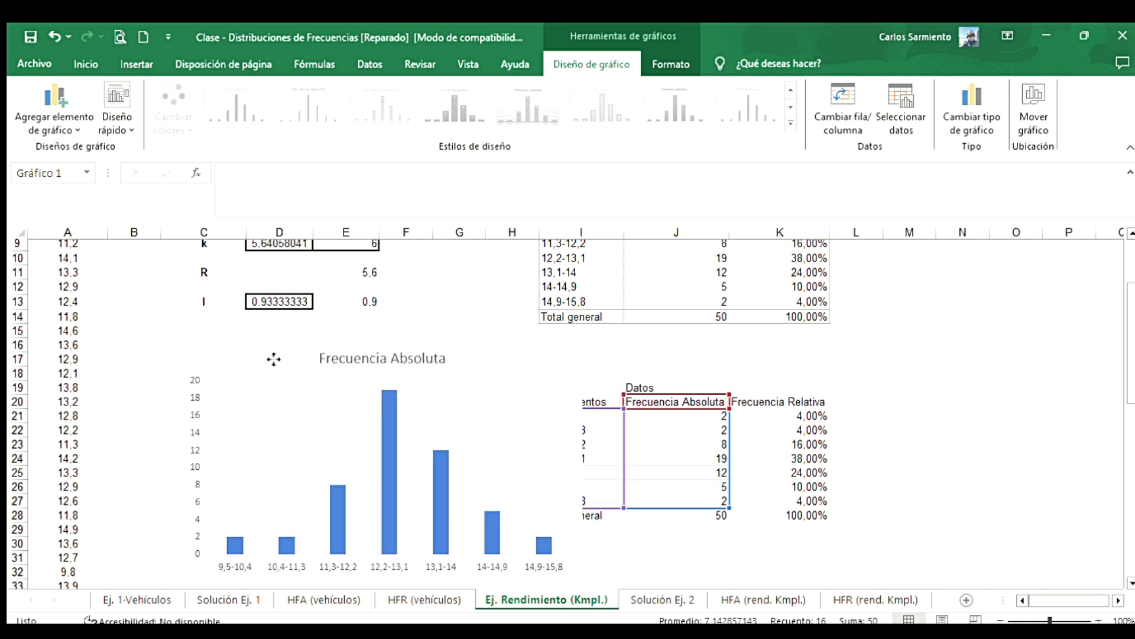
- Add data labels to the Frecuencia Absoluta columns and shift the chart slightly upward and to the right
right_click(378, 438)
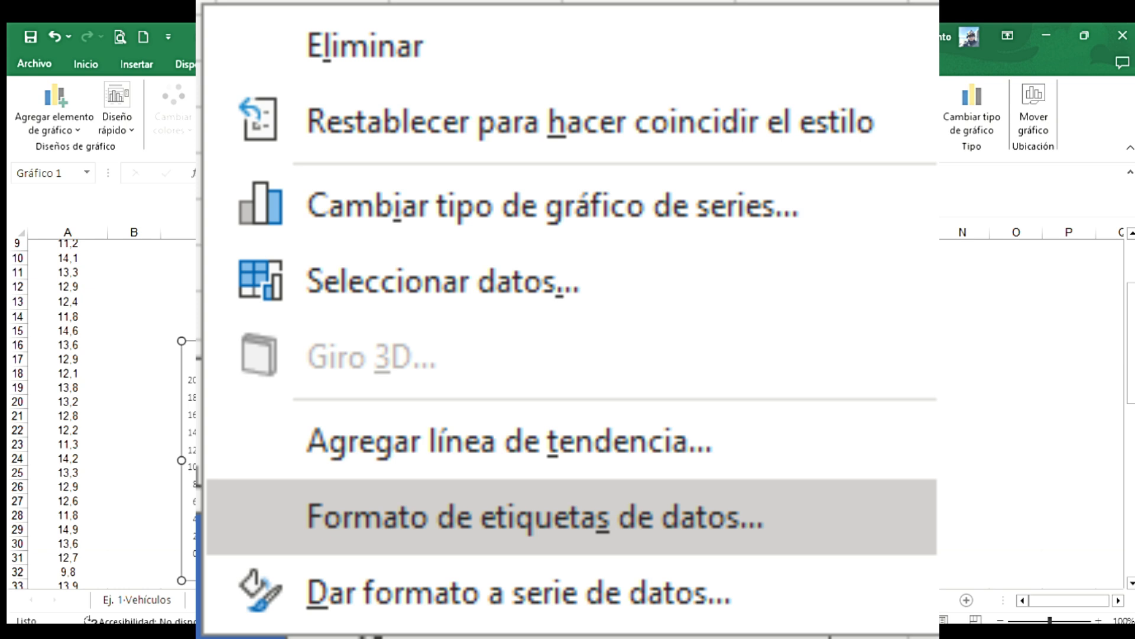
click(573, 555)
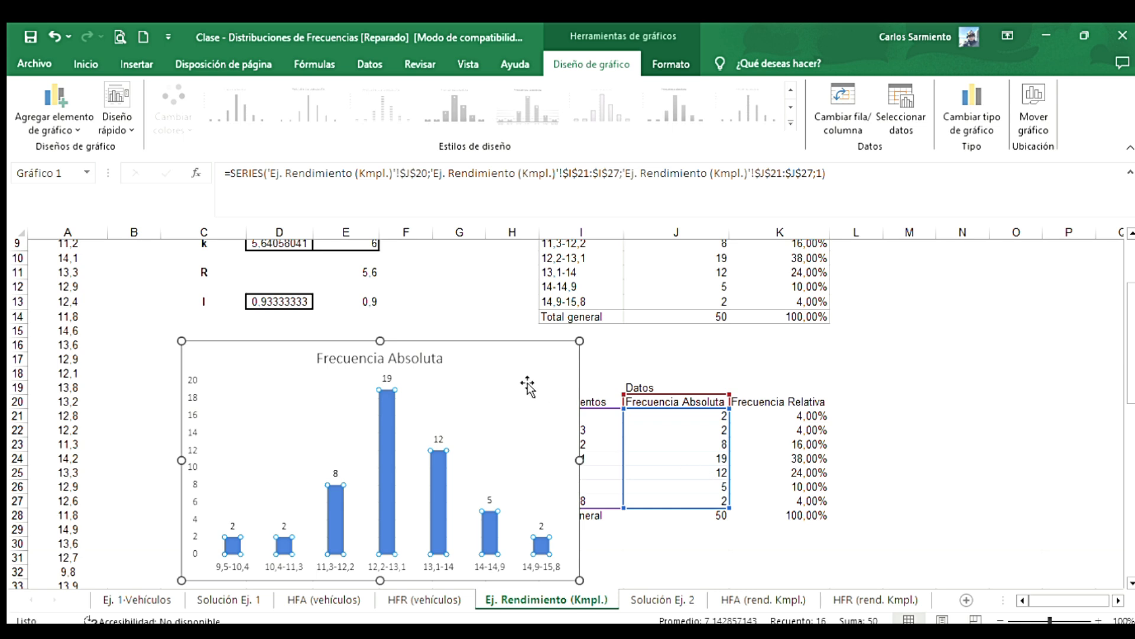
drag(479, 362, 502, 335)
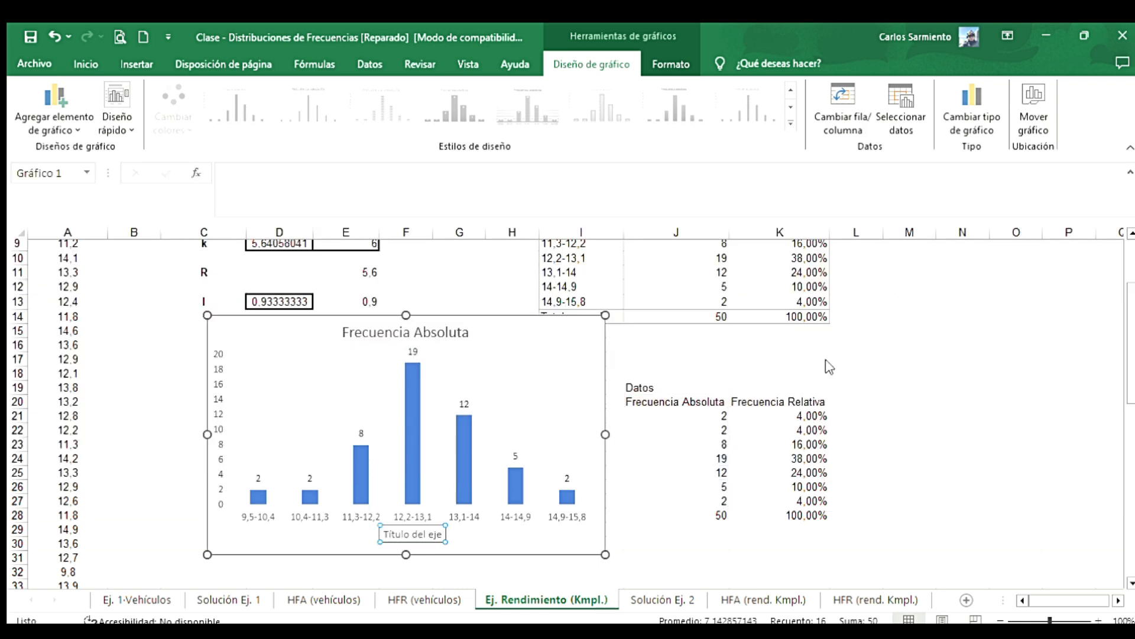
- Set the horizontal axis title of the Frecuencia Absoluta chart to Clase and deselect the chart
click(421, 535)
double_click(421, 535)
triple_click(417, 536)
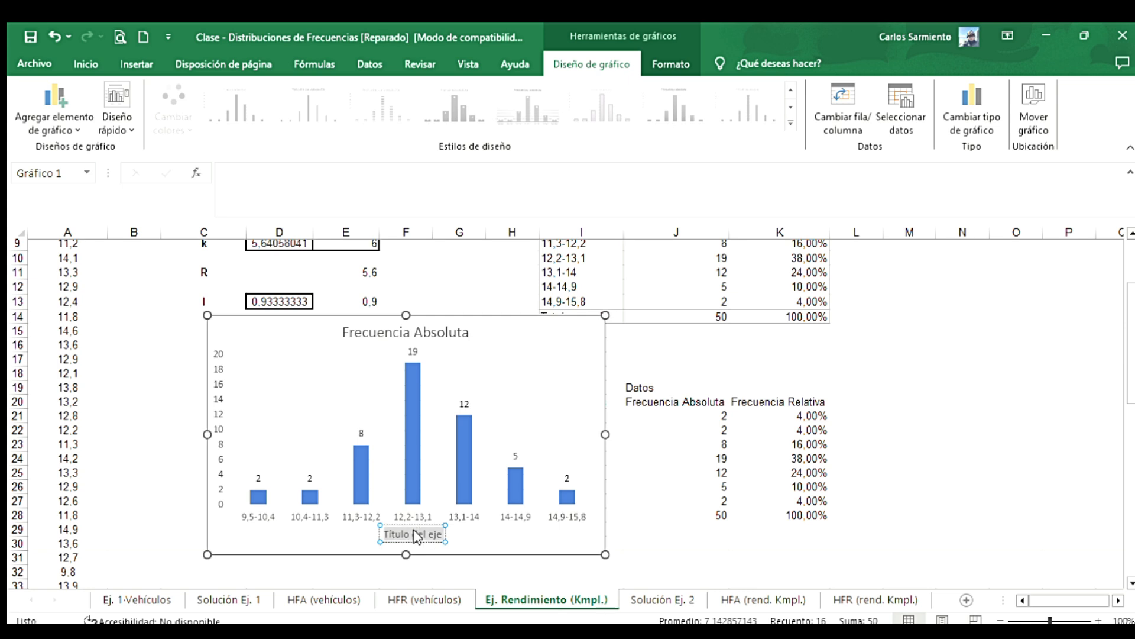
text(Clase)
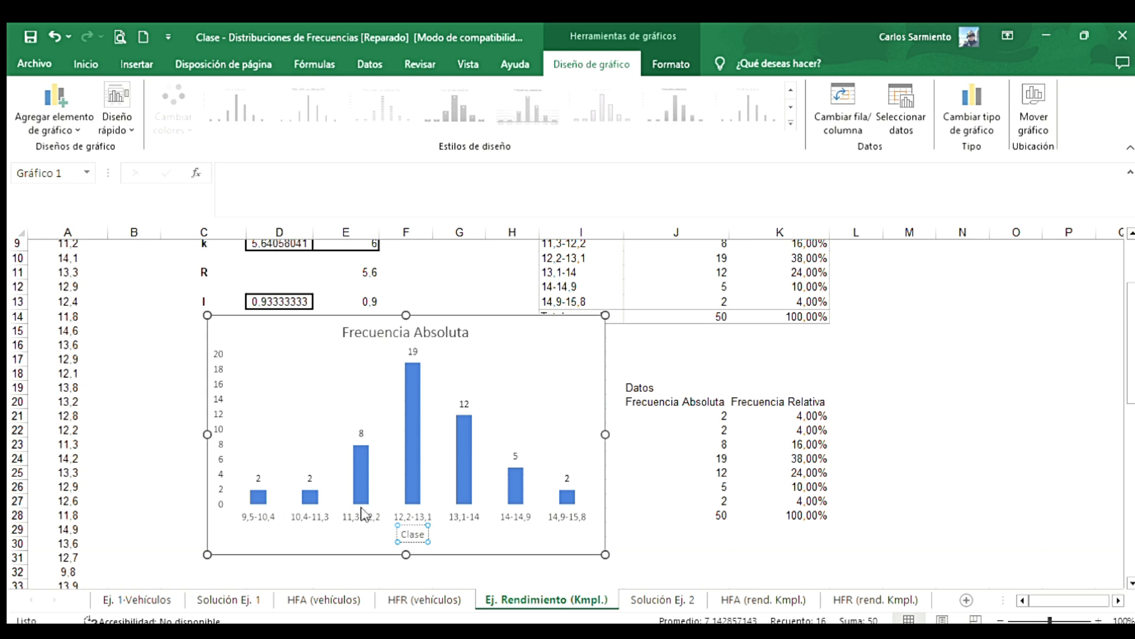
click(707, 552)
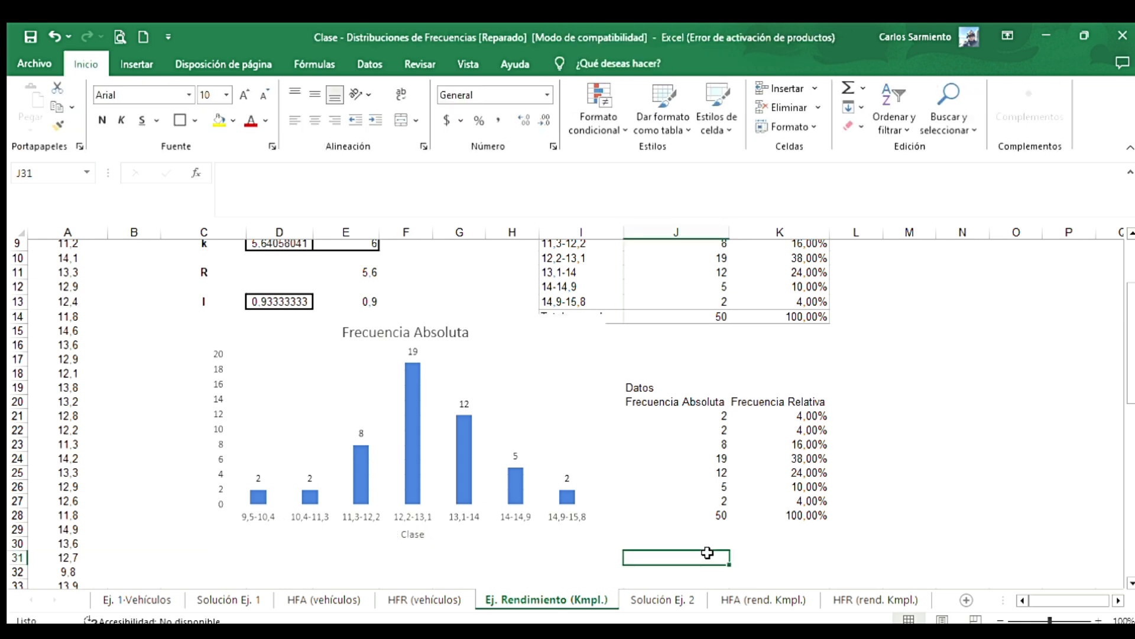
- Set the gap width (Ancho de rango) of the Frecuencia Absoluta series to 0% so the columns touch like a histogram
click(405, 437)
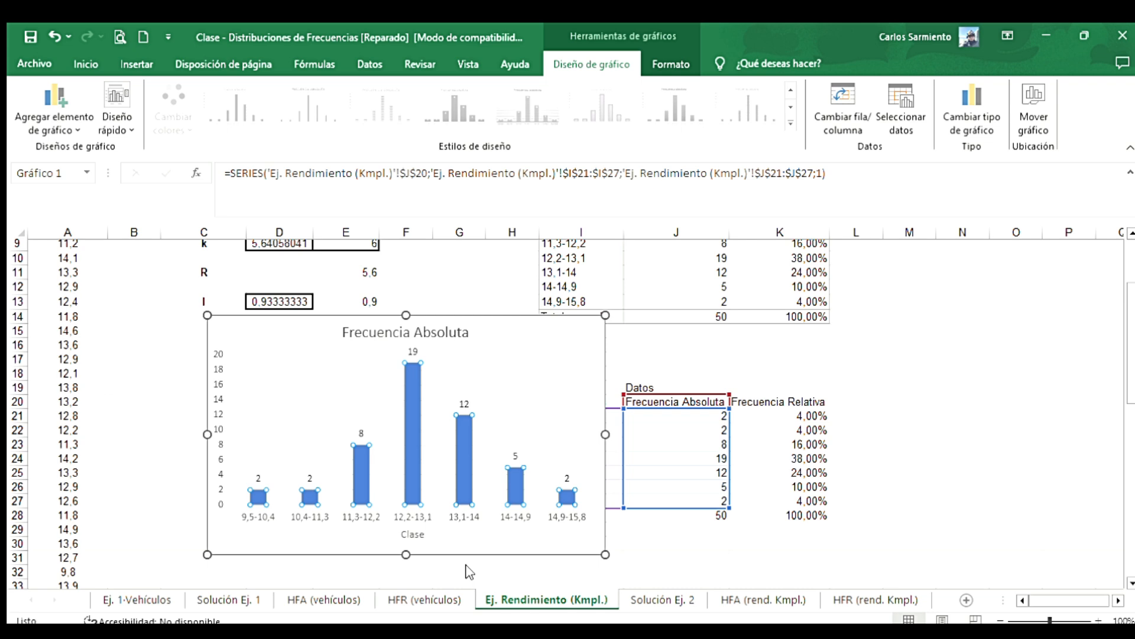
key(ctrl+1)
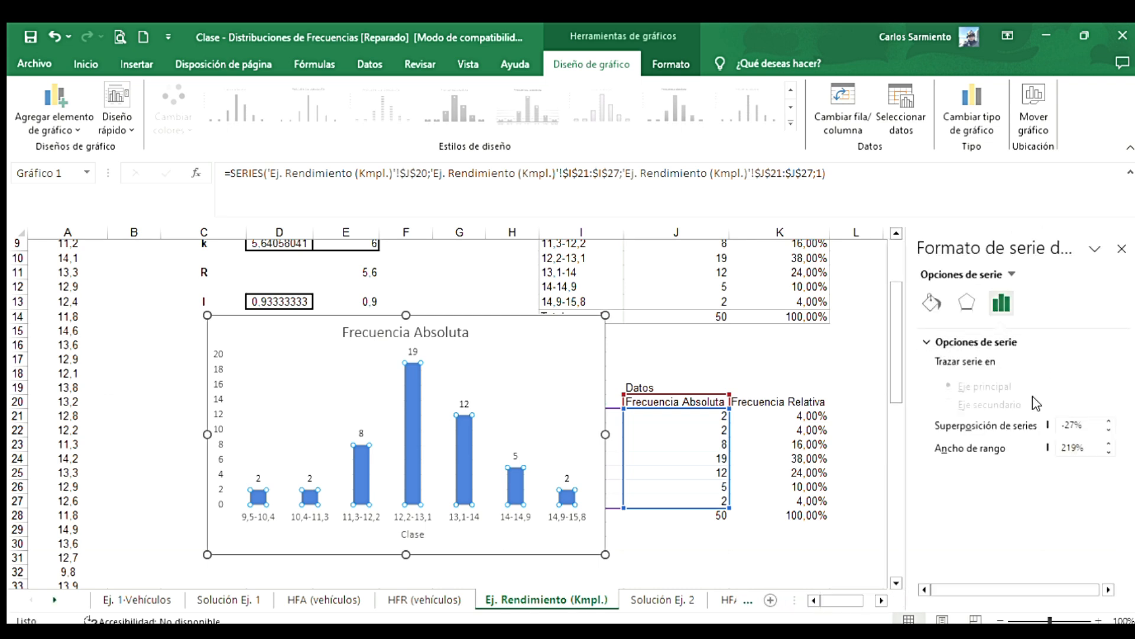
click(1072, 448)
key(shift+Home)
text(0)
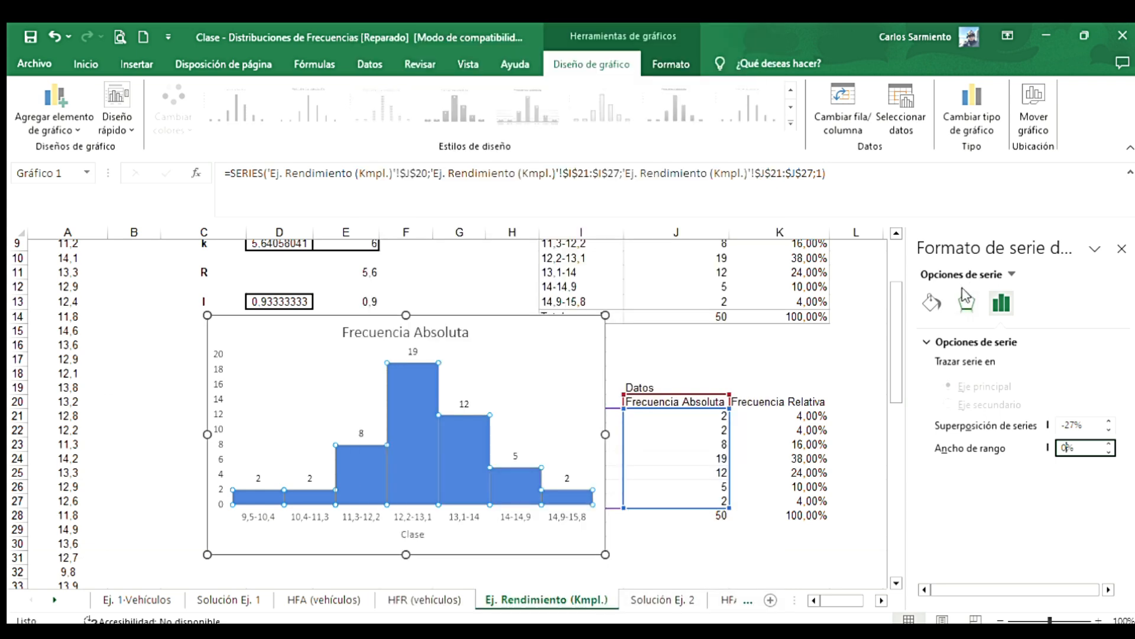
- Give the Frecuencia Absoluta columns a solid line border (Línea sólida) and close the series formatting
click(956, 301)
click(932, 303)
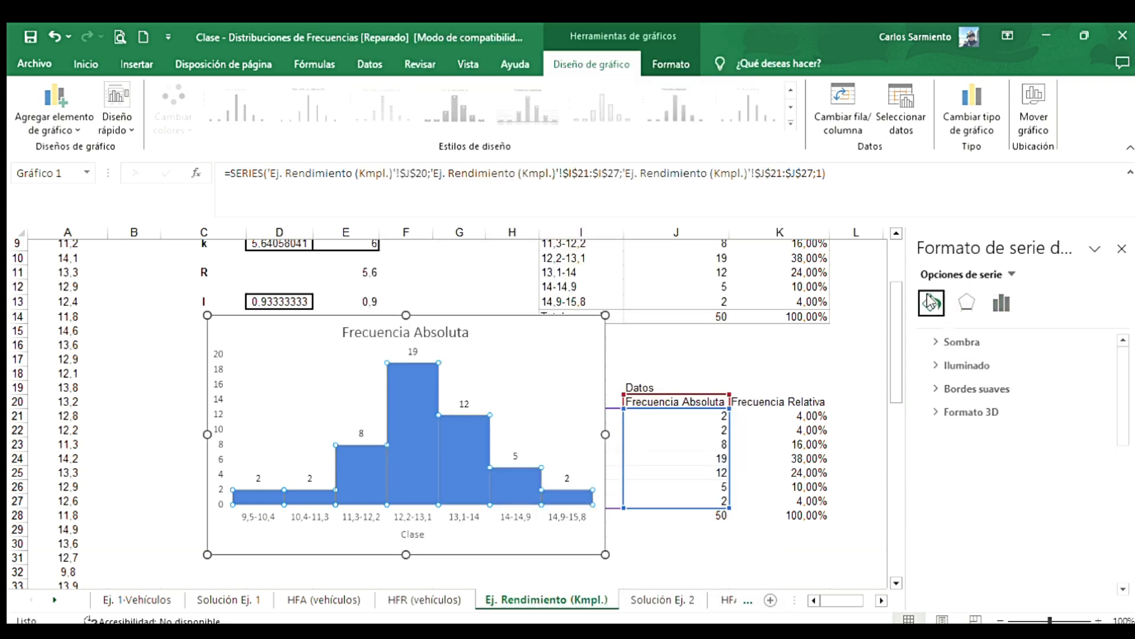
scroll(949, 408, down, 3)
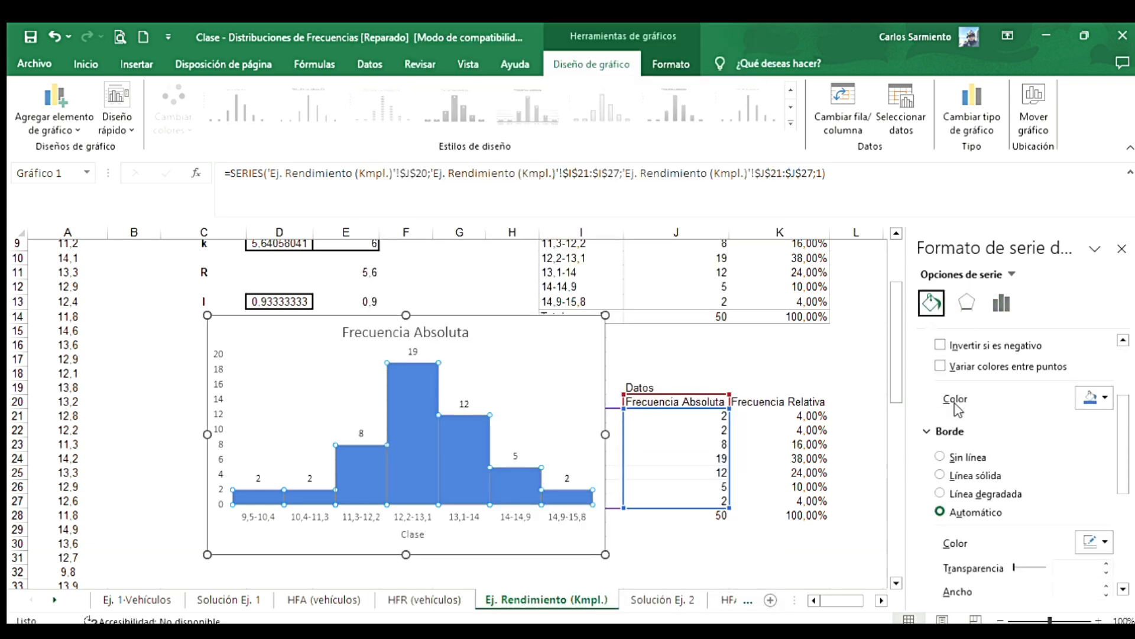
click(942, 461)
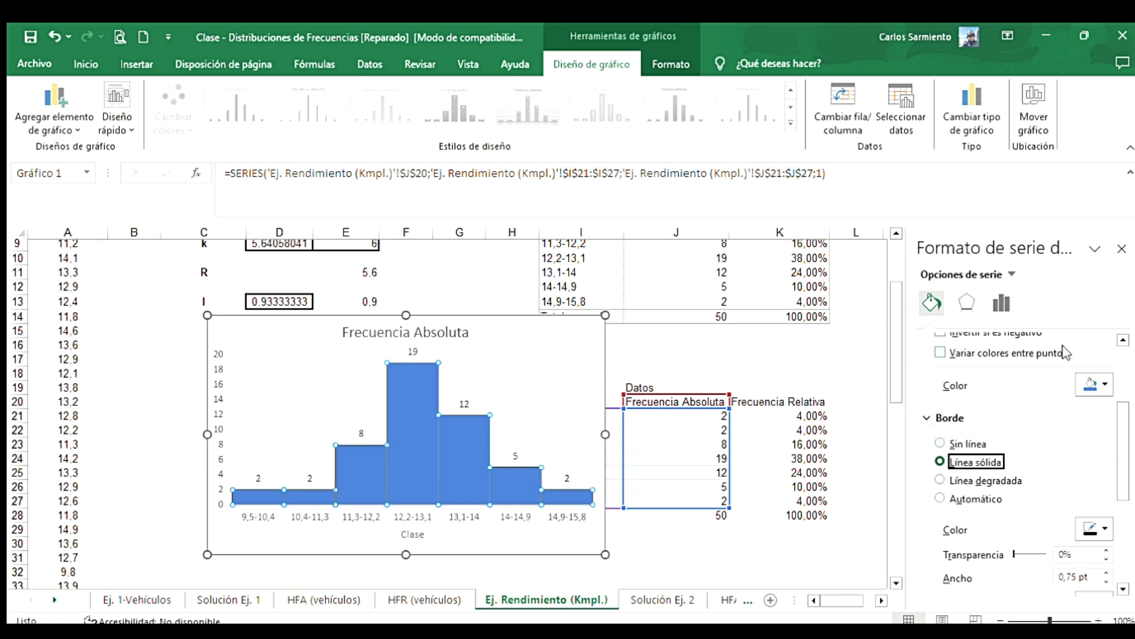
click(1122, 248)
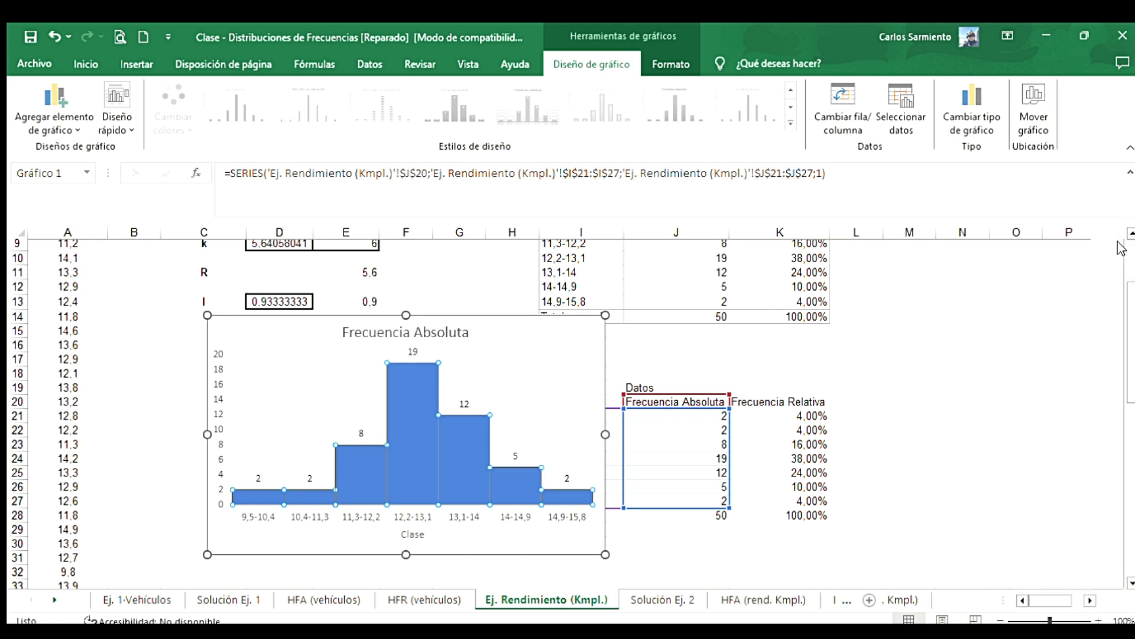
- Glance at the Solución Ej. 2 sheet, return, and move the Frecuencia Absoluta histogram beyond the tables to start at column M
click(647, 591)
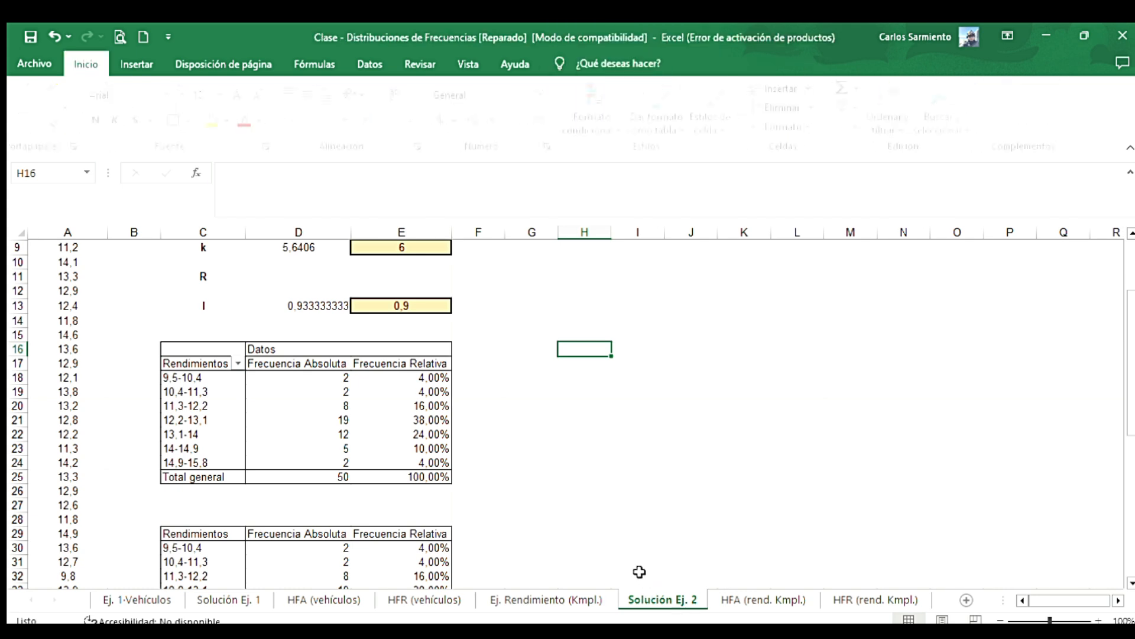
click(583, 589)
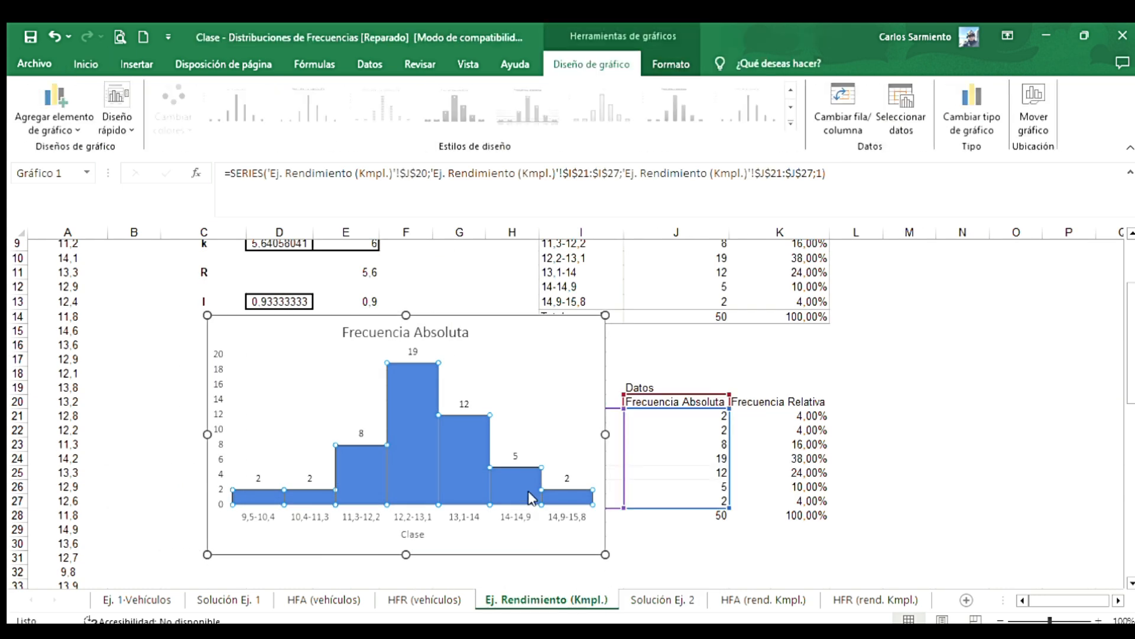
click(509, 379)
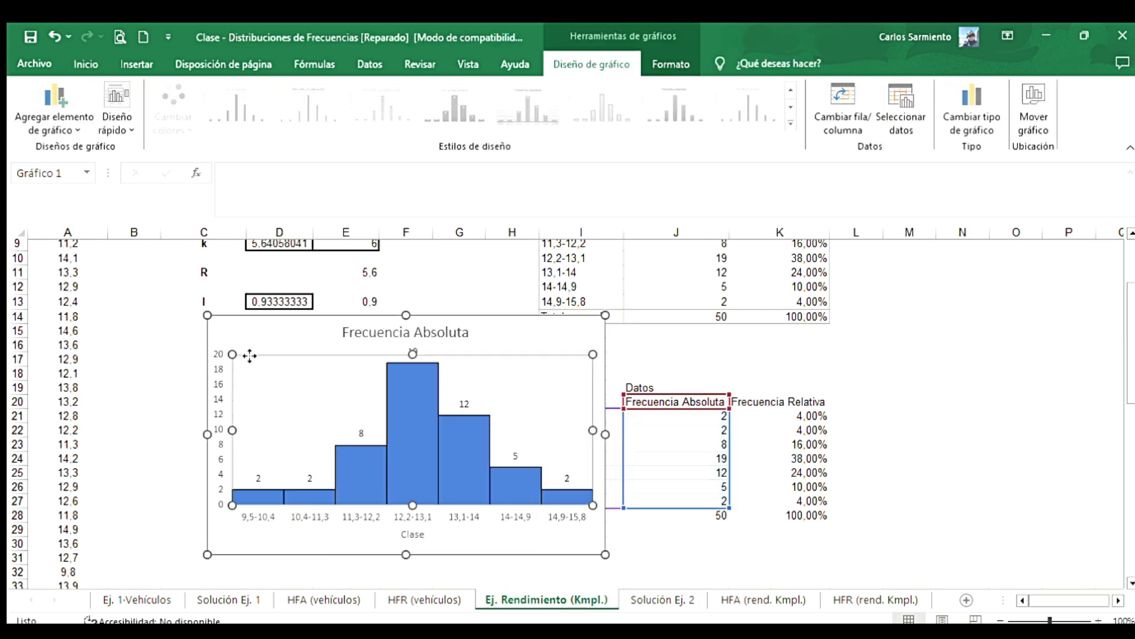
drag(270, 337, 949, 261)
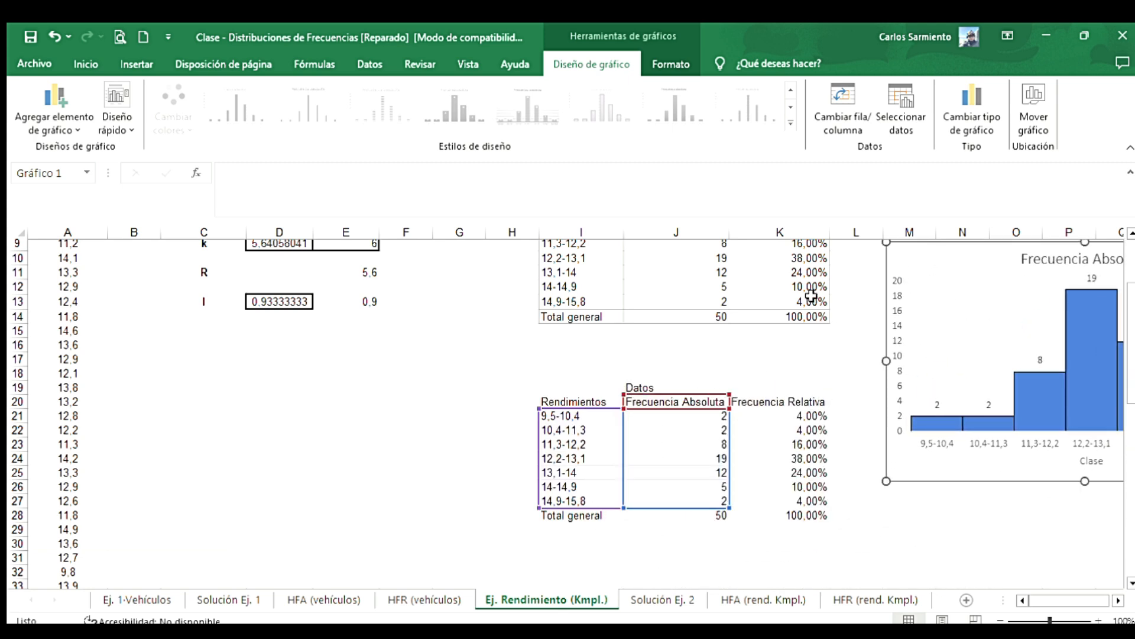
click(455, 355)
- Insert a clustered column chart from the static frequency table in I20:K27, leaving out the Total general row
scroll(455, 353, down, 1)
scroll(456, 353, right, 4)
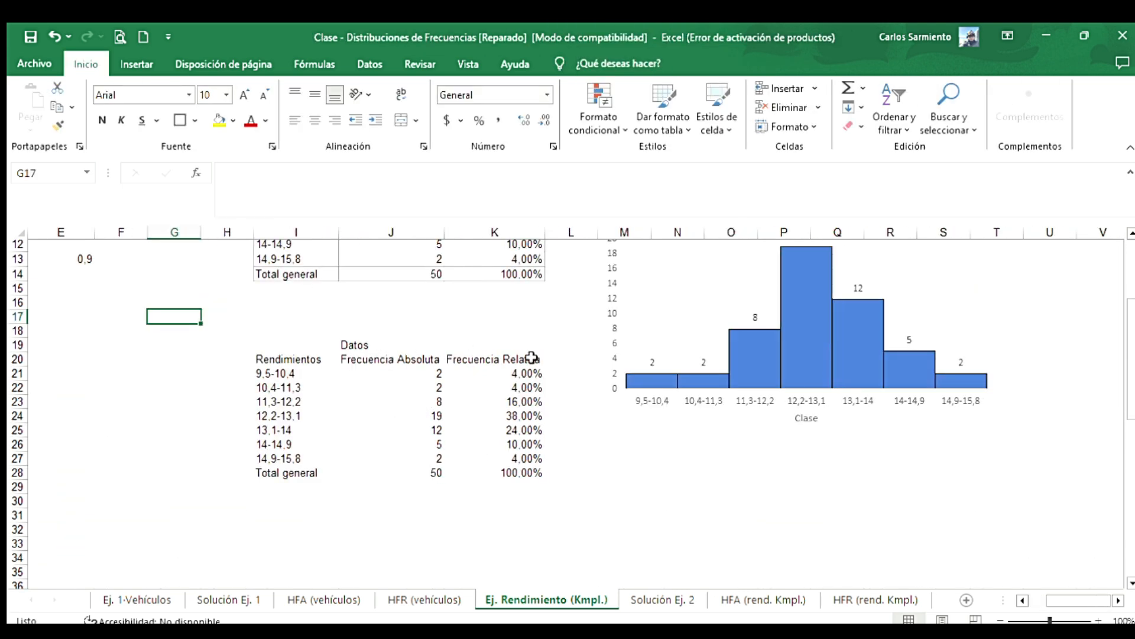
drag(302, 358, 503, 453)
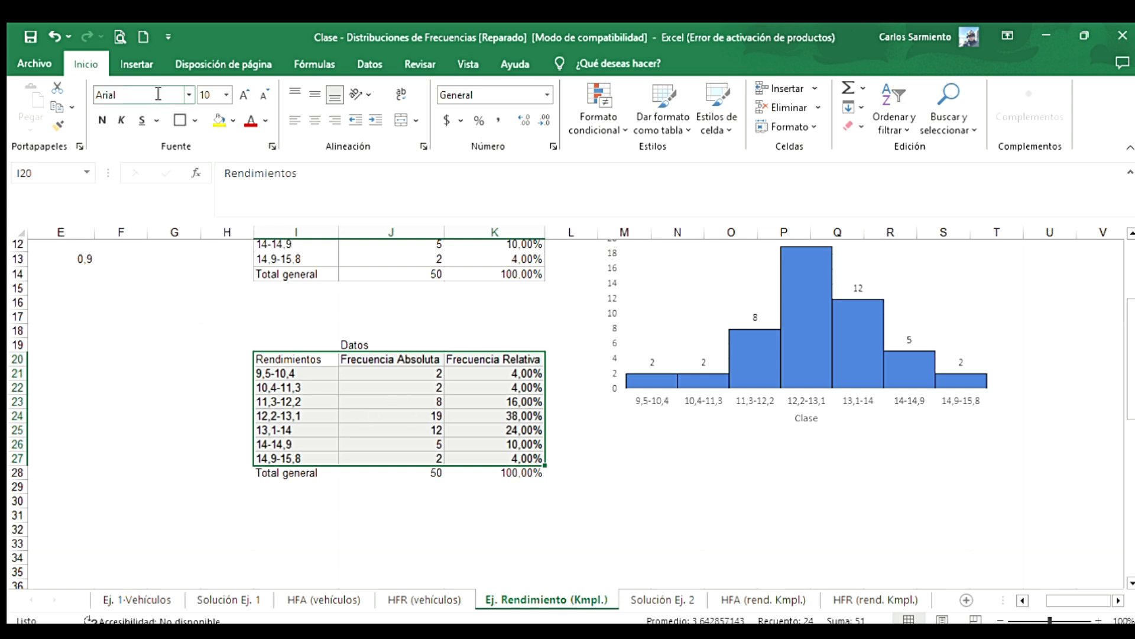
click(131, 64)
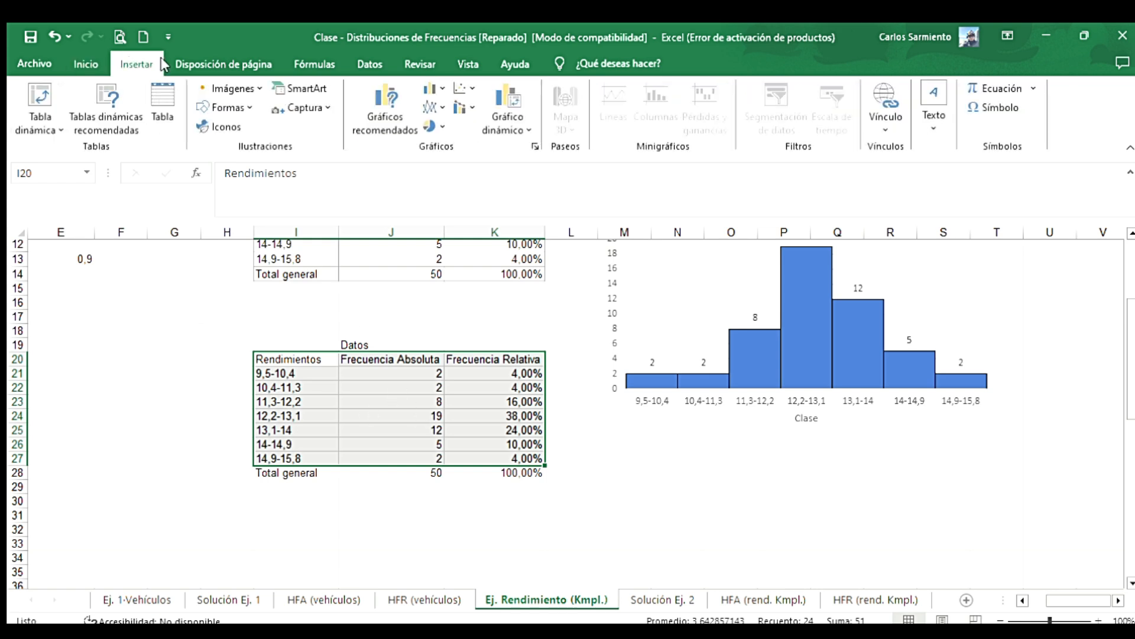
click(437, 89)
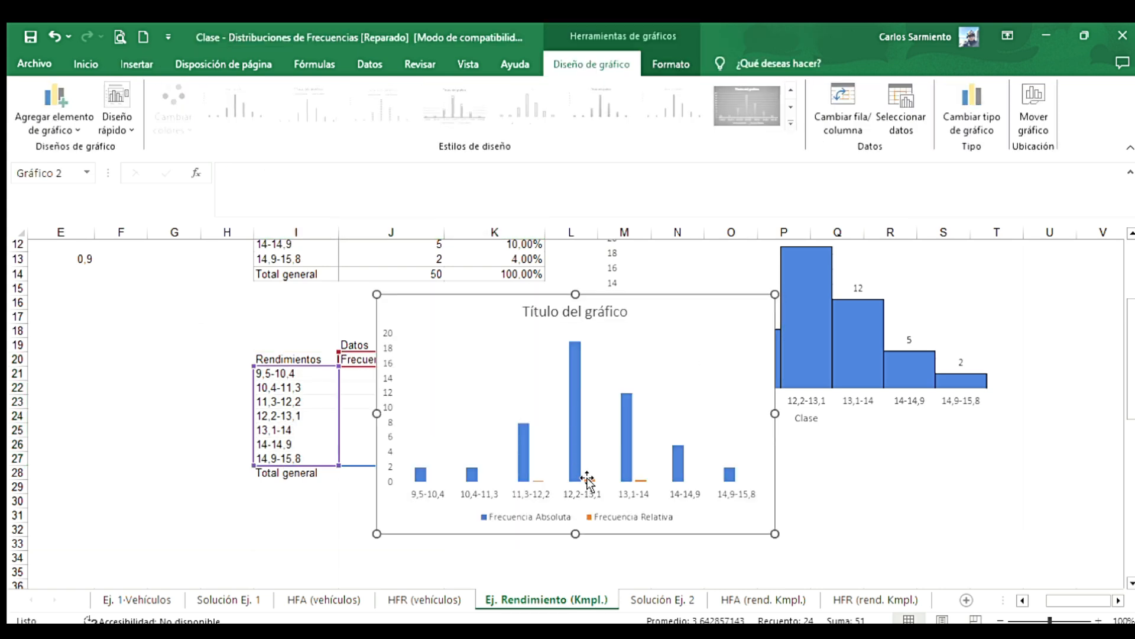
- Delete the Frecuencia Absoluta series from the new chart to plot only Frecuencia Relativa, and move the chart below the first histogram's upper part
click(567, 428)
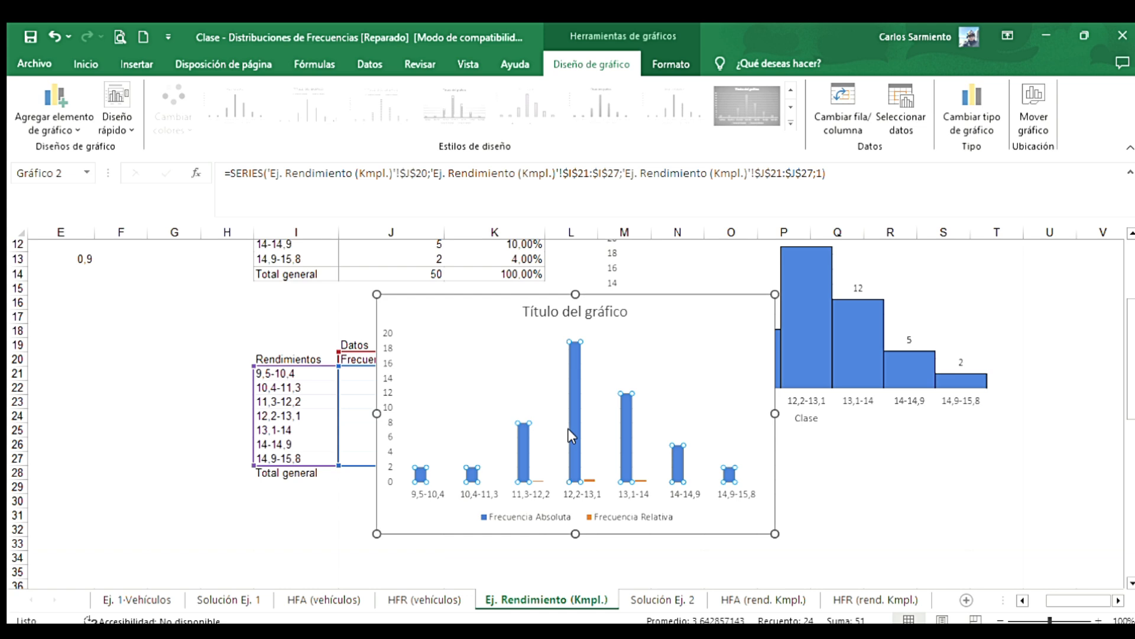
key(Delete)
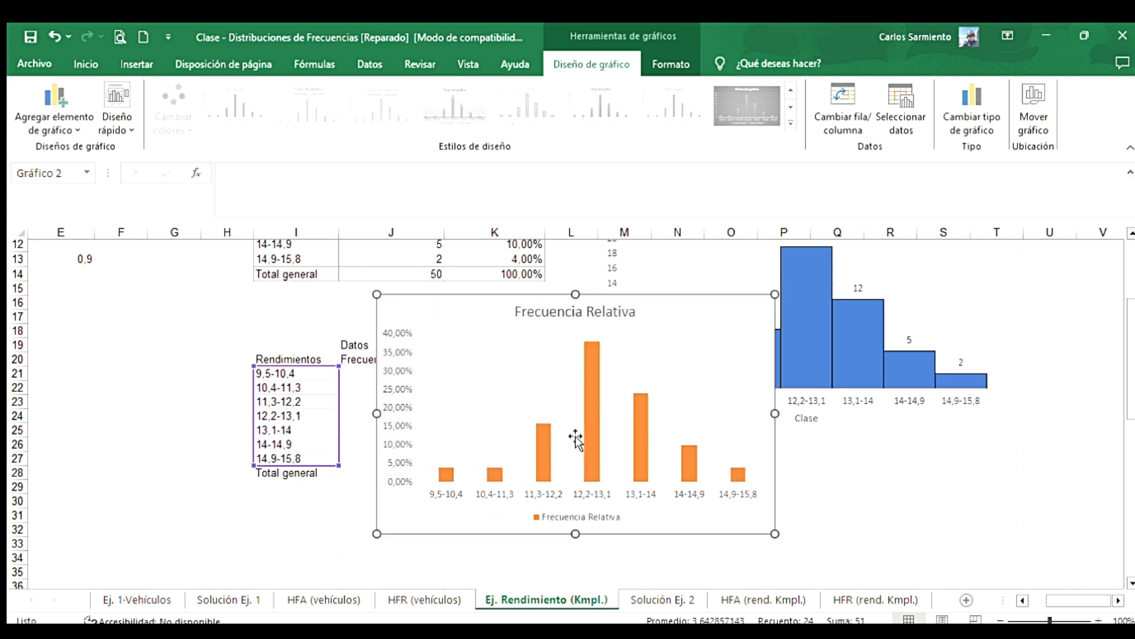
drag(482, 321, 599, 354)
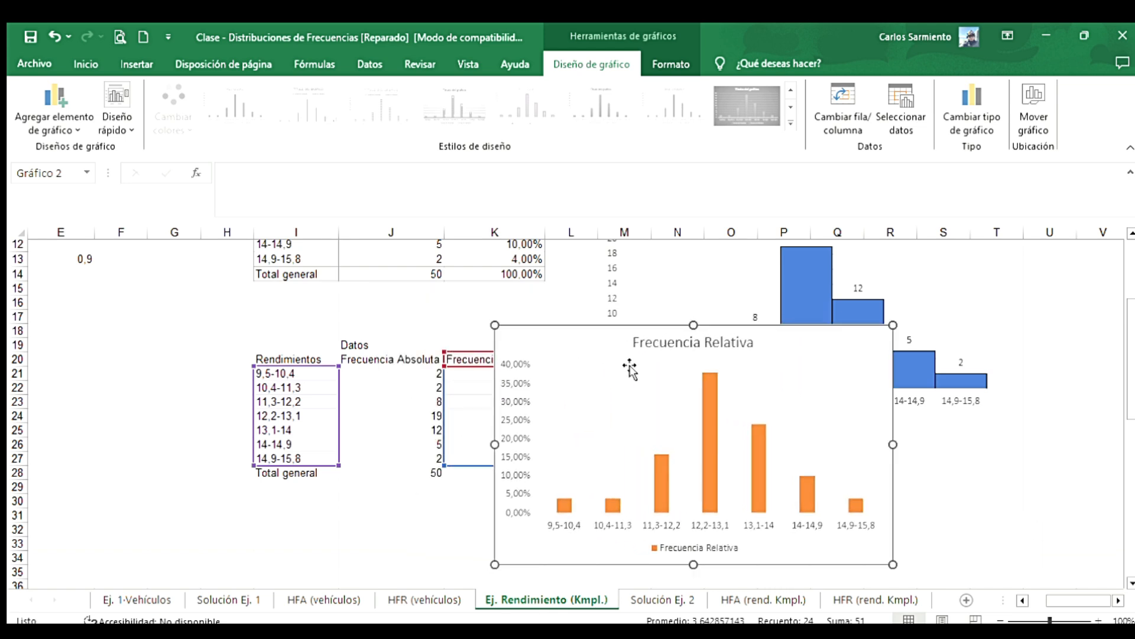
- Set the horizontal axis title of the Frecuencia Relativa chart to Clase, removing the leftover placeholder text
click(683, 544)
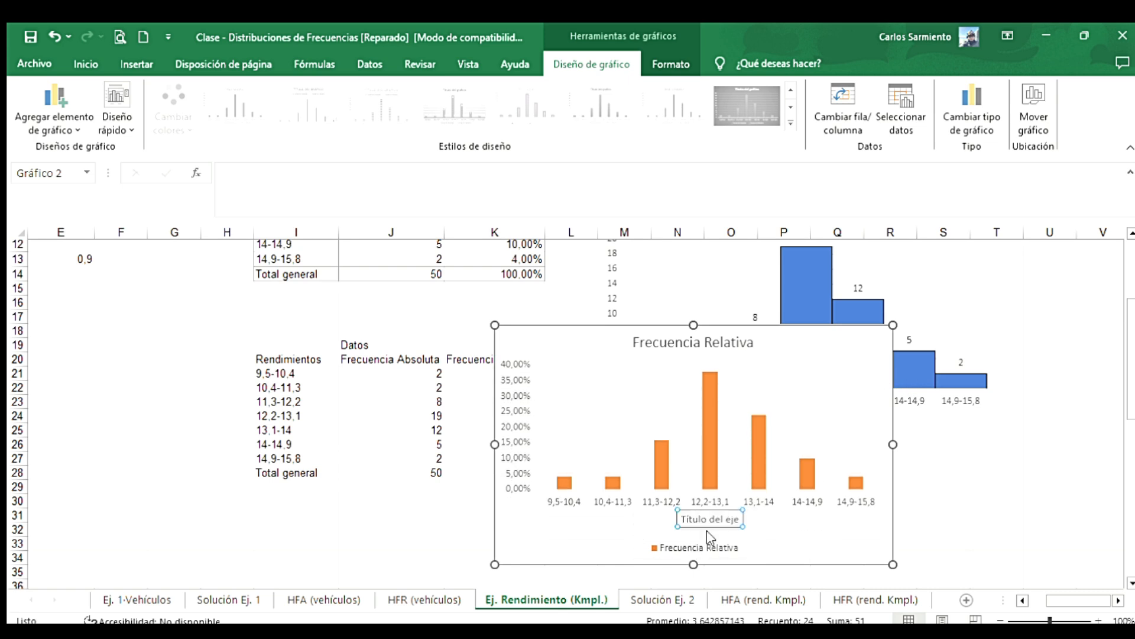
triple_click(700, 521)
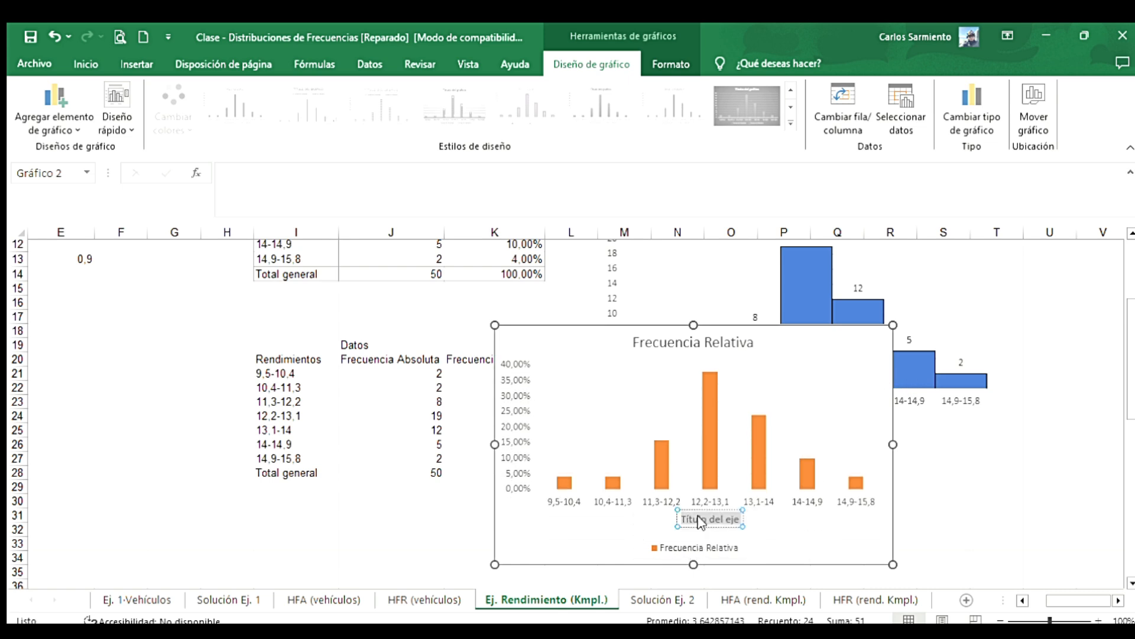
double_click(701, 521)
text(Clase)
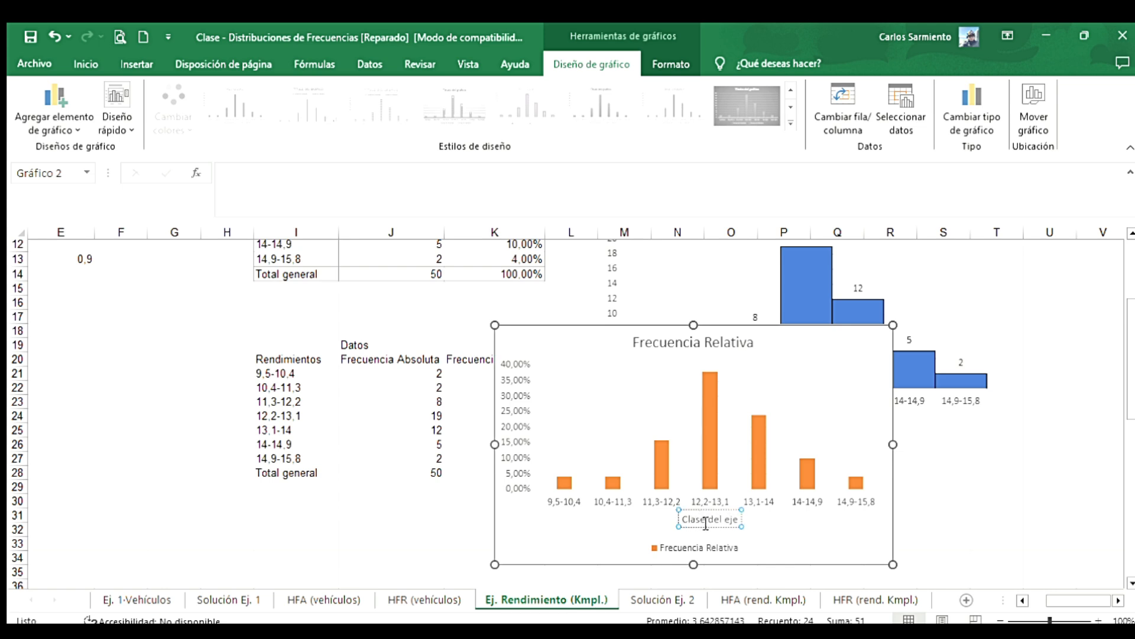
key(Delete)
key(Delete)
key(Delete)
key(Delete)
key(Delete)
key(Delete)
key(Delete)
key(Delete)
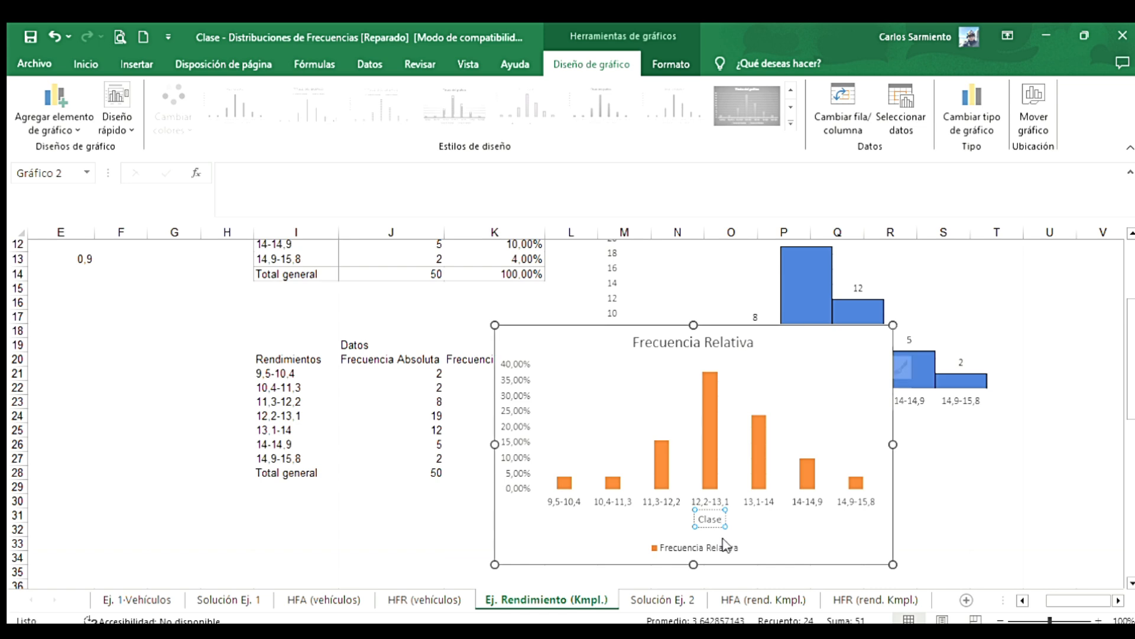
- Delete the legend from the Frecuencia Relativa chart and set its columns' gap width to 0%
click(727, 544)
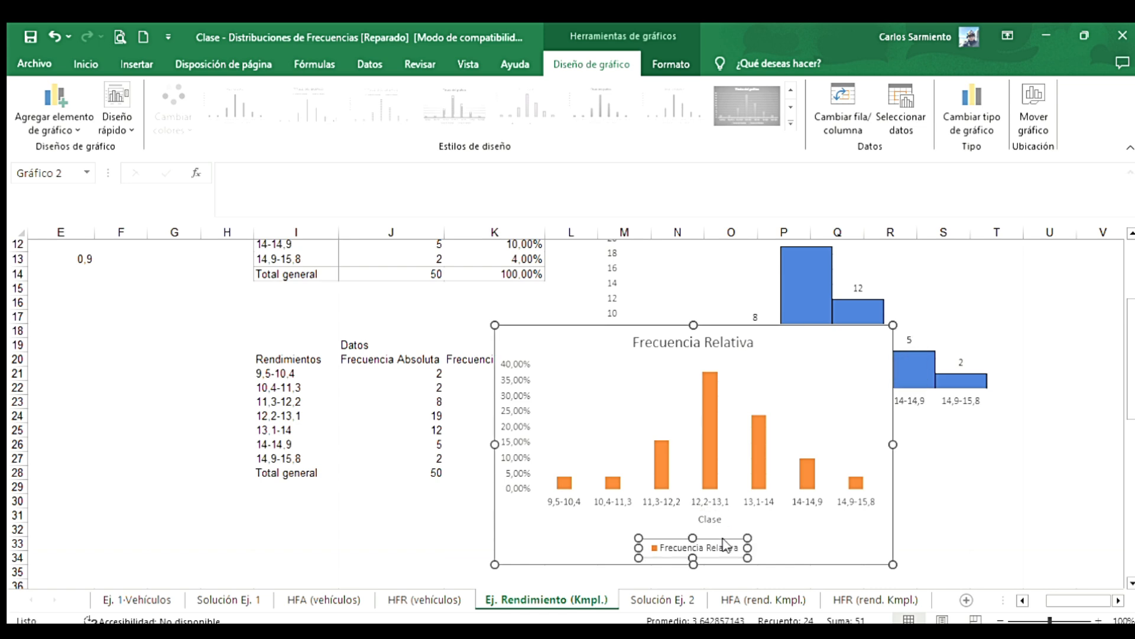
key(Delete)
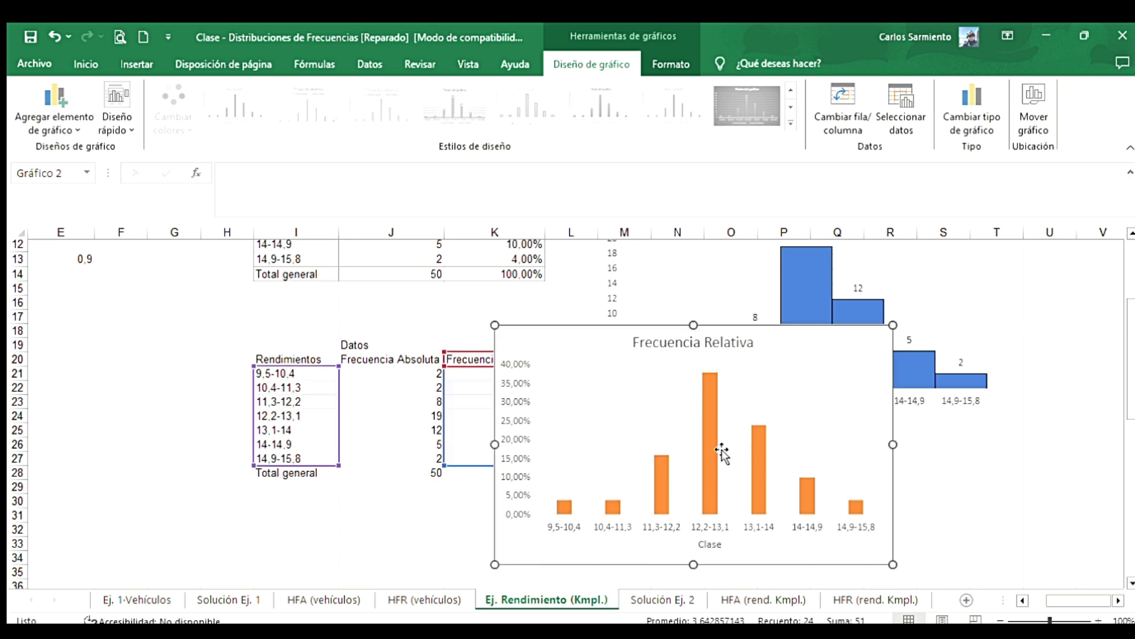
click(704, 421)
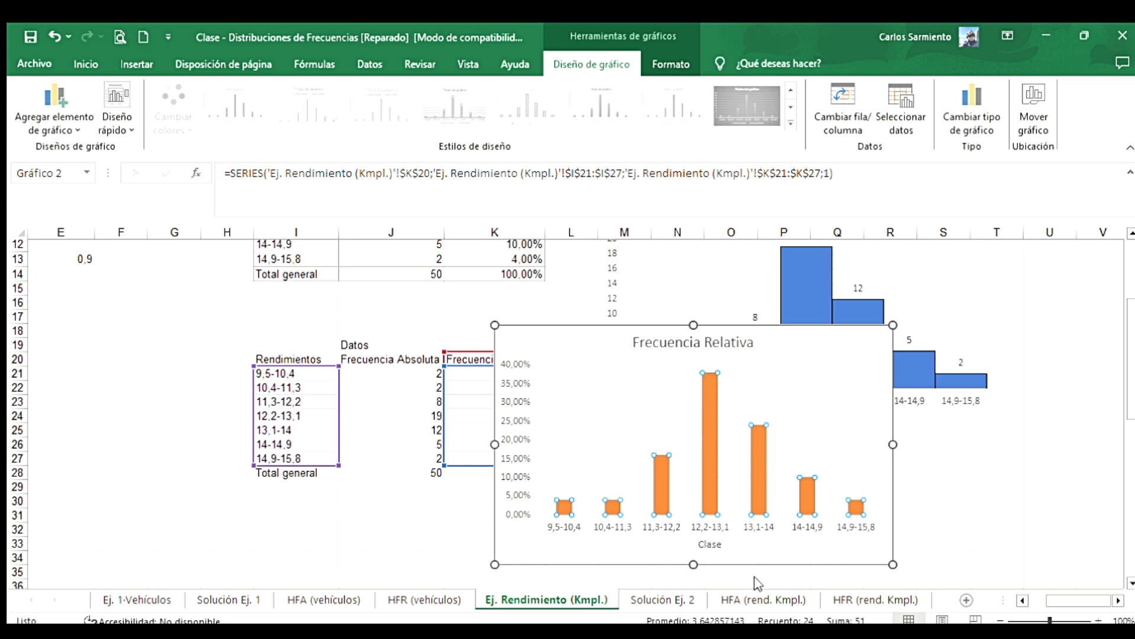
key(ctrl+1)
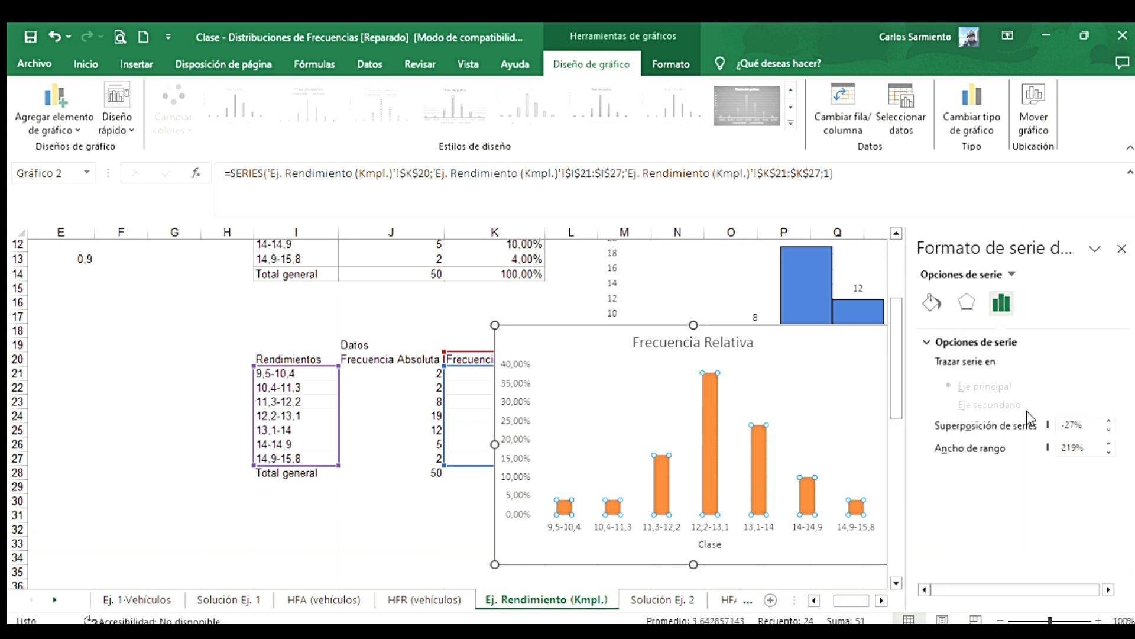
click(1068, 448)
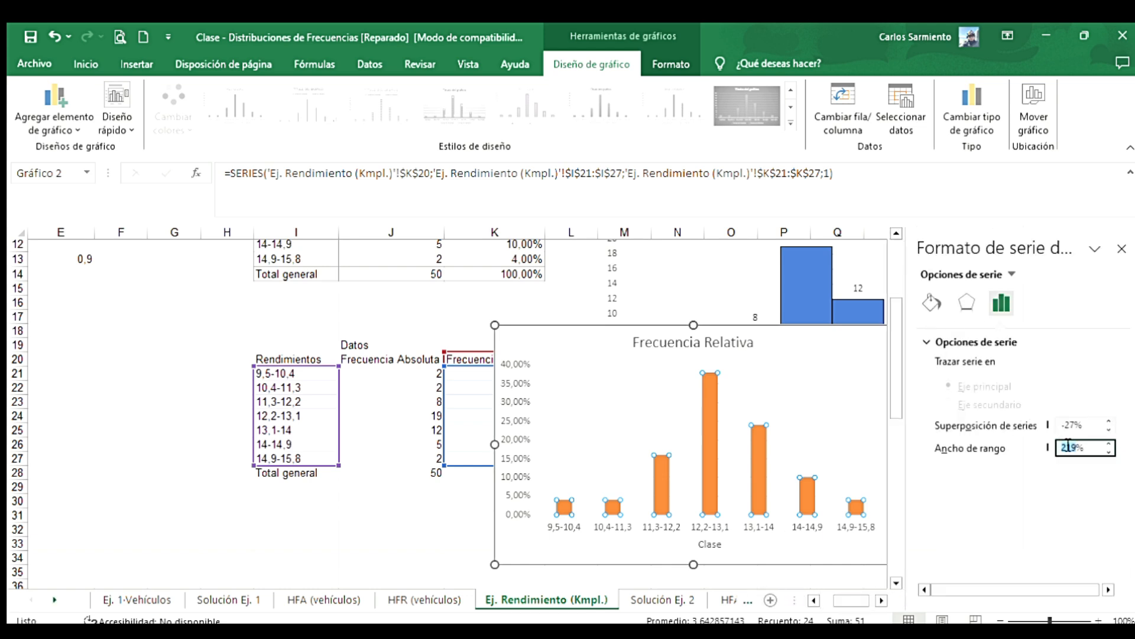
text(0)
key(Return)
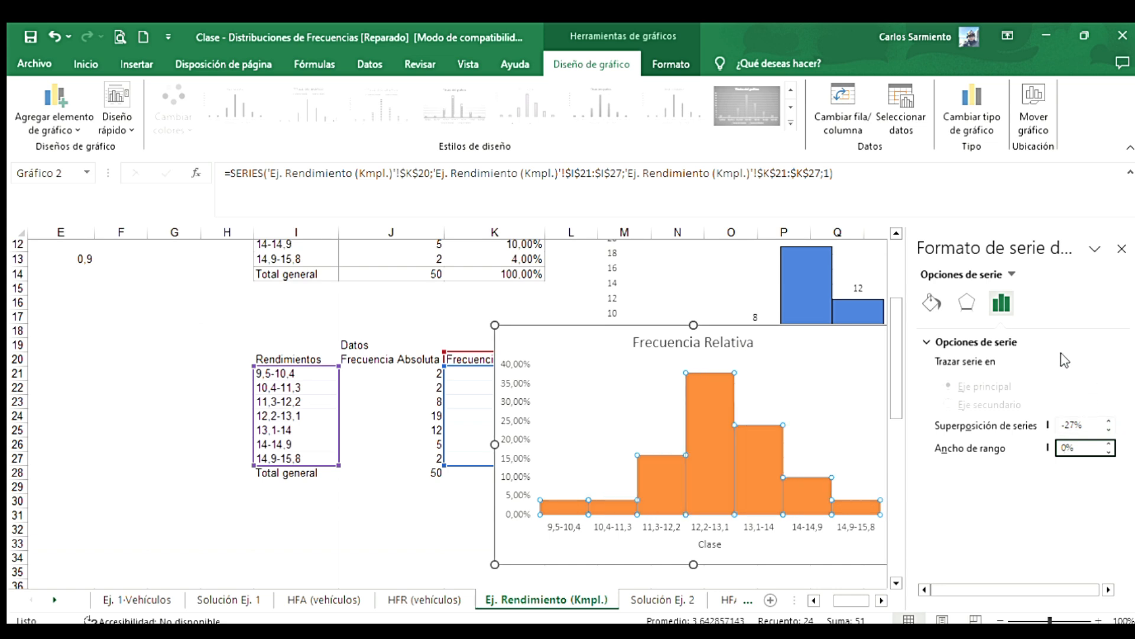
- Give the Frecuencia Relativa columns a solid-line border and add data labels above them
click(933, 309)
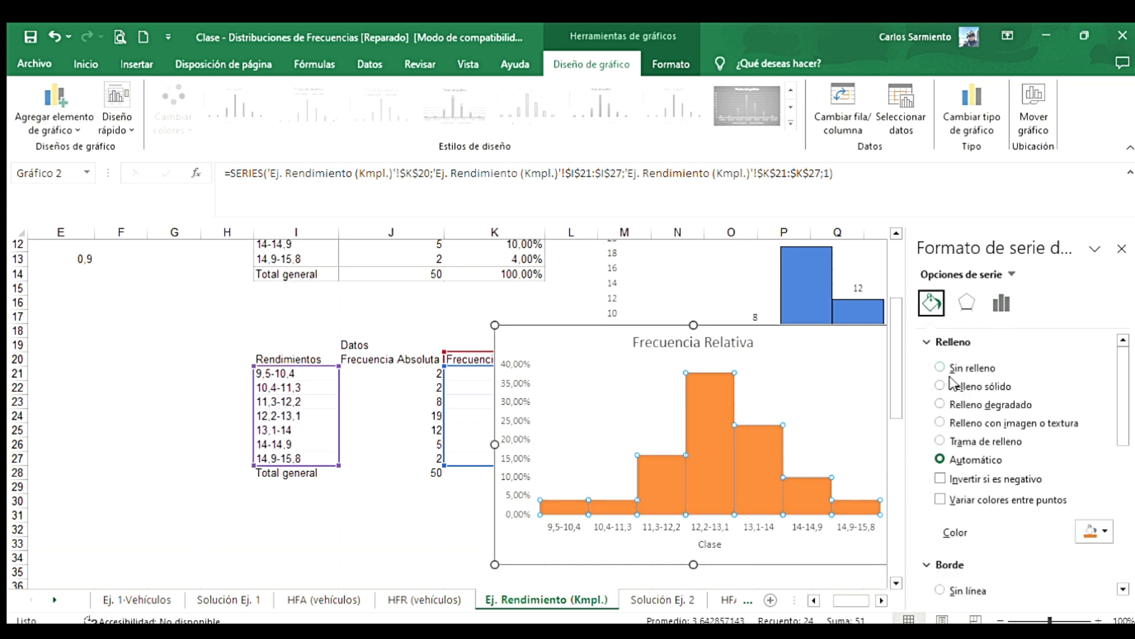
scroll(968, 498, down, 3)
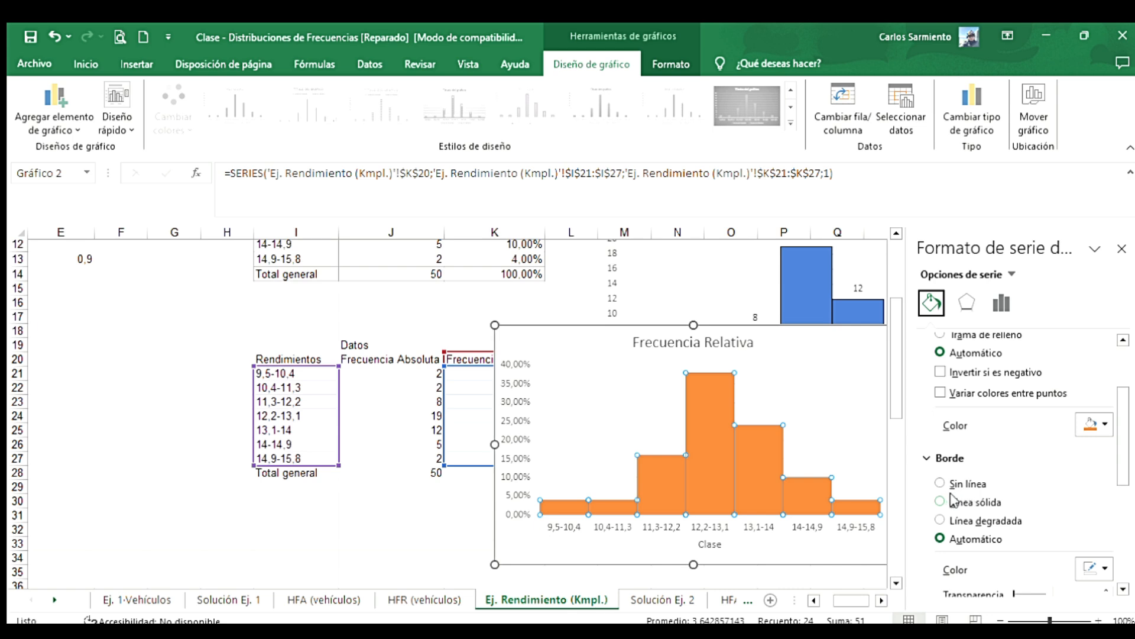
click(968, 500)
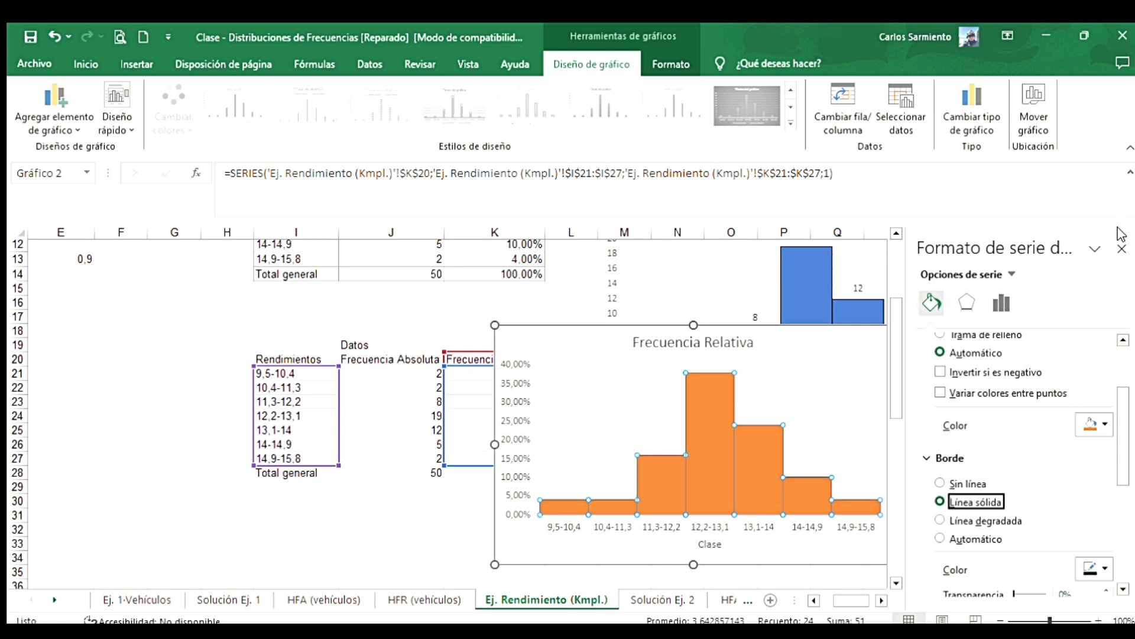
click(1122, 249)
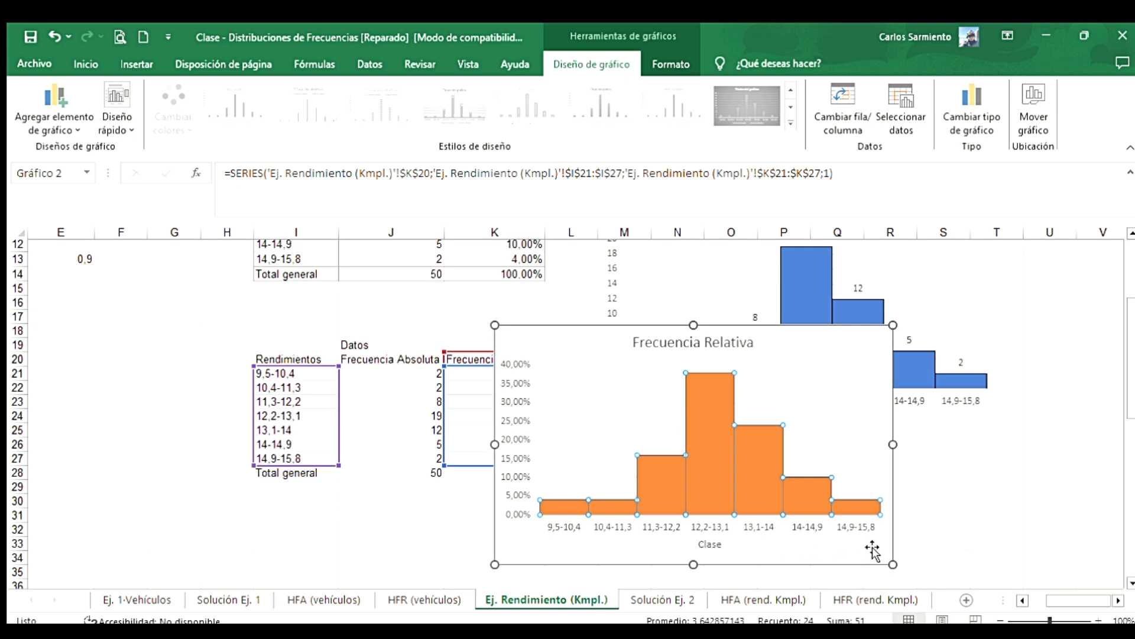
key(F4)
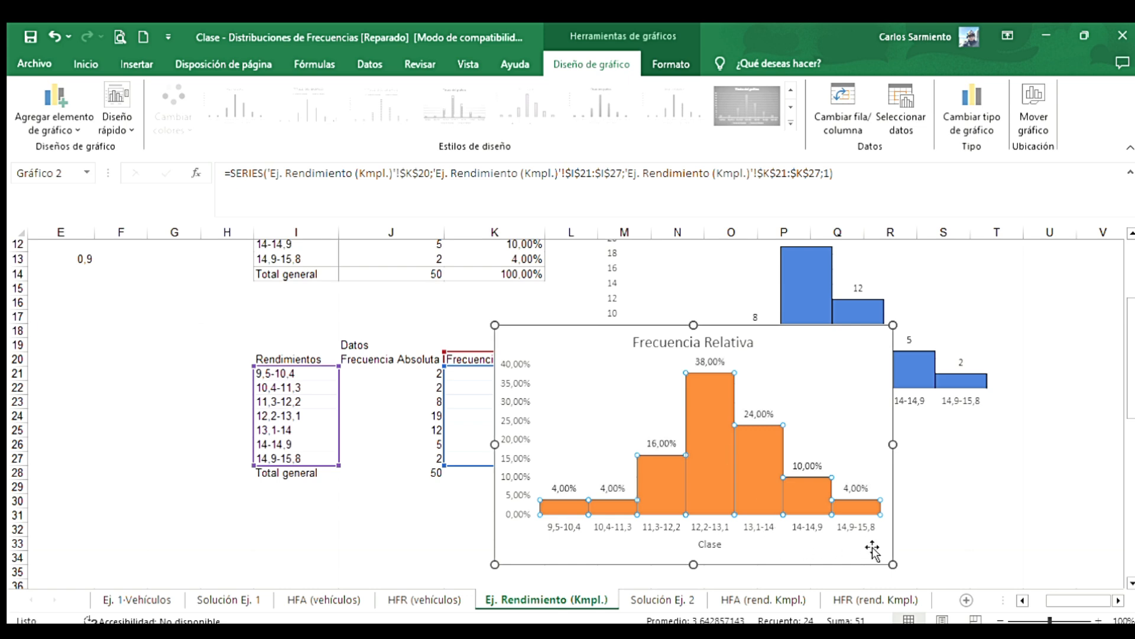
- Move the Frecuencia Relativa histogram directly below the Frecuencia Absoluta histogram, with its left edge near the start of column M
click(785, 350)
drag(784, 349, 890, 478)
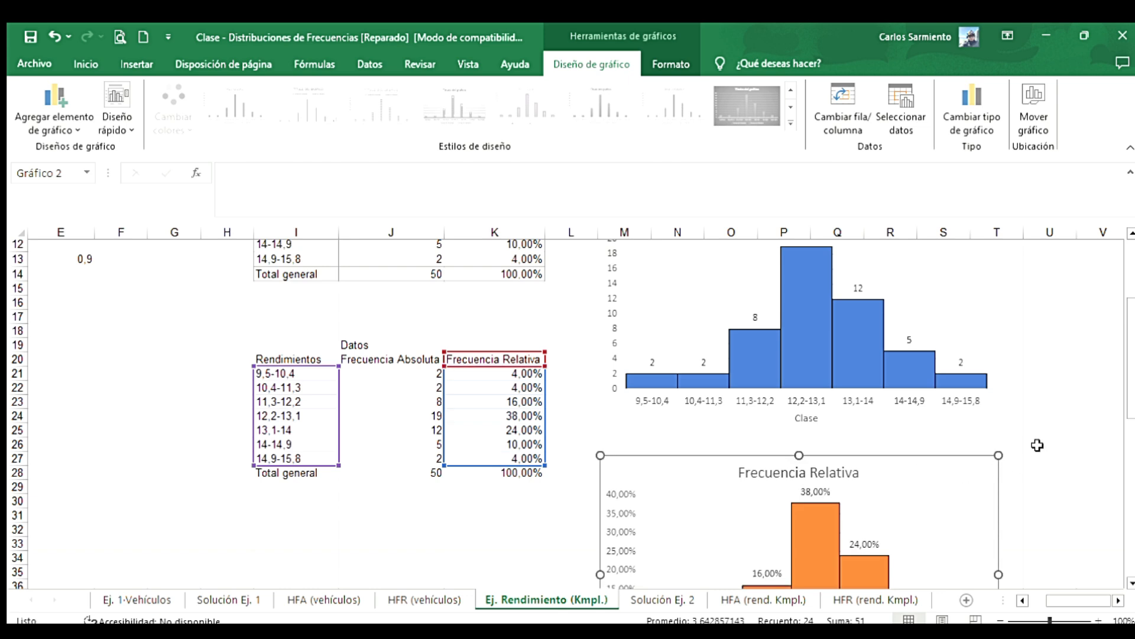
scroll(1038, 445, down, 5)
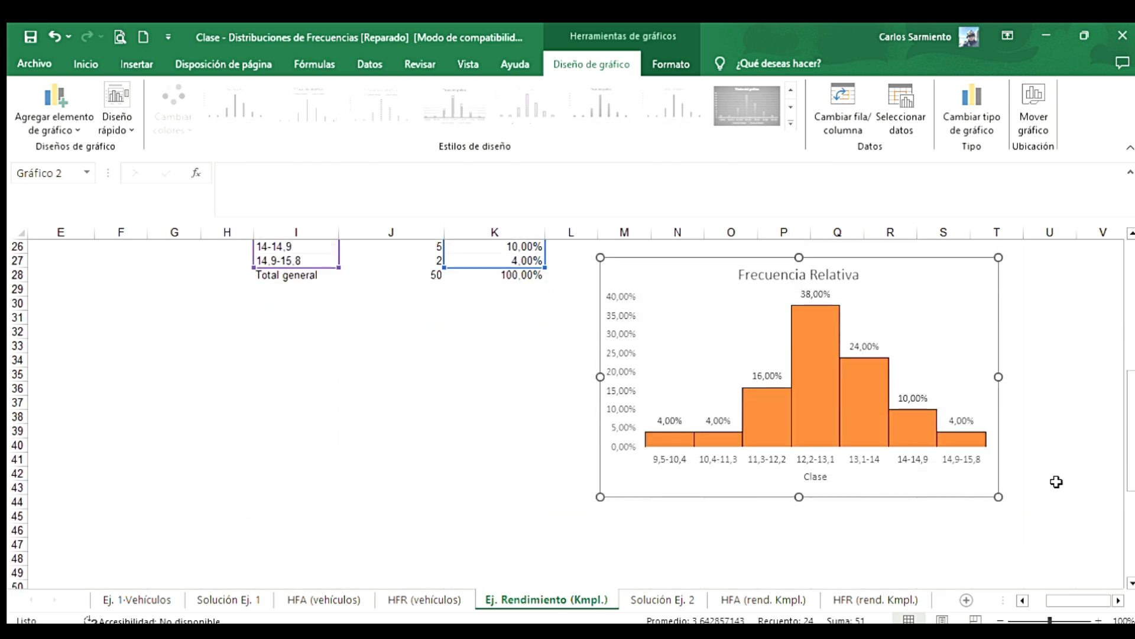
- Deselect the chart and review both finished histograms alongside the pivot table and the static frequency table
scroll(1057, 482, up, 7)
scroll(1057, 482, down, 5)
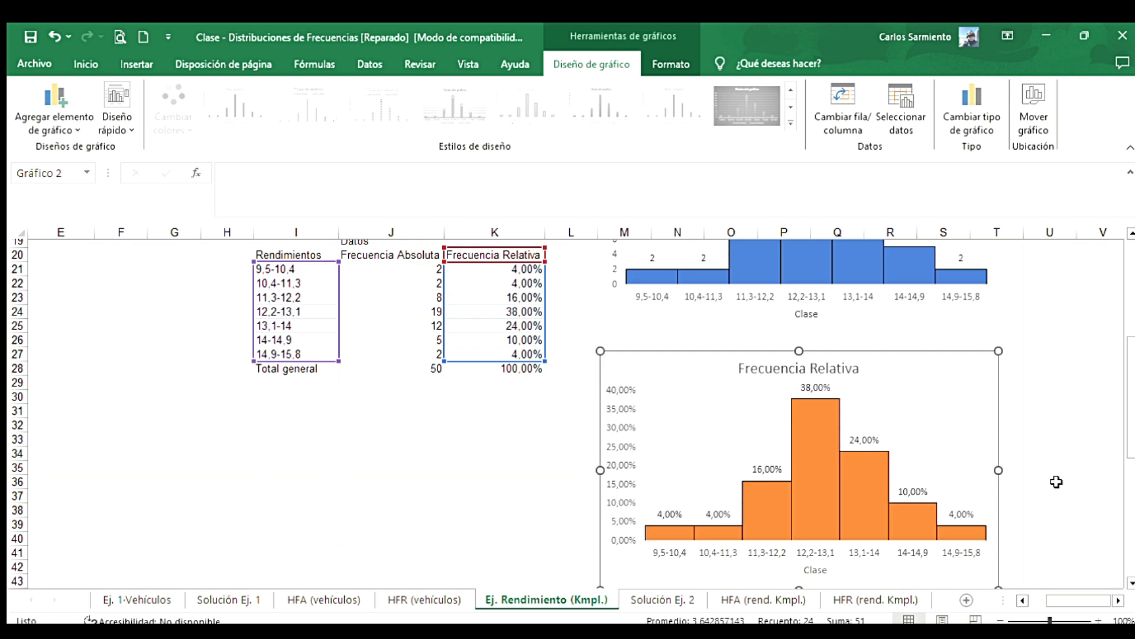
scroll(1057, 482, up, 3)
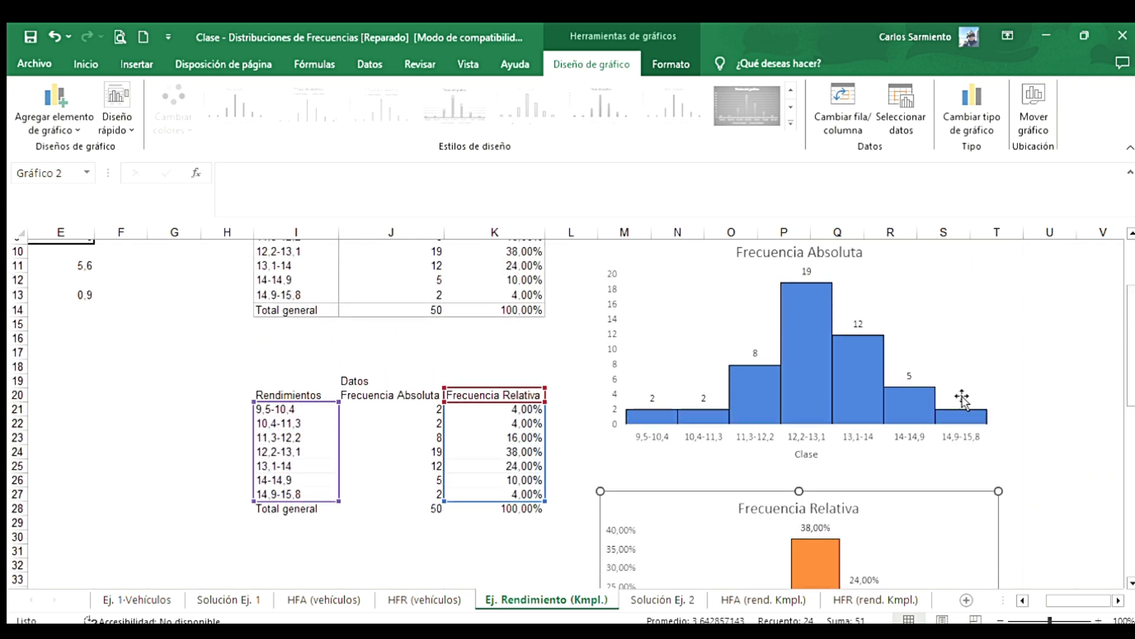
click(1068, 398)
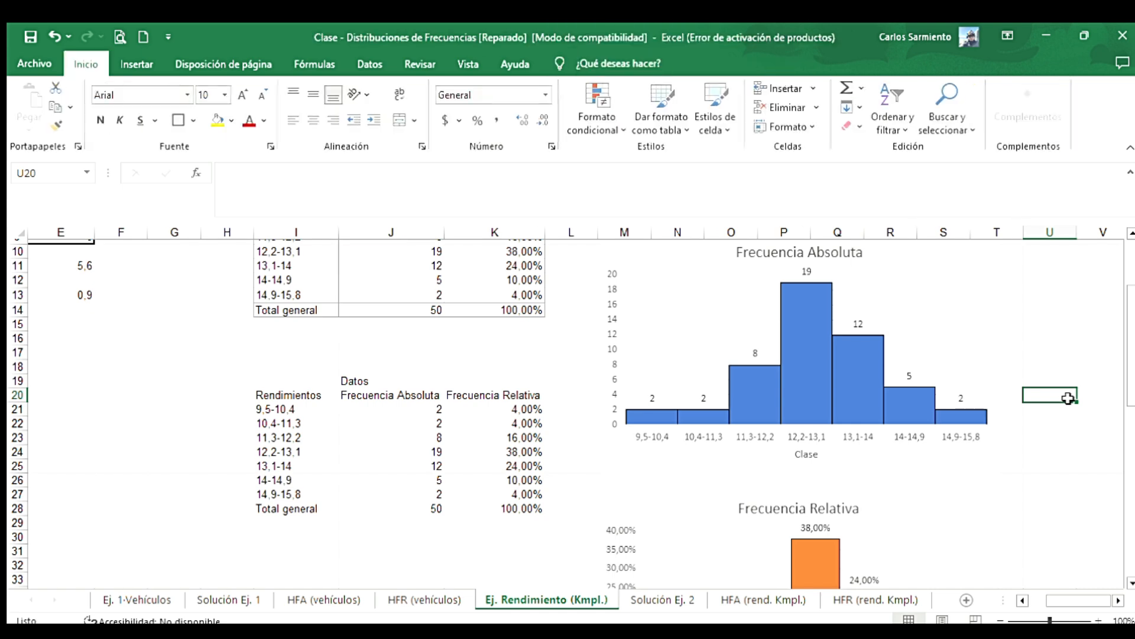
scroll(1048, 366, up, 2)
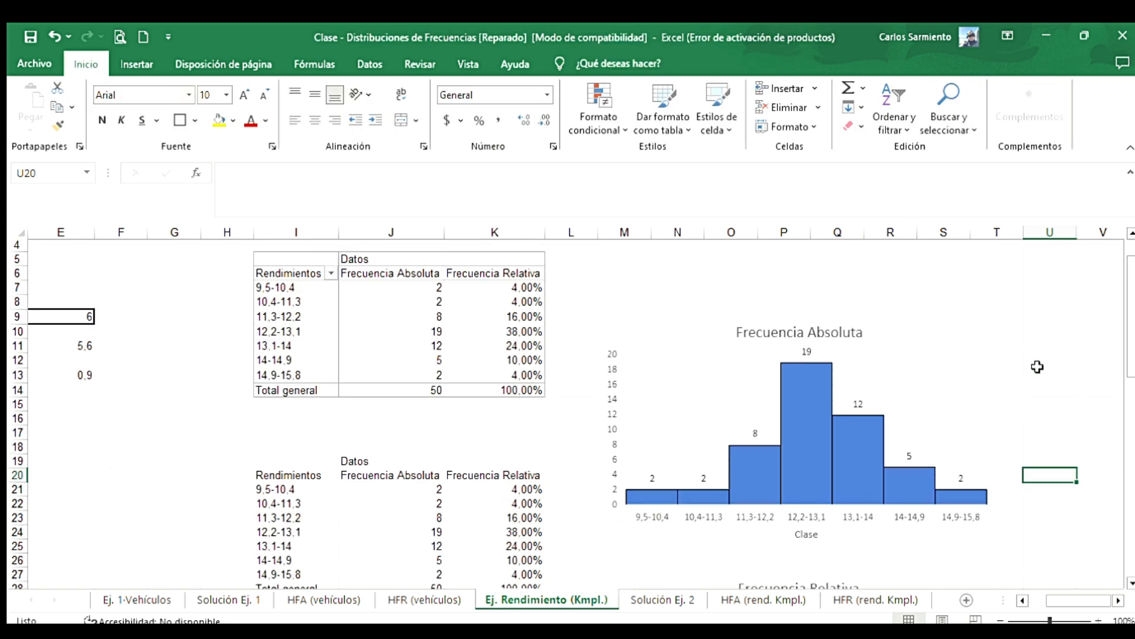
scroll(1049, 366, up, 1)
scroll(1038, 367, down, 3)
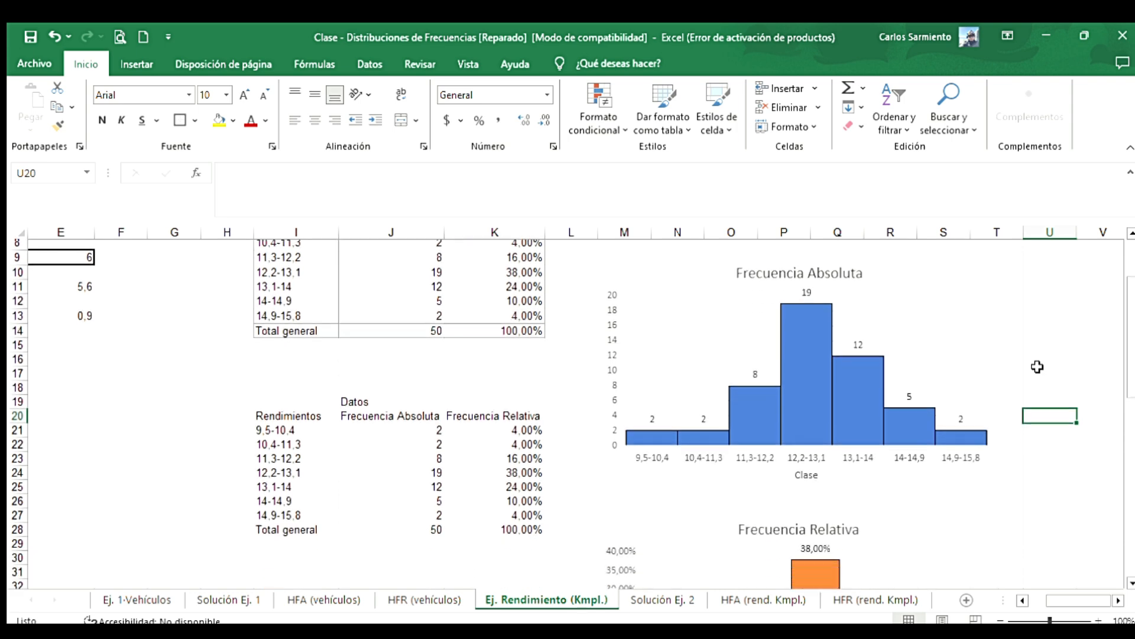